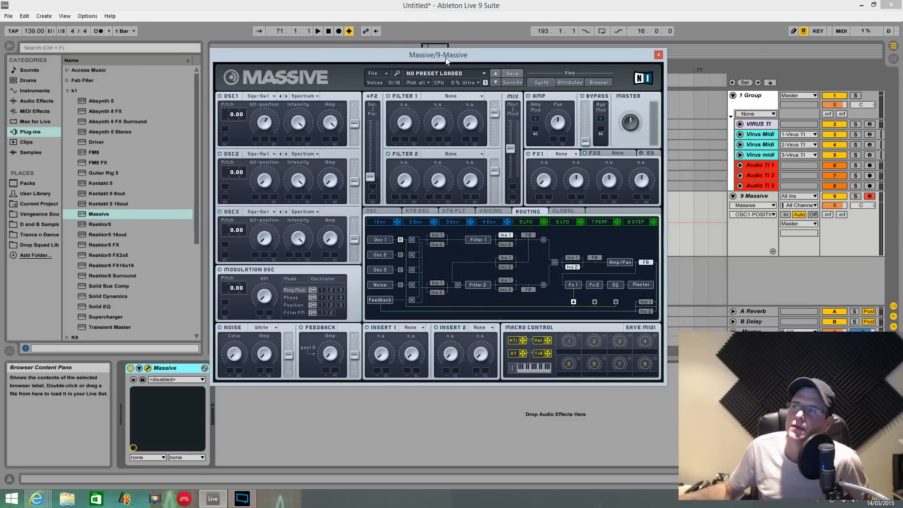
drag(446, 58, 462, 77)
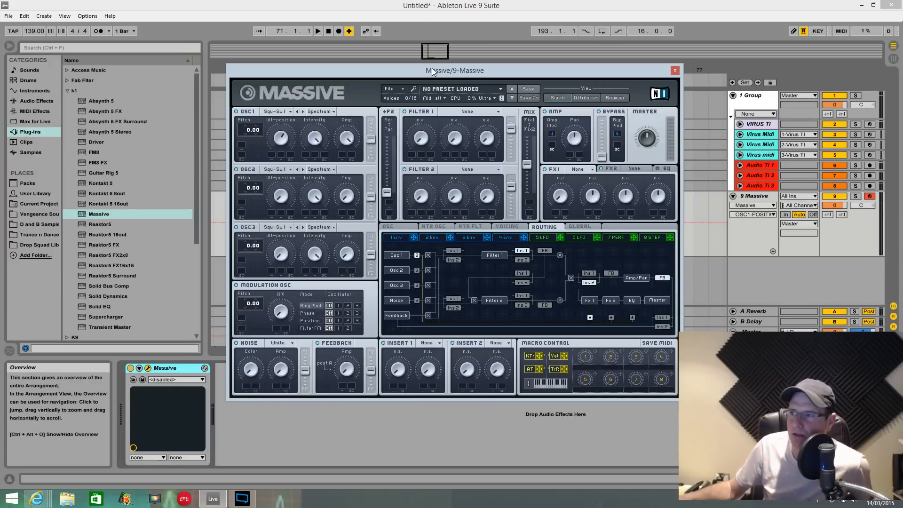
drag(433, 72, 426, 55)
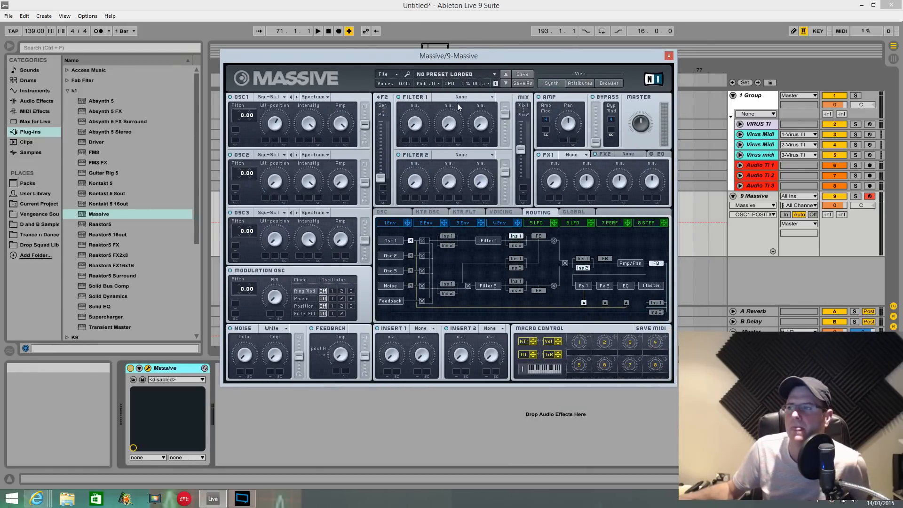
mouse_move(427, 58)
mouse_down()
mouse_move(448, 55)
mouse_move(432, 57)
mouse_up()
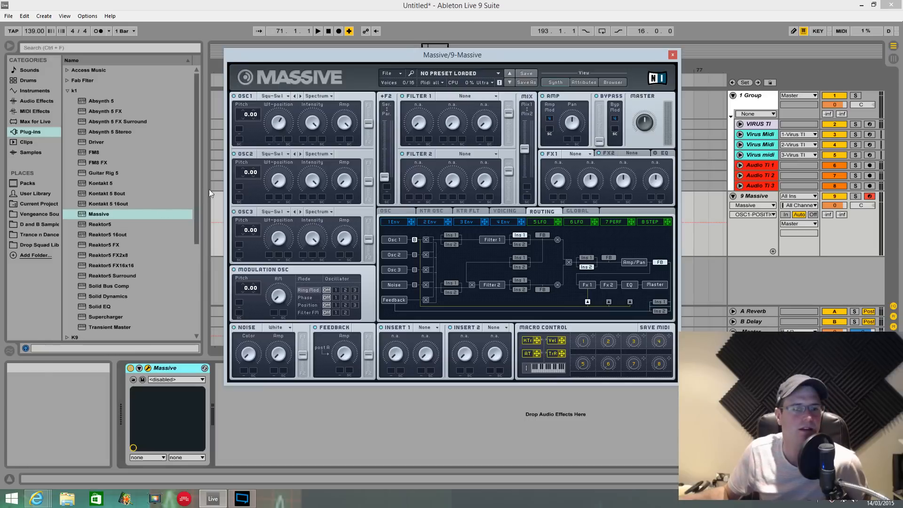
drag(345, 57, 341, 44)
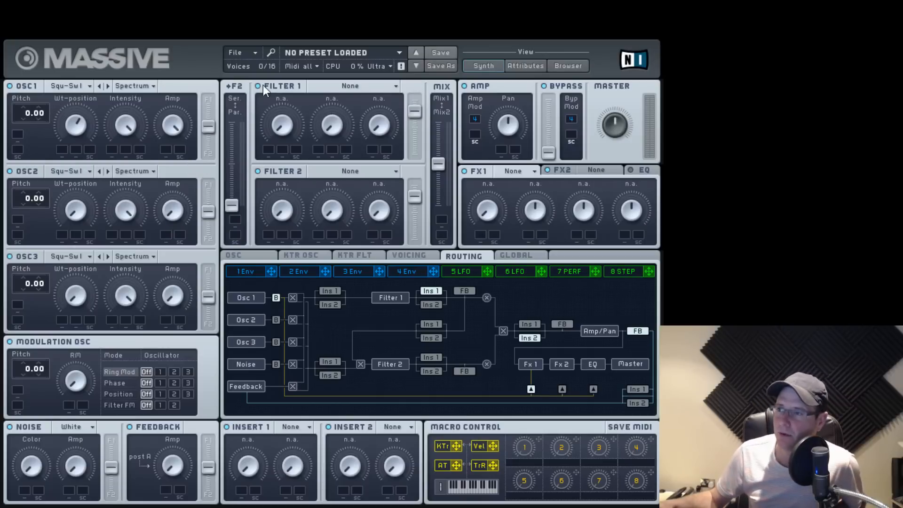
Switch off oscillators 2 and 3 together with Filter 1 and Filter 2
click(257, 173)
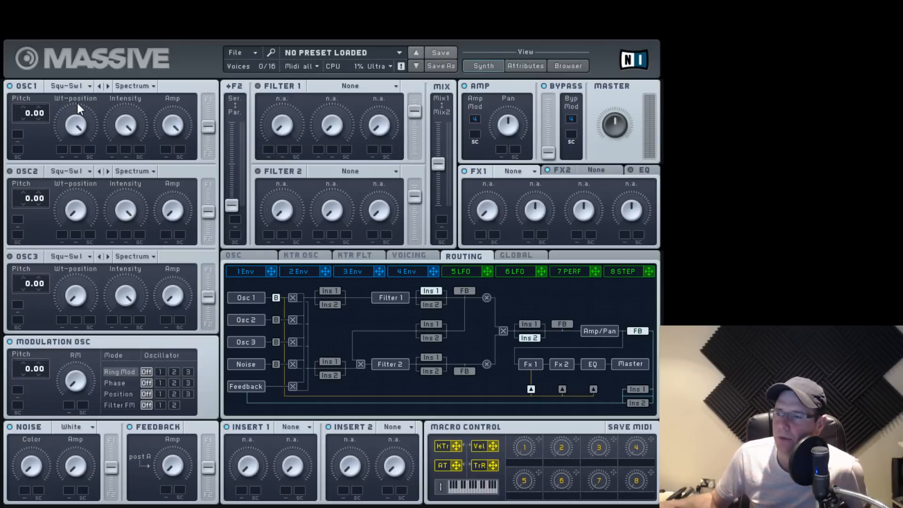
Browse OSC1's wavetable choices, select Square-Saw I, and turn its Wt-position fully down
click(88, 87)
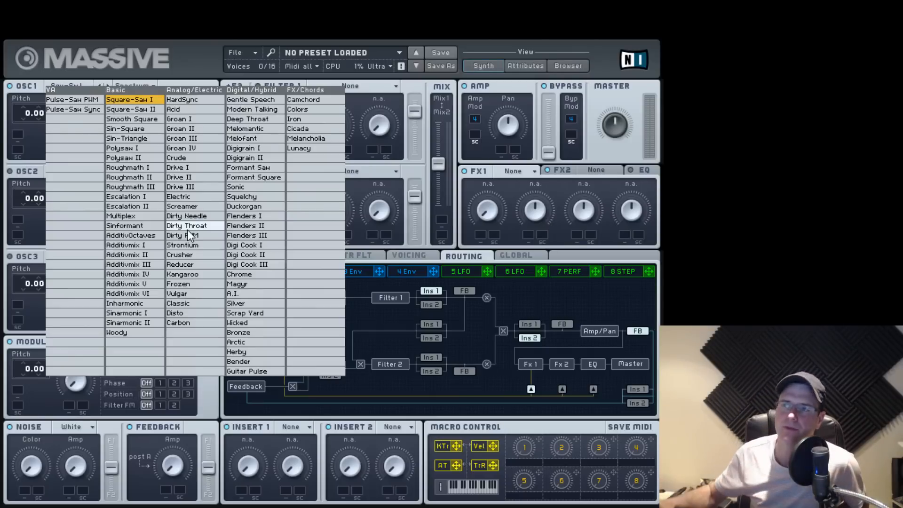
click(205, 64)
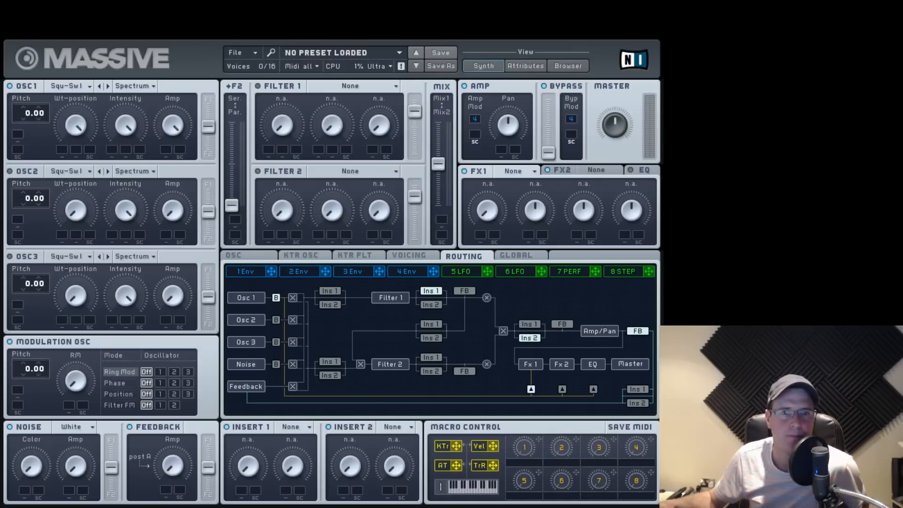
click(74, 87)
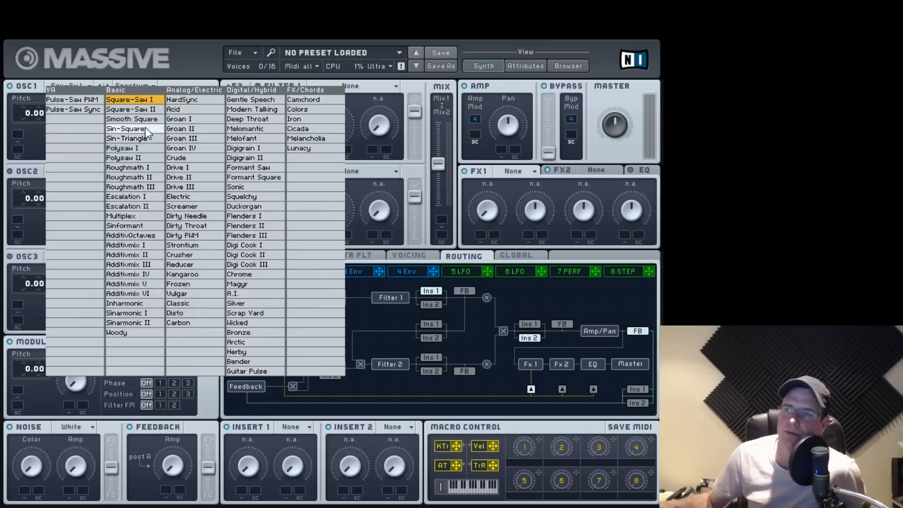
click(154, 99)
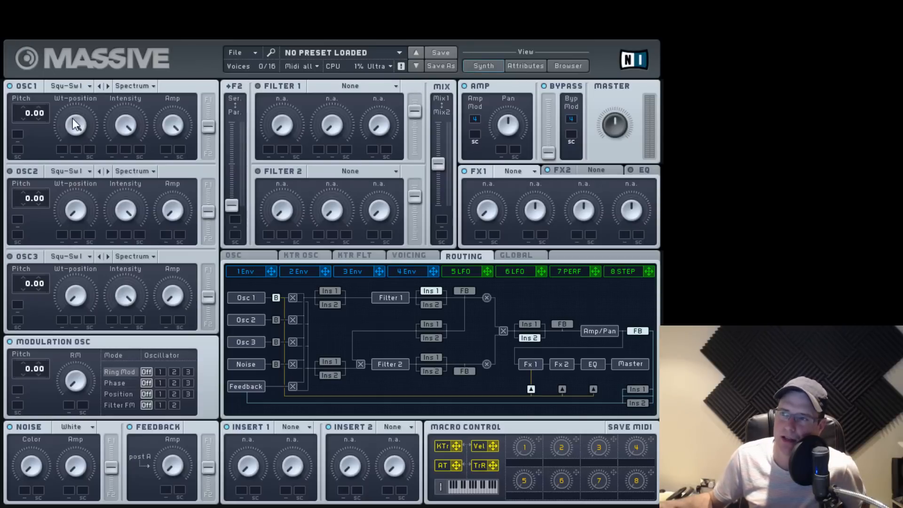
drag(73, 120, 81, 344)
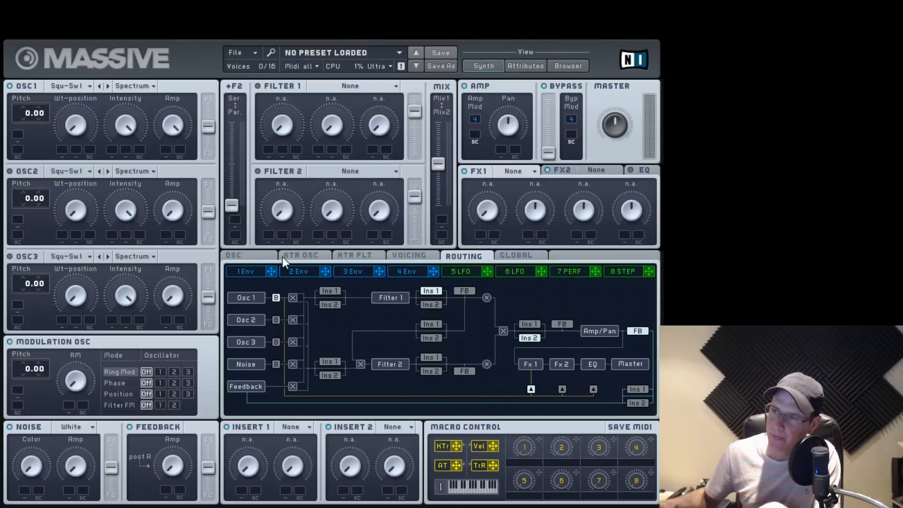
Show Envelope 1 and raise its decay level to the maximum
click(247, 272)
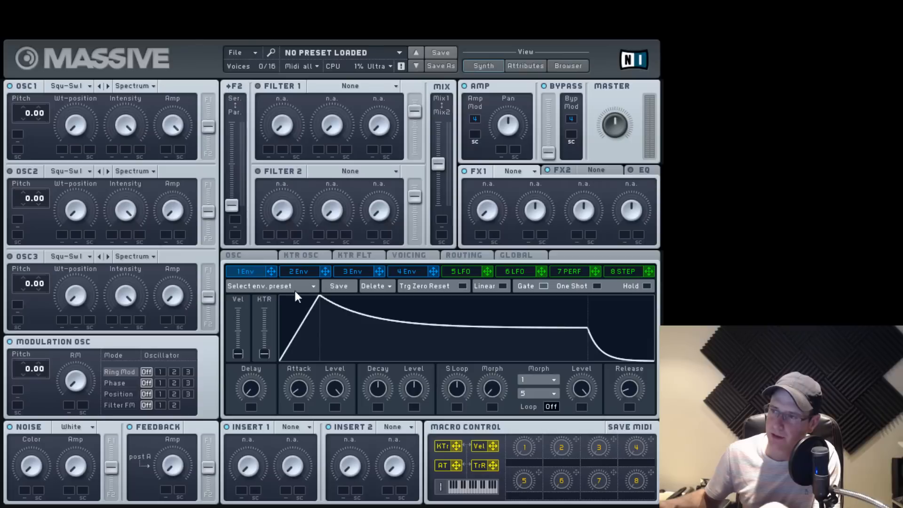
drag(416, 390, 416, 358)
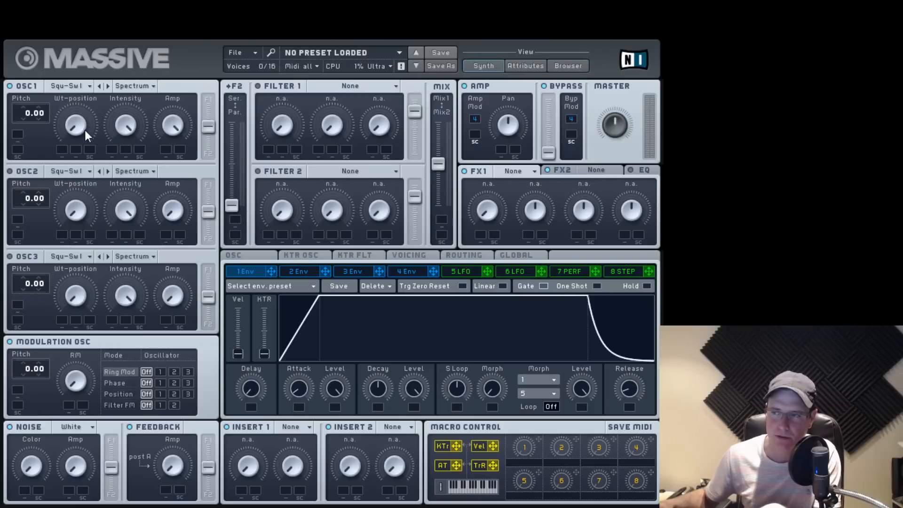
Turn OSC1's Wt-position fully up and lower the master volume slightly
drag(84, 129, 99, 1)
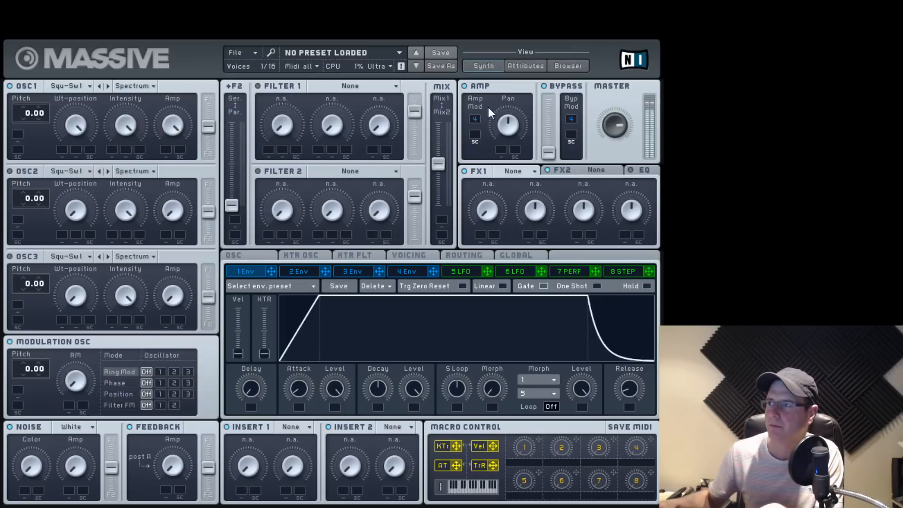
drag(618, 128, 616, 146)
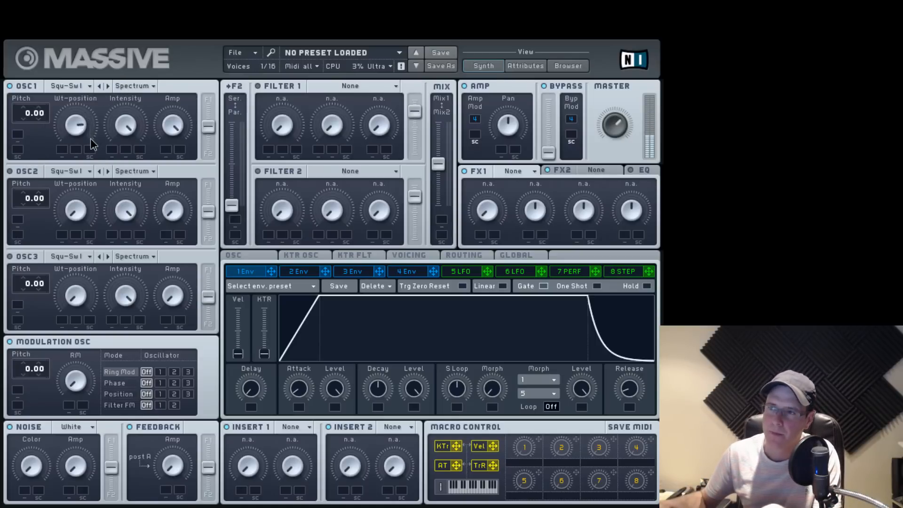
Sweep OSC1's Wt-position between square and saw while playing notes, and adjust its Intensity to compare the sound
drag(90, 138, 91, 176)
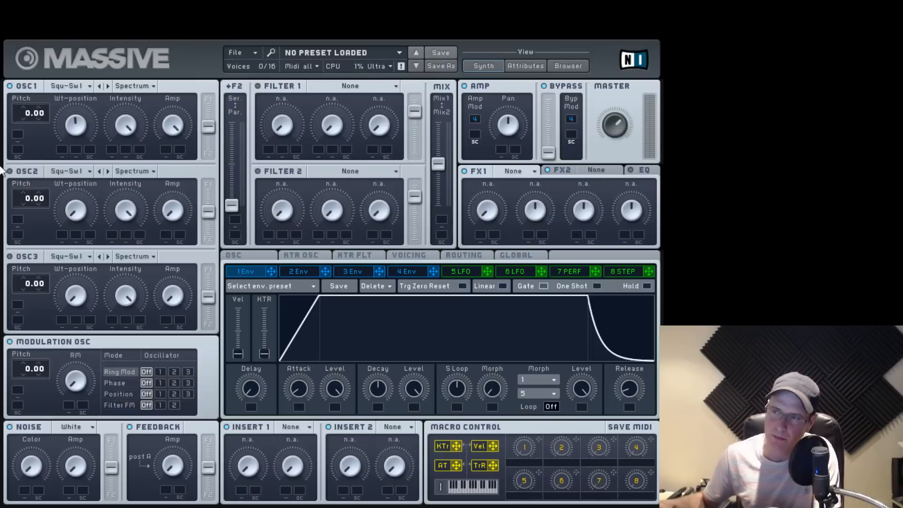
drag(77, 125, 77, 185)
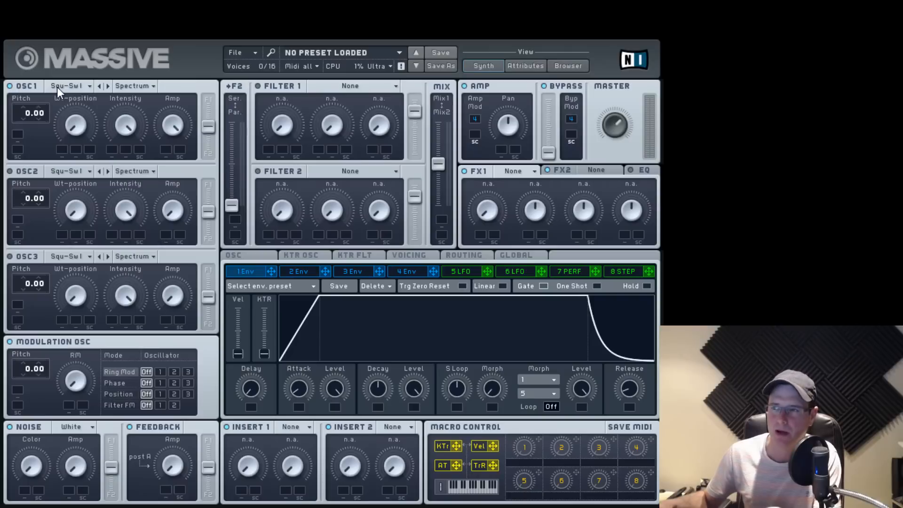
drag(79, 131, 79, 108)
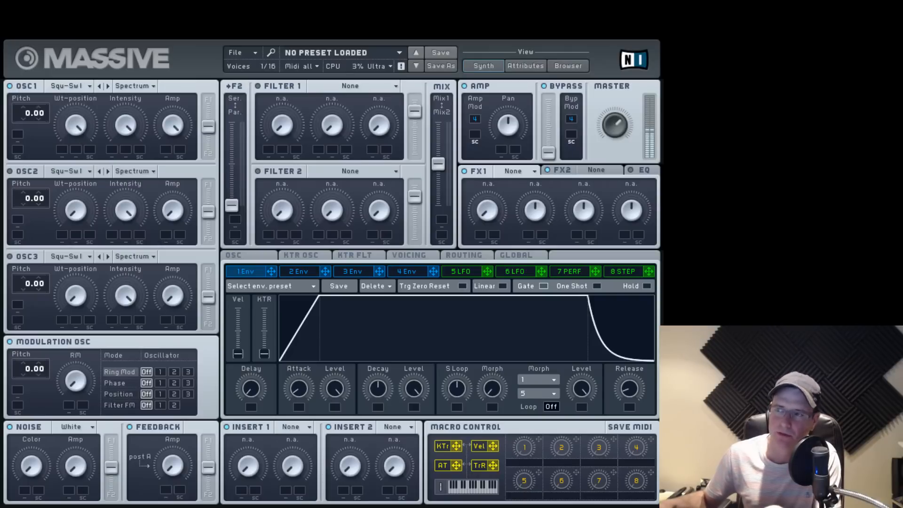
drag(90, 33, 117, 46)
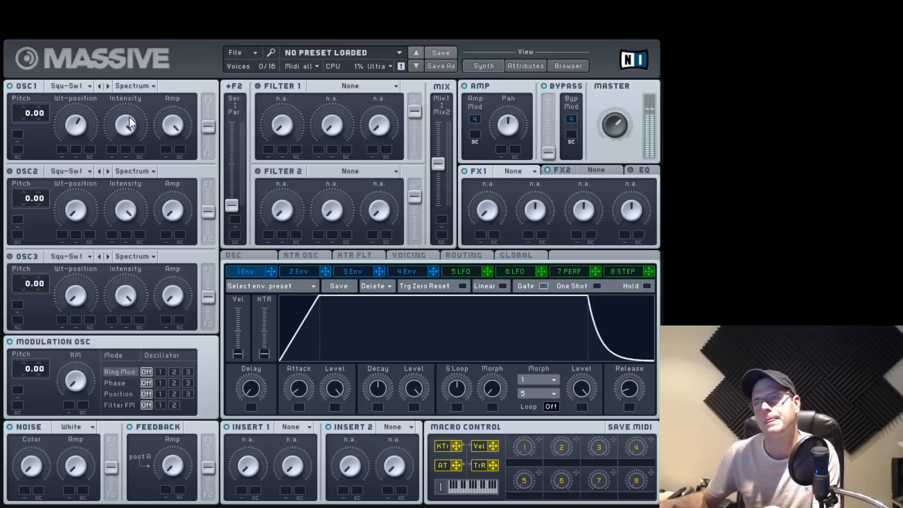
drag(130, 117, 132, 37)
drag(80, 134, 97, 153)
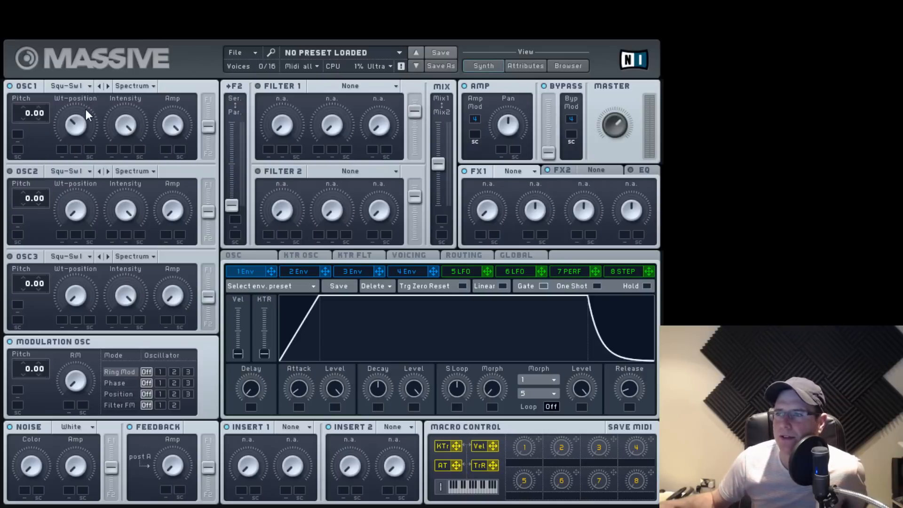
Change OSC1 to the Pulse-Saw PWM wavetable, with Pls-Saw Pos at minimum and Pulse Width around the centre
click(80, 87)
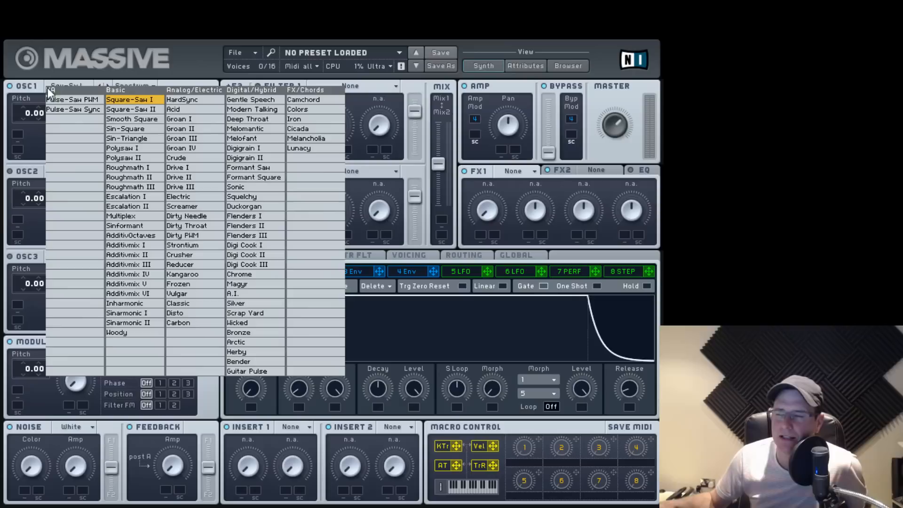
click(76, 101)
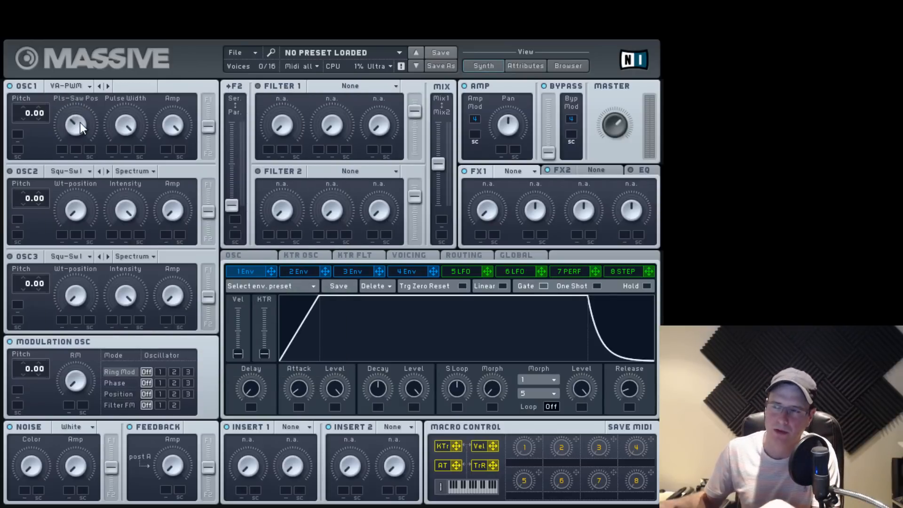
drag(80, 122, 80, 169)
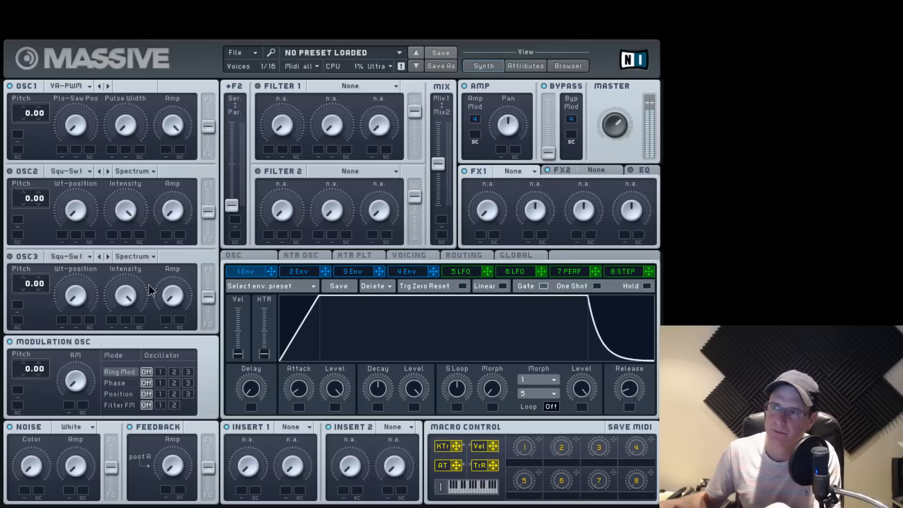
drag(127, 130, 132, 14)
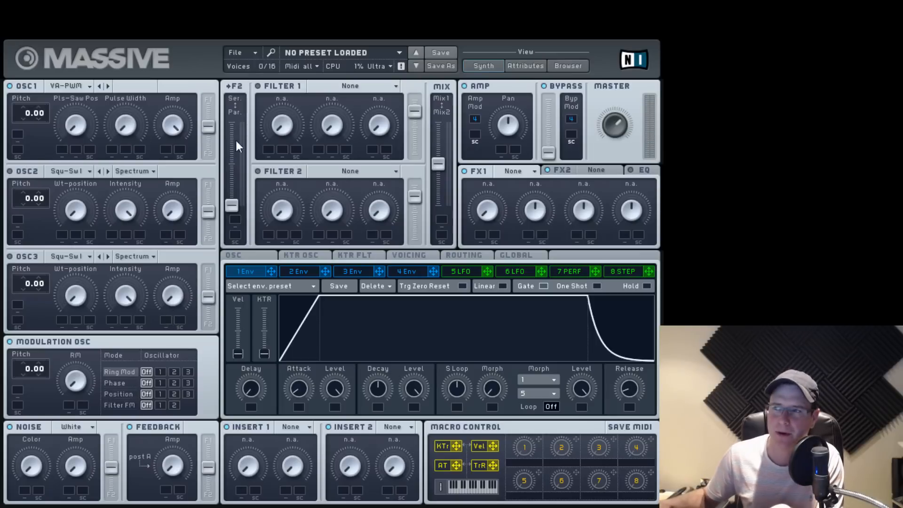
drag(128, 86, 120, 61)
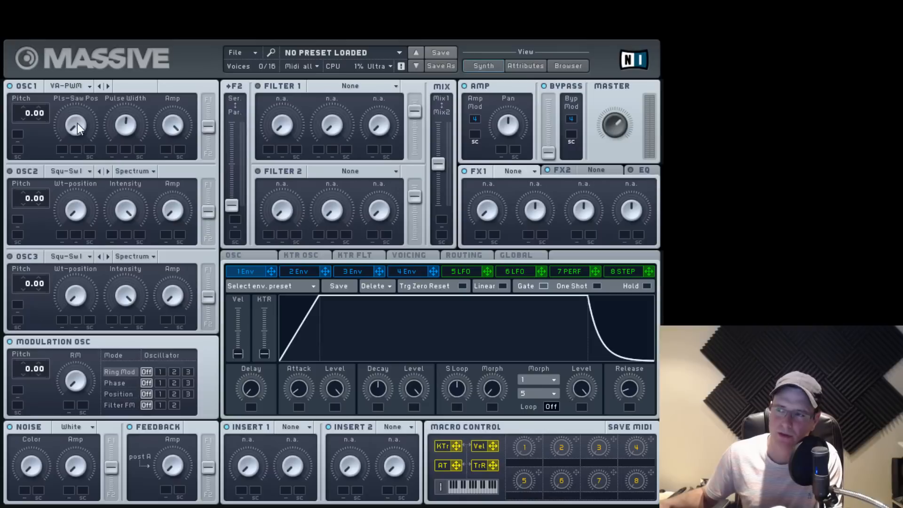
Turn OSC1's Pls-Saw Pos fully up, sweep the Pulse Width, and return Pls-Saw Pos to minimum
drag(77, 123, 87, 42)
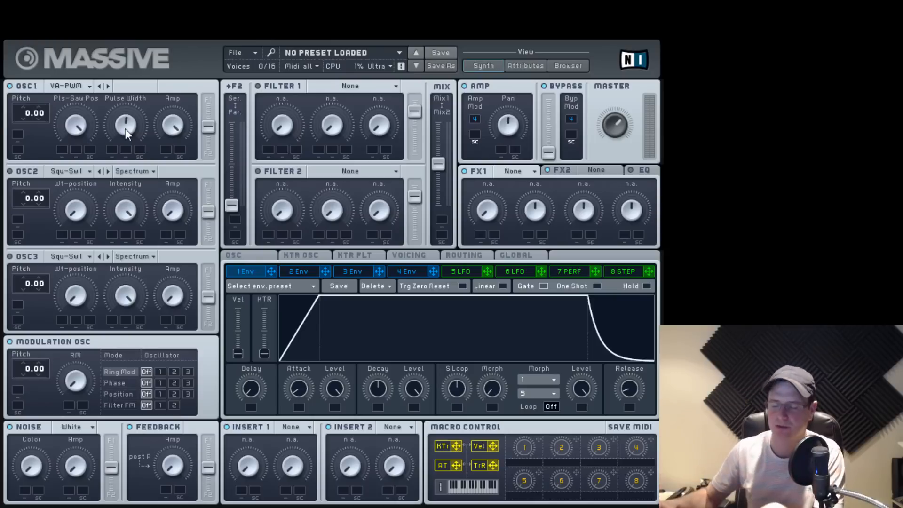
drag(129, 126, 119, 87)
drag(116, 129, 118, 162)
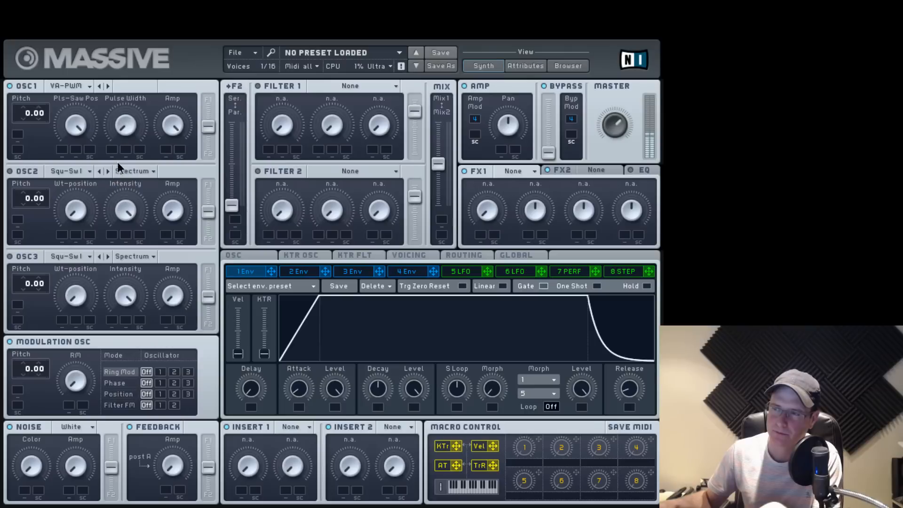
drag(74, 126, 75, 301)
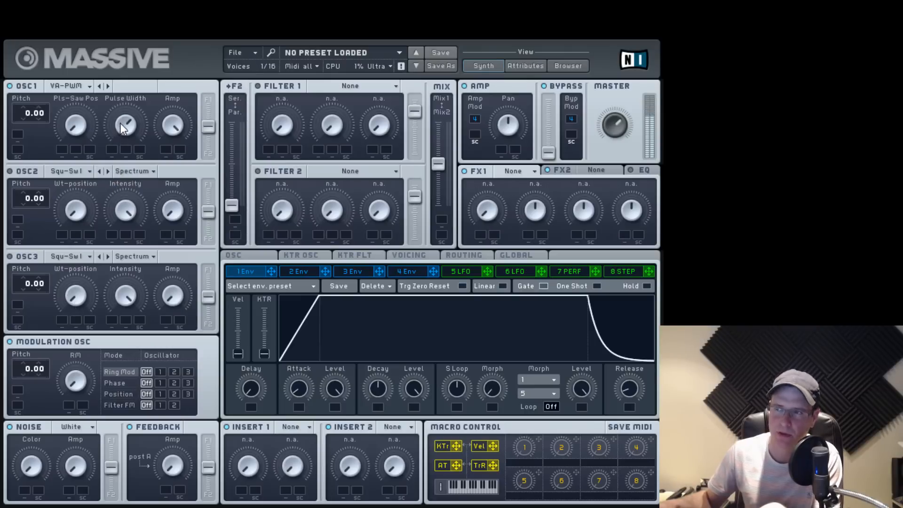
Sweep OSC1's Pulse Width across its range at minimum Pls-Saw Pos, ending slightly past the centre
drag(123, 130, 123, 195)
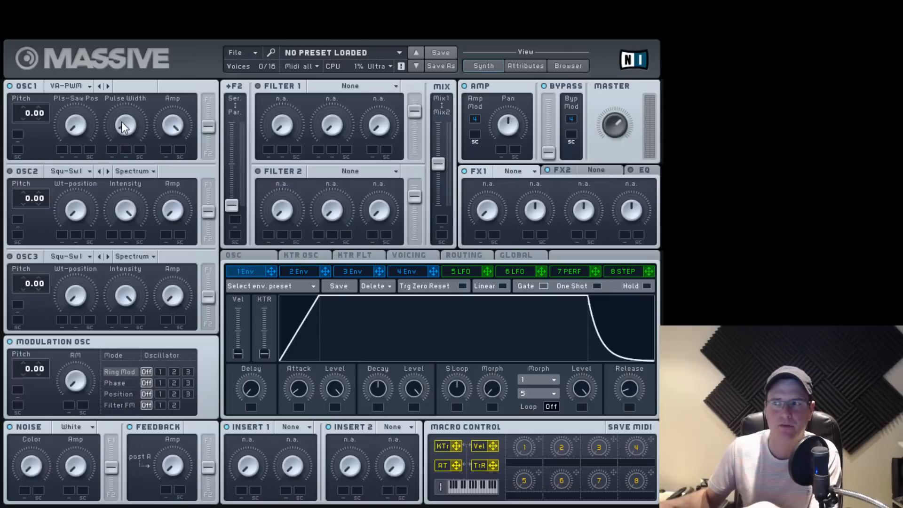
drag(125, 130, 143, 75)
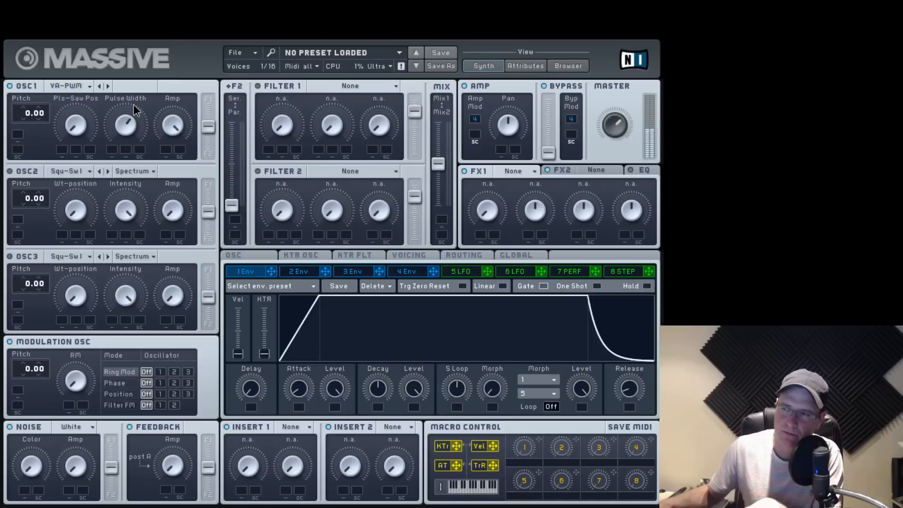
drag(139, 94, 149, 65)
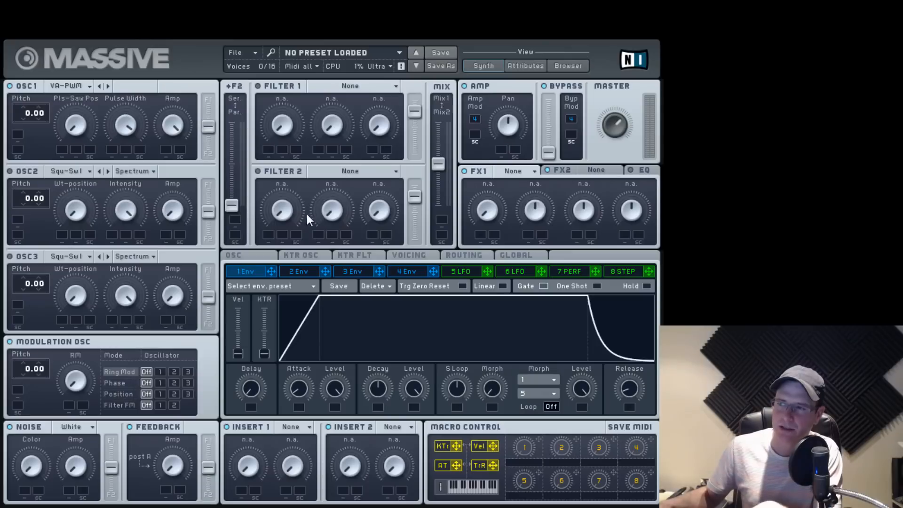
drag(133, 122, 126, 165)
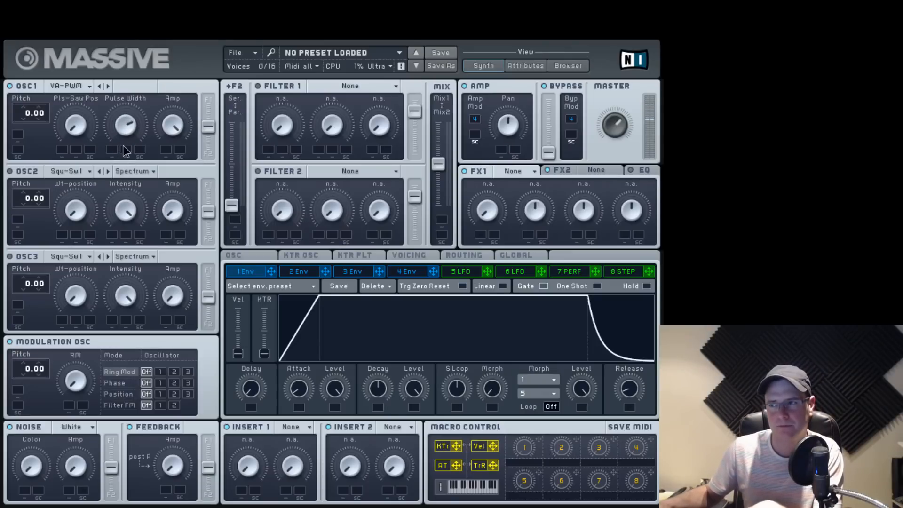
mouse_move(125, 171)
mouse_down()
mouse_move(121, 211)
mouse_move(122, 188)
mouse_up()
drag(130, 125, 159, 92)
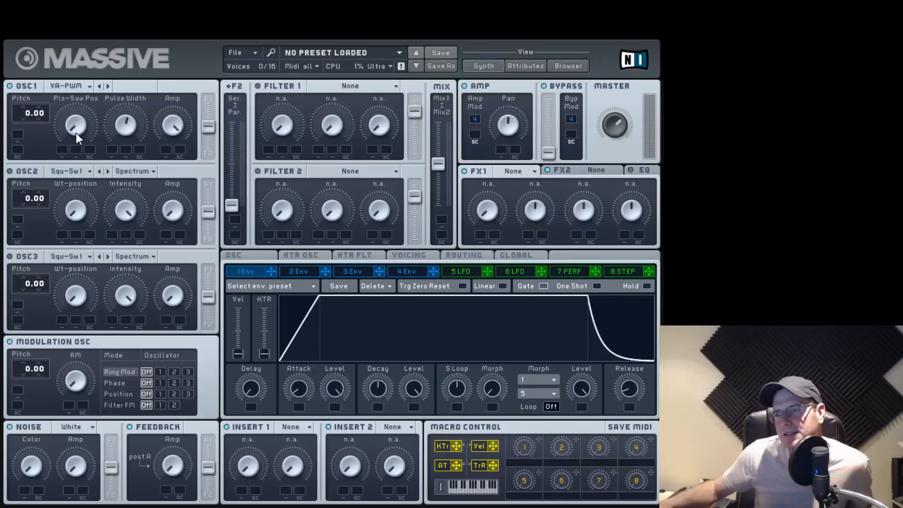
Change OSC1 to the Pulse-Saw Sync wavetable, with Pls-Saw Pos fully up and Sync at about the centre
click(81, 86)
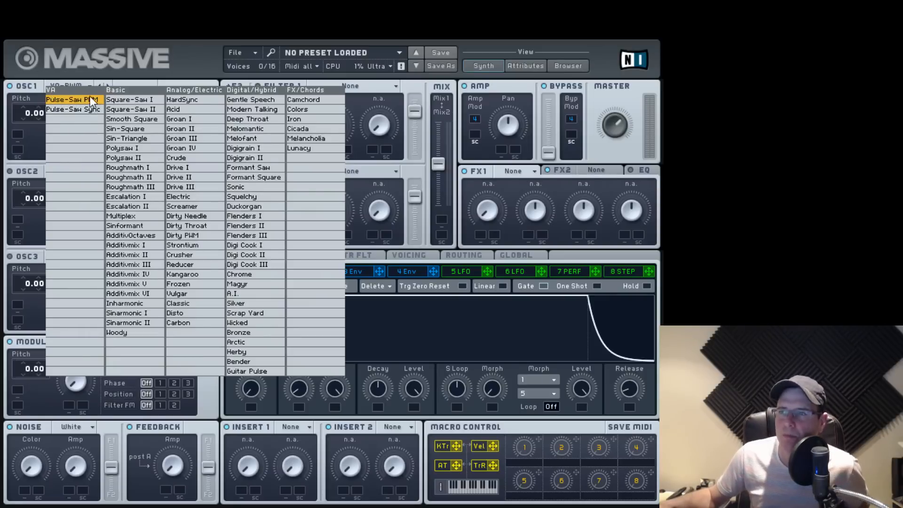
click(81, 114)
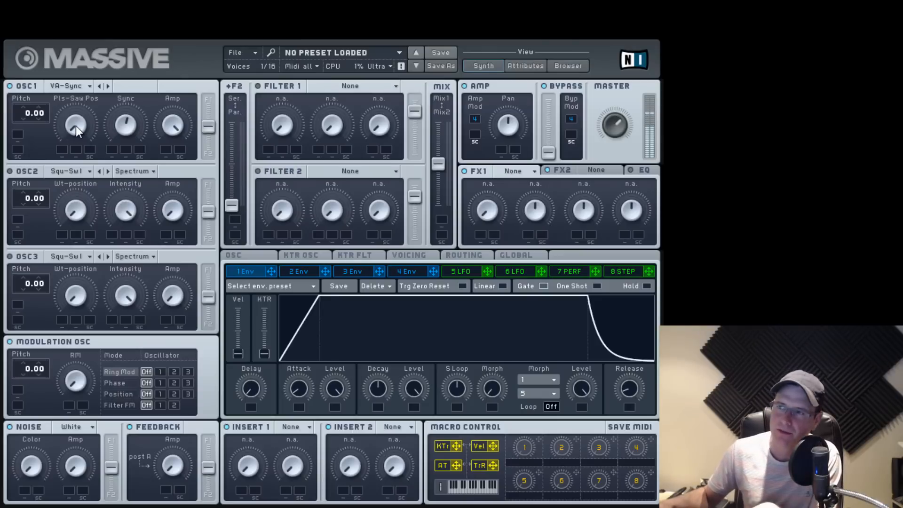
drag(75, 127, 110, 7)
mouse_move(117, 118)
mouse_down()
mouse_move(120, 177)
mouse_move(115, 167)
mouse_move(138, 152)
mouse_move(95, 193)
mouse_move(162, 115)
mouse_move(157, 131)
mouse_move(114, 130)
mouse_up()
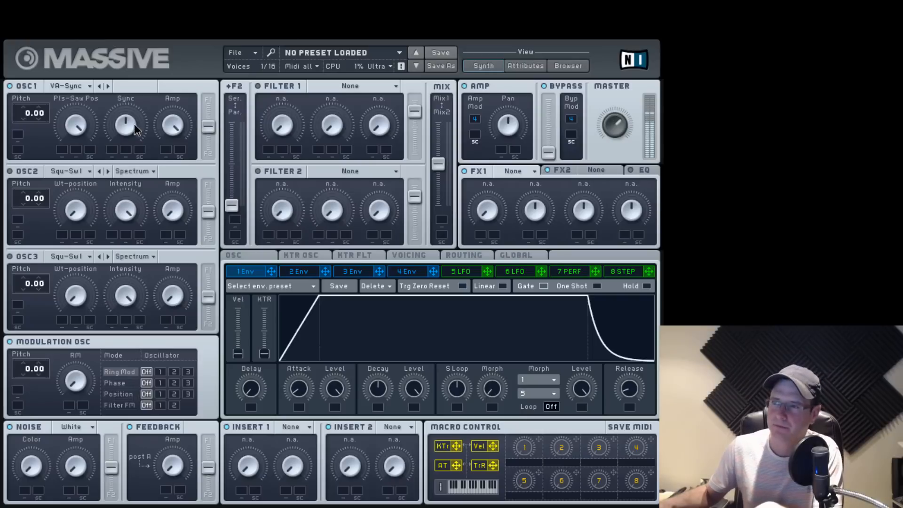
Turn OSC1's Sync down to about a quarter and change the wavetable to Sin-Square
drag(134, 124, 133, 151)
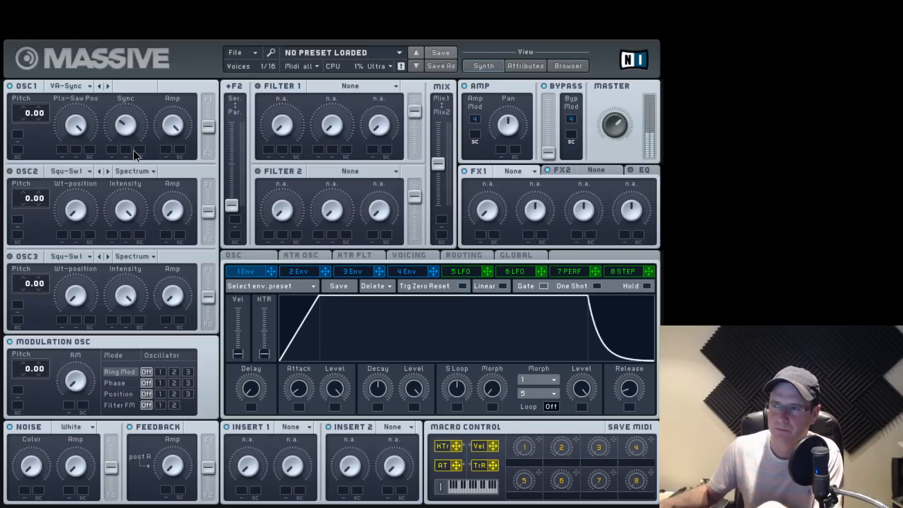
click(86, 86)
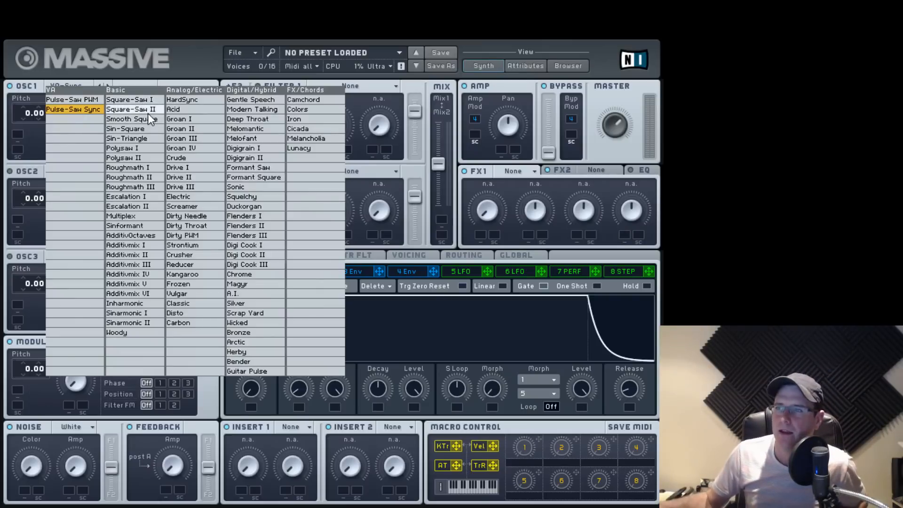
click(148, 128)
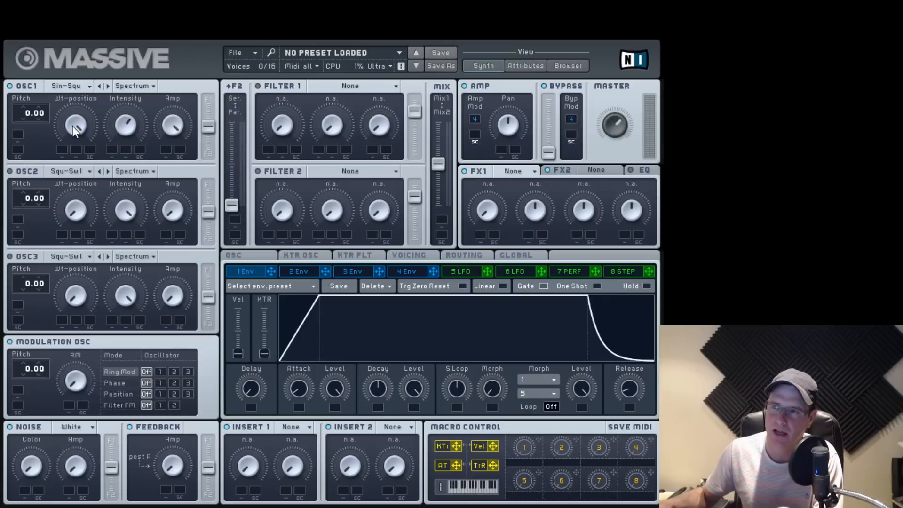
Lower OSC1's Pitch to -24.00 and raise it to -12.00 to audition the Sin-Square wavetable in lower octaves
drag(22, 117, 22, 153)
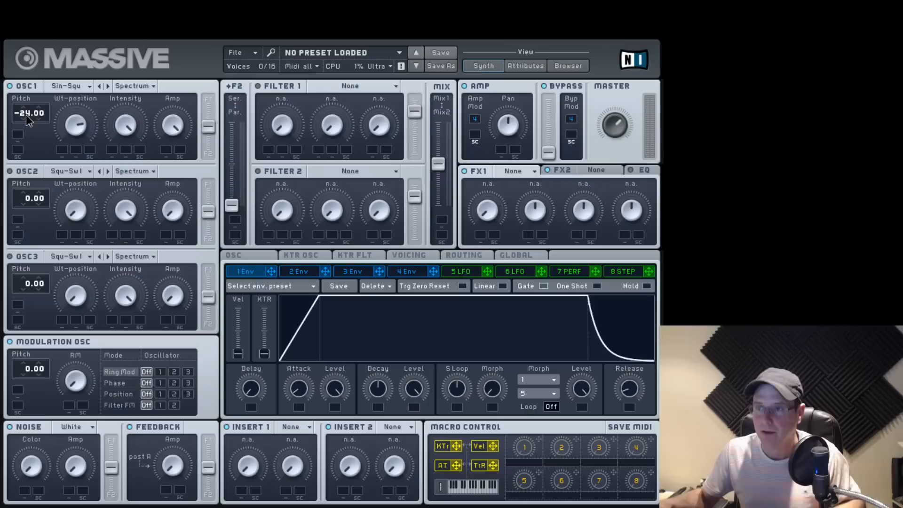
drag(26, 116, 28, 103)
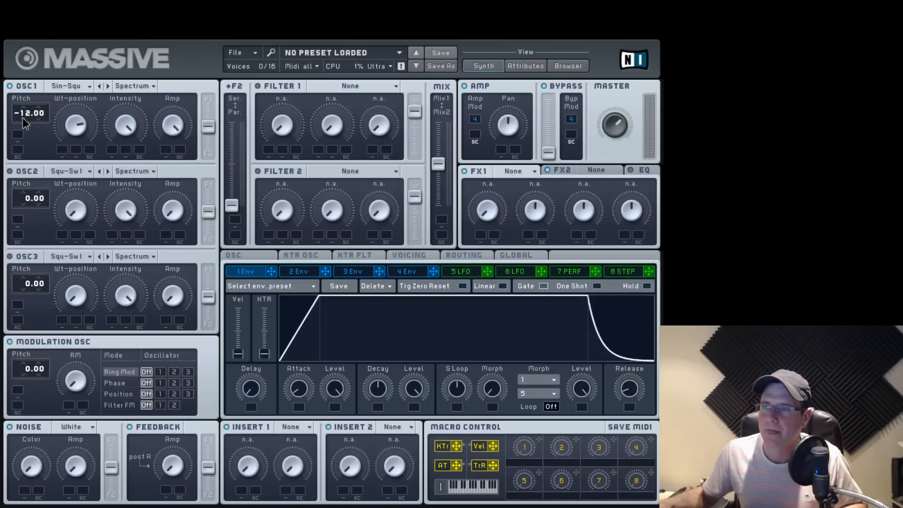
Change OSC1 to the Roughmath III wavetable and sweep its Wt-position down to minimum and back up to maximum
click(89, 86)
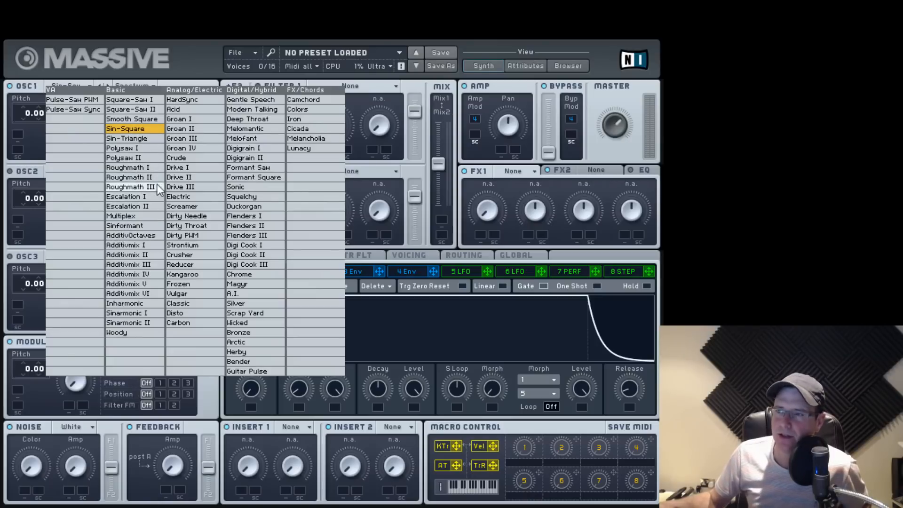
click(140, 188)
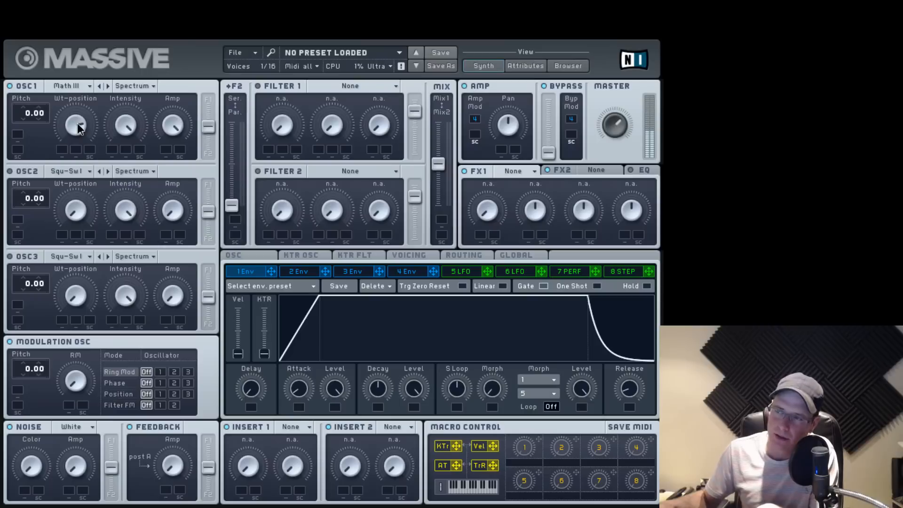
drag(77, 123, 73, 174)
drag(80, 126, 91, 219)
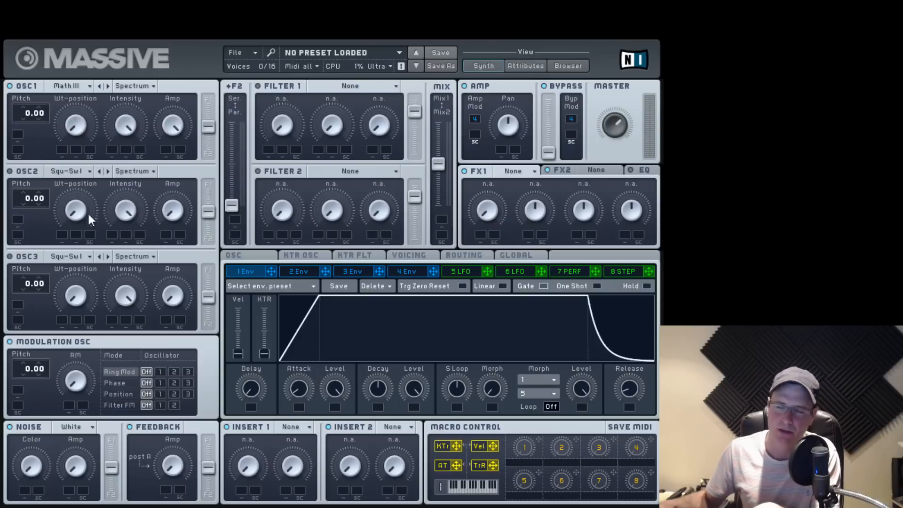
drag(79, 128, 78, 12)
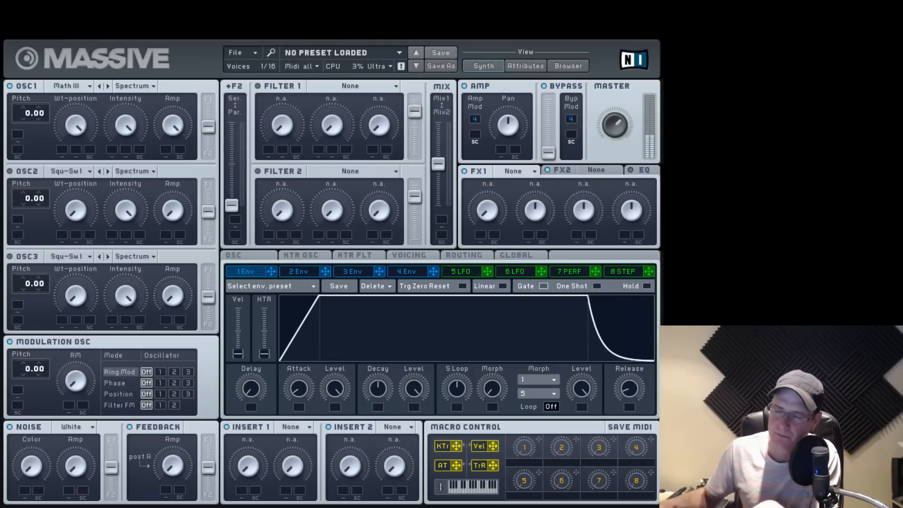
Change OSC1 to the Scrap Yard wavetable and lower its Wt-position to about two-thirds
click(87, 87)
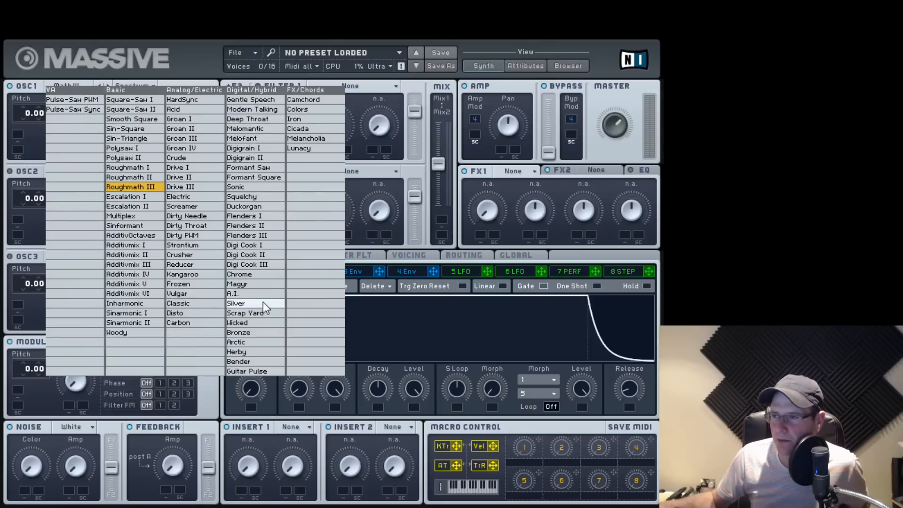
click(252, 314)
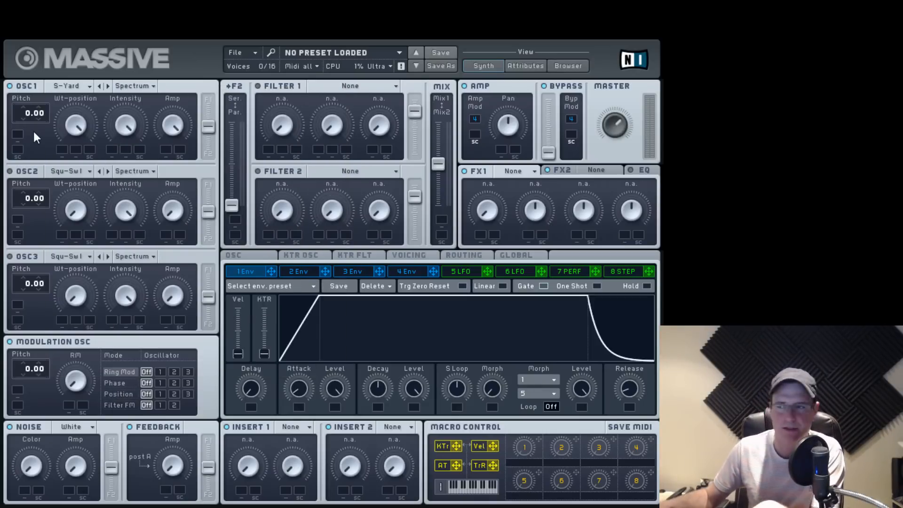
drag(81, 127, 79, 157)
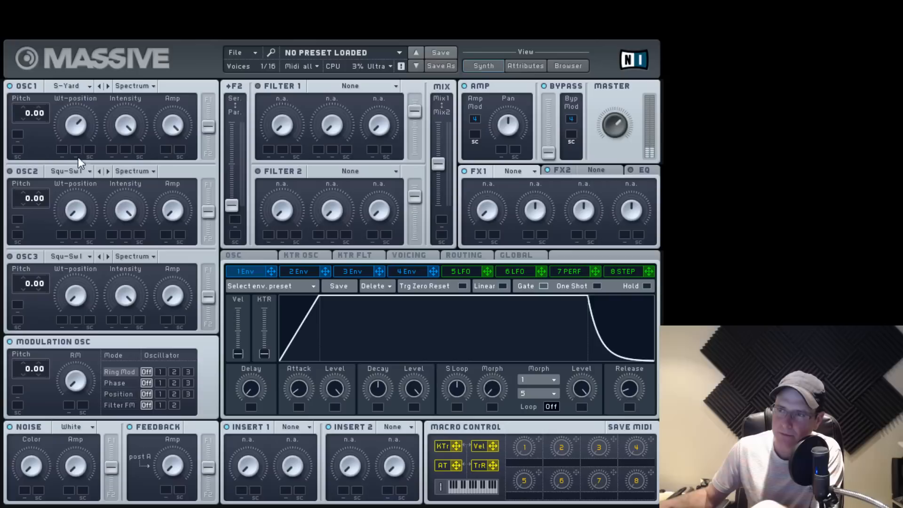
Set OSC1's Pitch to -26.00 and sweep its Wt-position with the Scrap Yard wavetable
drag(24, 145, 24, 153)
mouse_move(76, 130)
mouse_down()
mouse_move(75, 187)
mouse_move(81, 132)
mouse_up()
drag(81, 94, 94, 139)
Route OSC1 fully to F1 and sweep its Wt-position, keeping the Scrap Yard wavetable selected
drag(207, 126, 202, 78)
drag(85, 132, 85, 83)
click(86, 83)
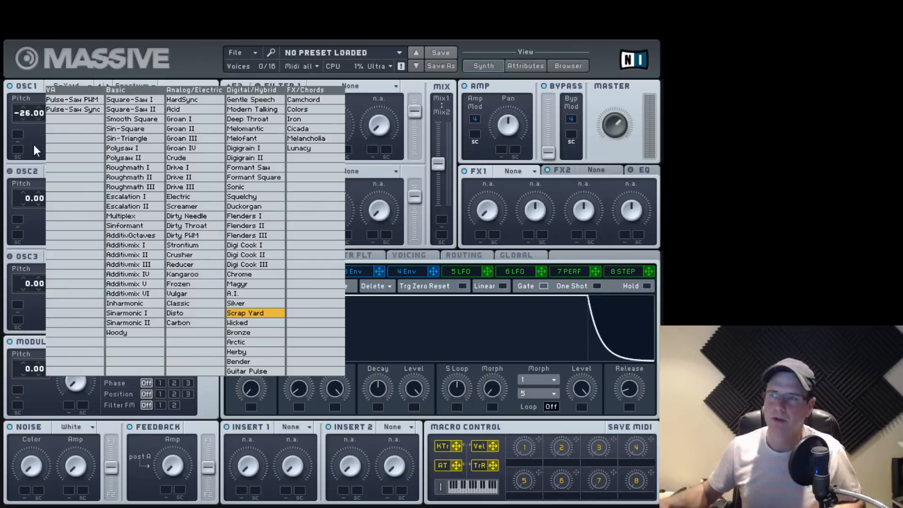
click(397, 240)
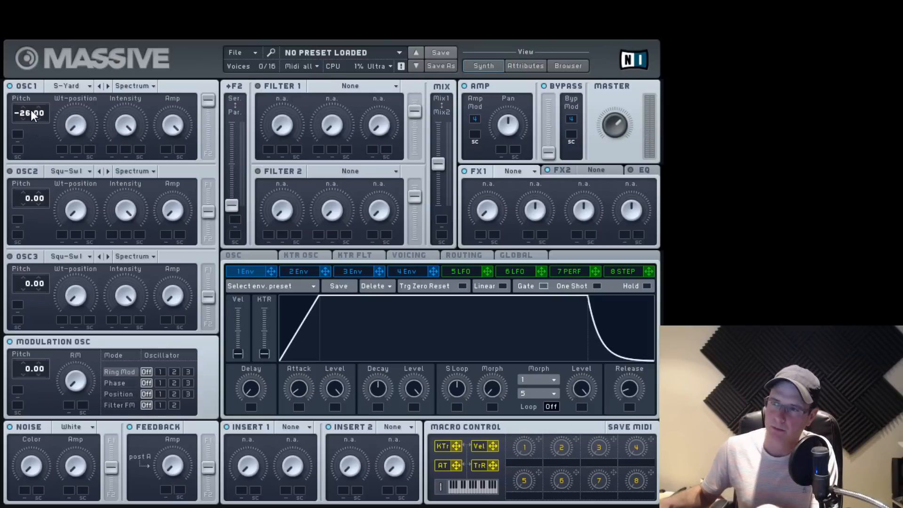
Return OSC1's Pitch to 0.00 and sweep its Wt-position from minimum to maximum and back to minimum
drag(29, 83, 33, 72)
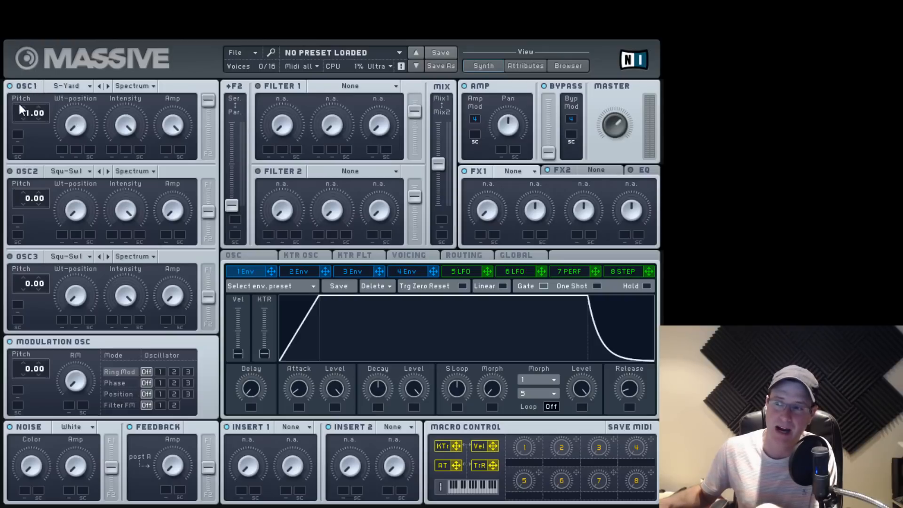
drag(85, 124, 89, 75)
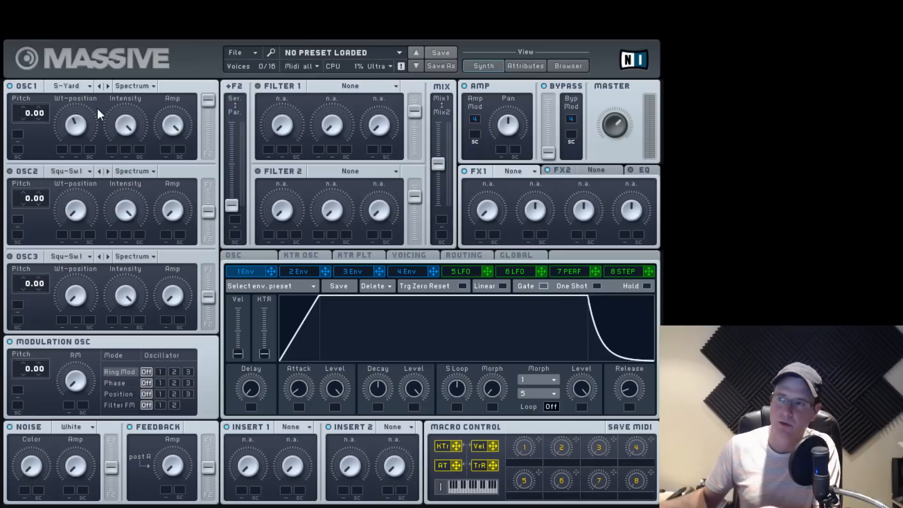
drag(81, 131, 89, 64)
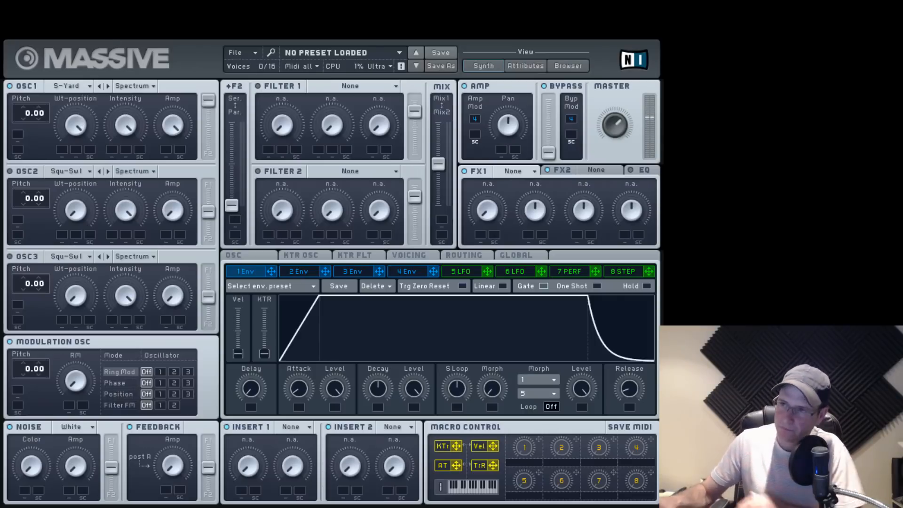
drag(85, 131, 53, 269)
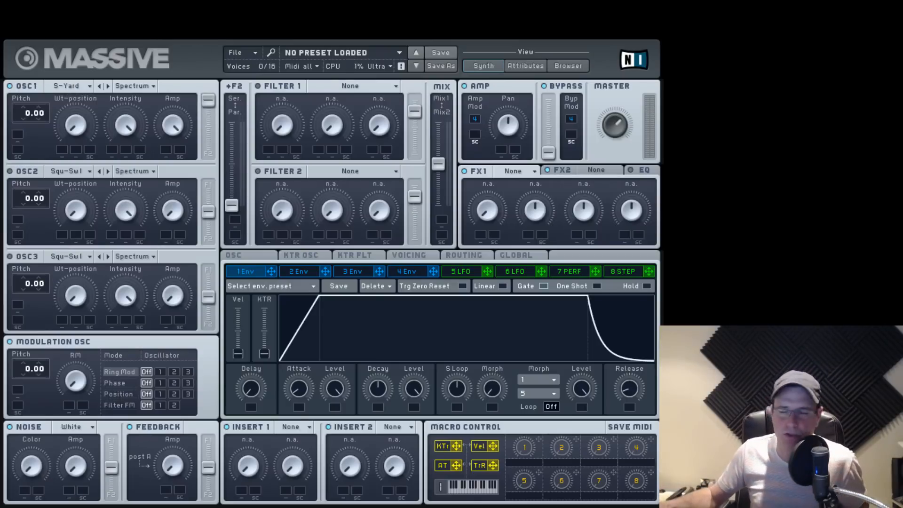
Keep the Scrap Yard wavetable on OSC1 and sweep its Wt-position, ending slightly past the centre
click(80, 87)
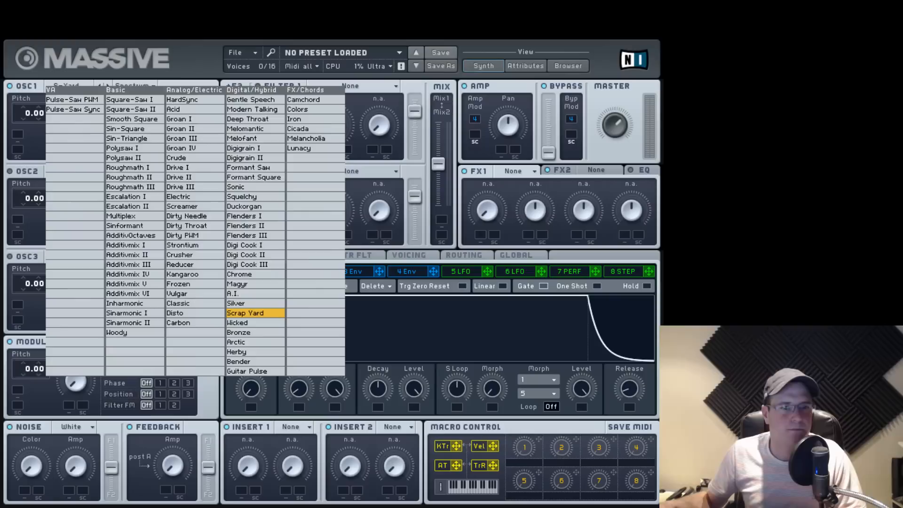
click(35, 135)
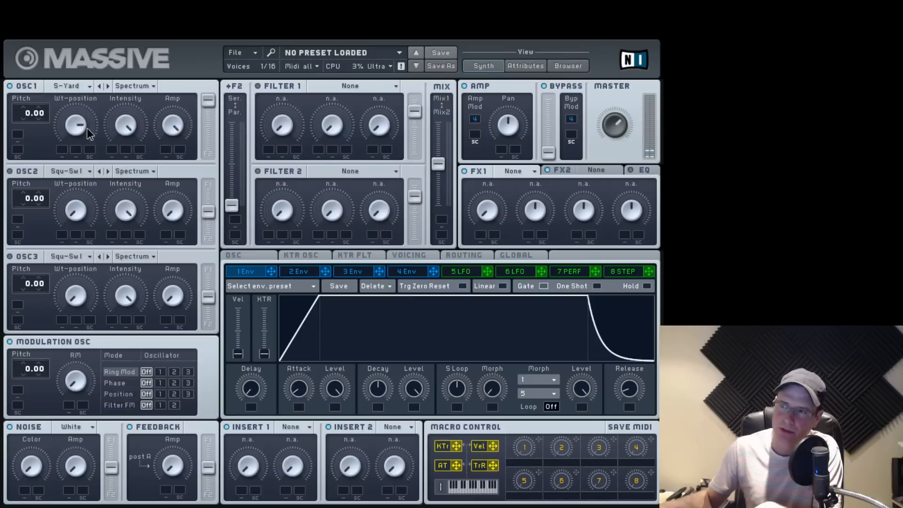
drag(86, 160, 121, 89)
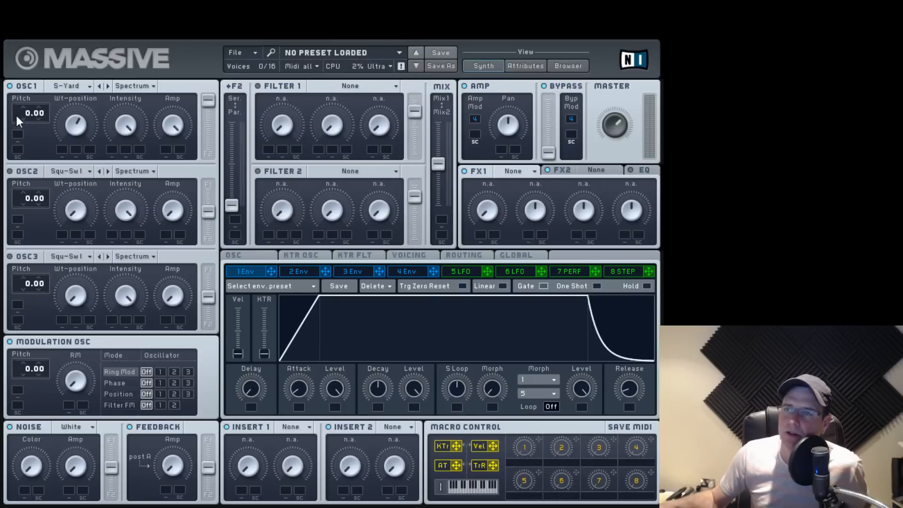
Raise OSC1's Pitch to 20.00, lower it to 2.00 and return it to 0.00
drag(26, 106, 13, 86)
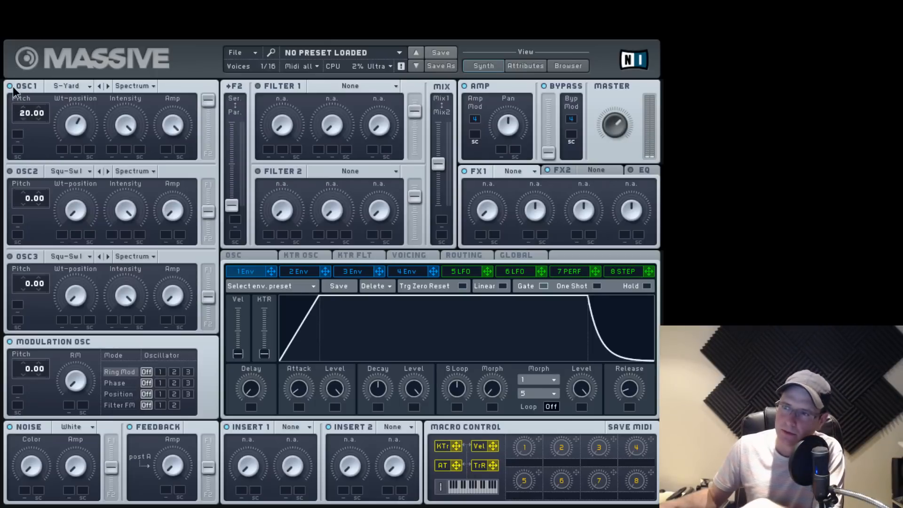
drag(10, 121, 15, 111)
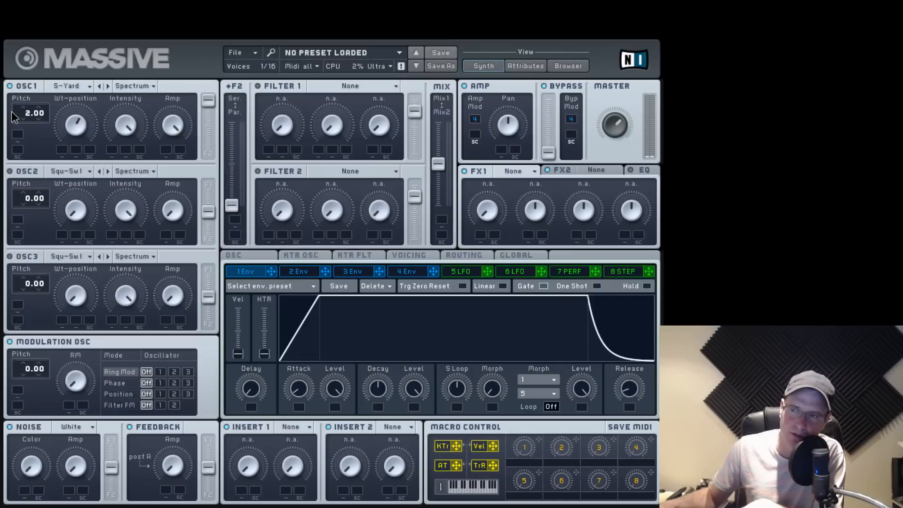
click(24, 117)
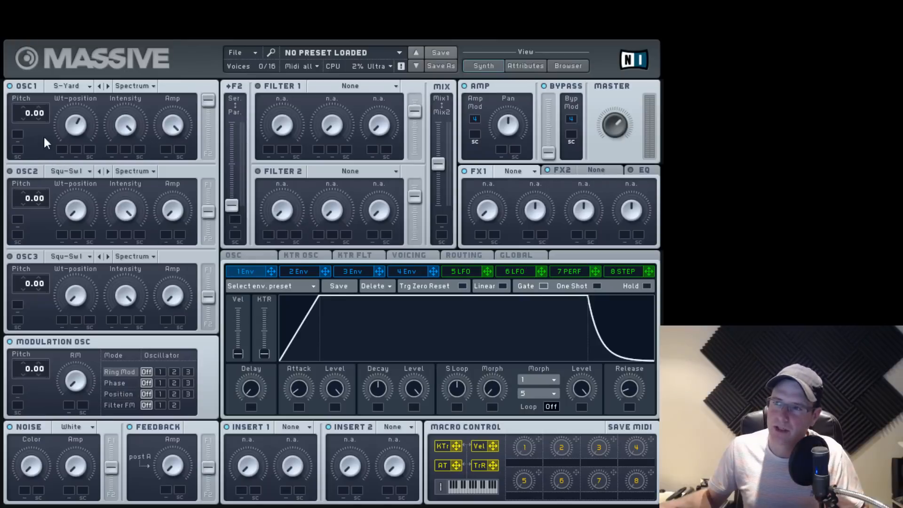
Lower OSC1's Pitch to -24.00, raise it through -6.00 and bring it back to 0.00
drag(17, 117, 18, 112)
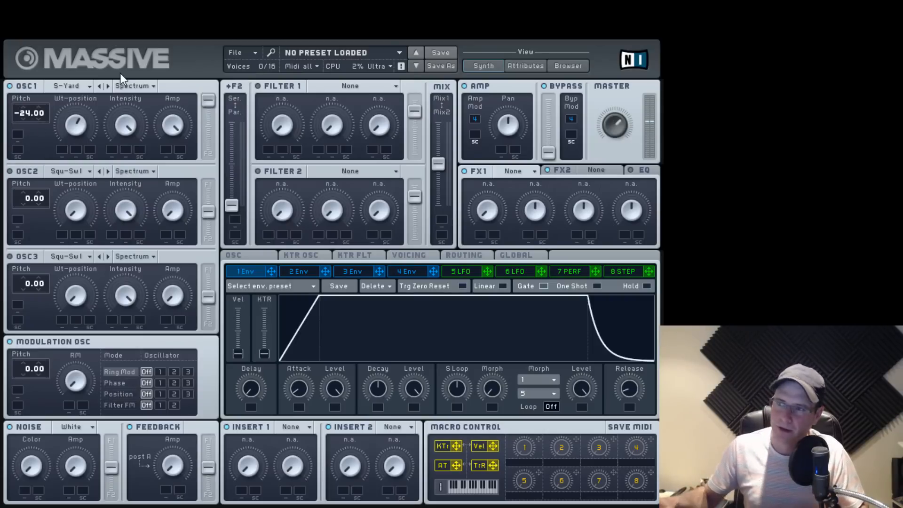
drag(22, 115, 36, 99)
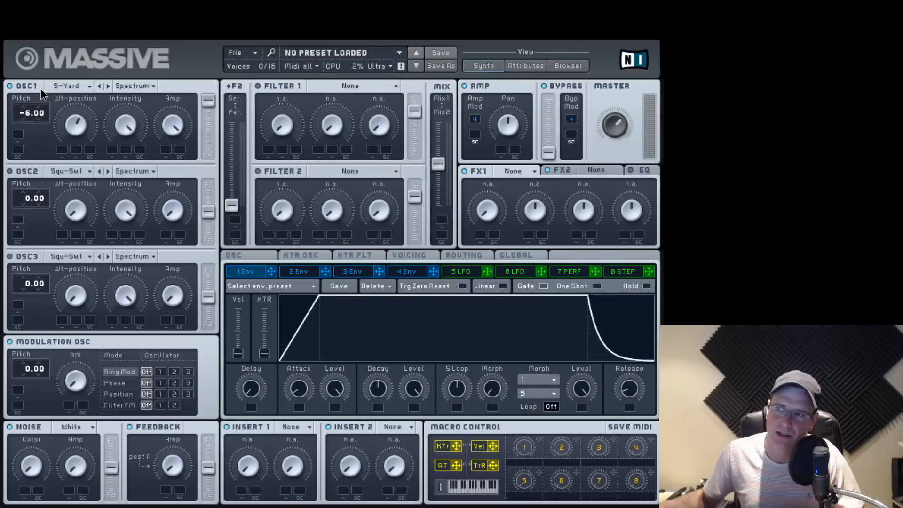
drag(41, 82, 41, 80)
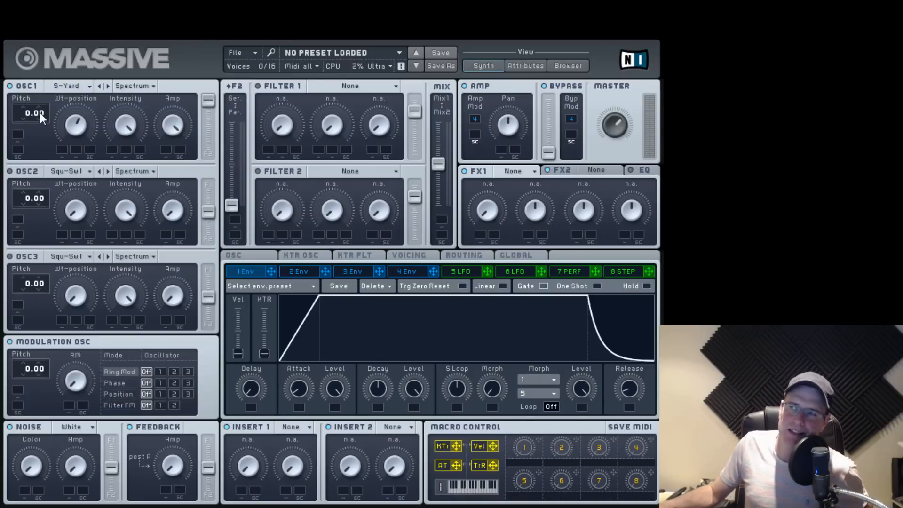
Fine-tune OSC1's Pitch in hundredths of a semitone, reset it to 0.00 and set Amp to full
mouse_move(40, 112)
mouse_down()
mouse_move(51, 90)
mouse_move(51, 33)
mouse_move(46, 104)
mouse_up()
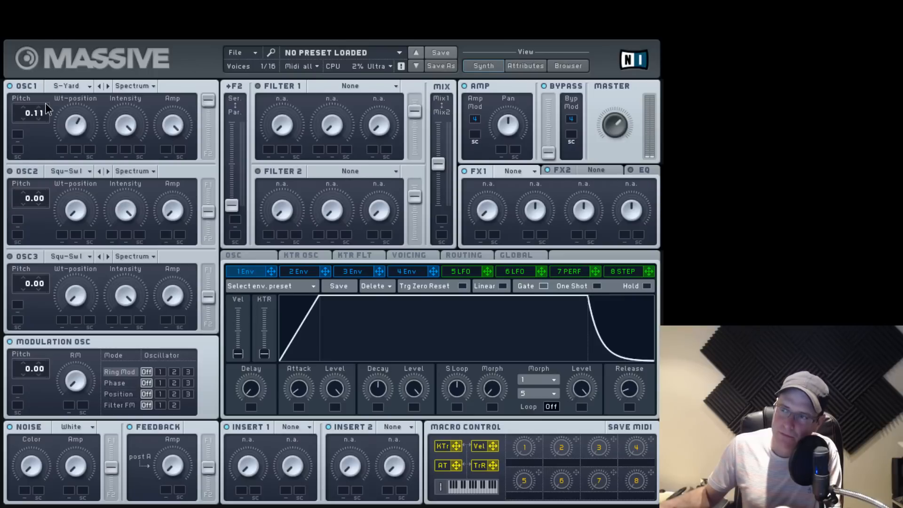
drag(38, 153, 55, 69)
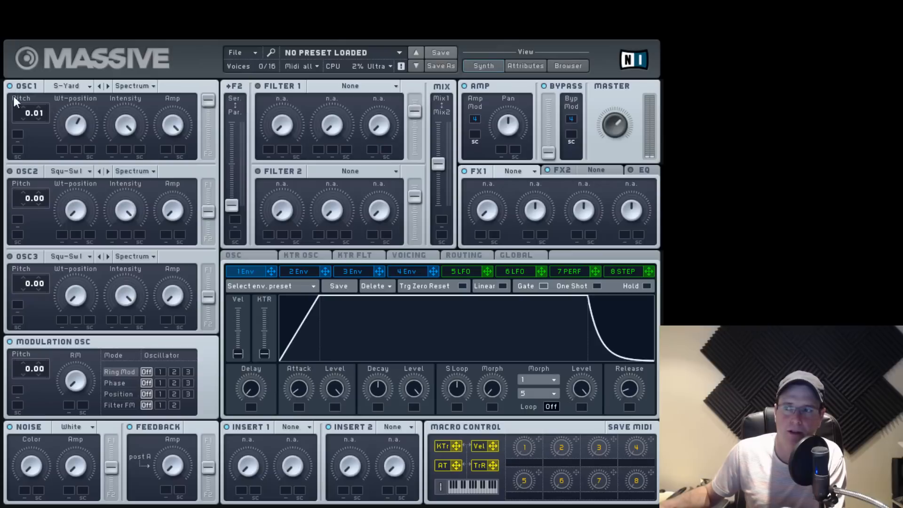
click(39, 120)
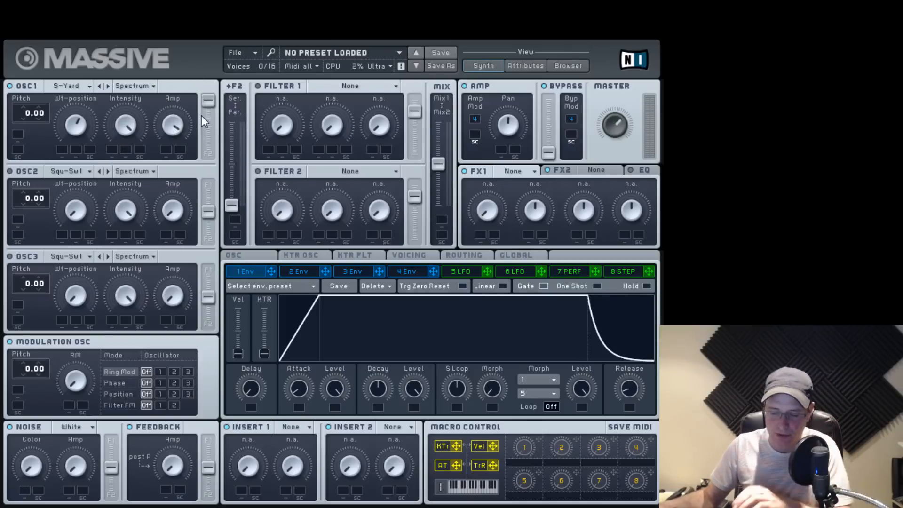
drag(175, 125, 207, 104)
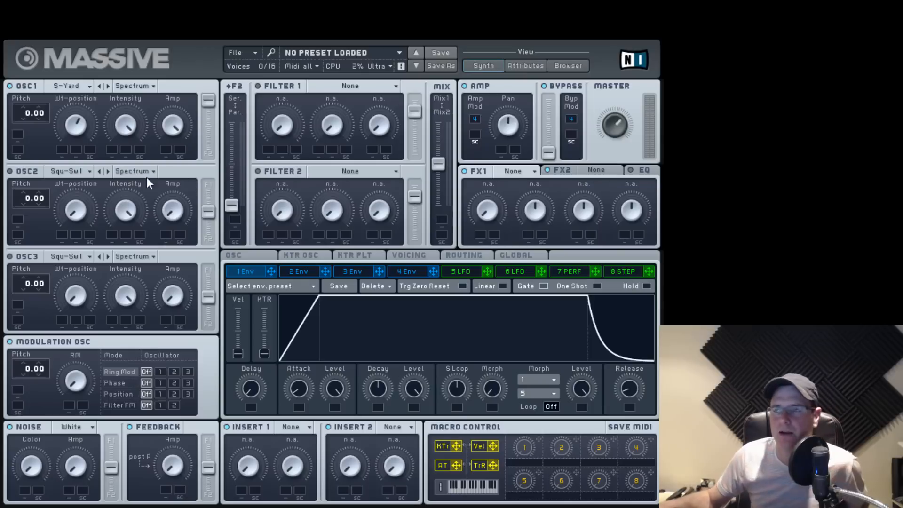
Review OSC1's wavetable mode options and keep Spectrum selected
click(144, 86)
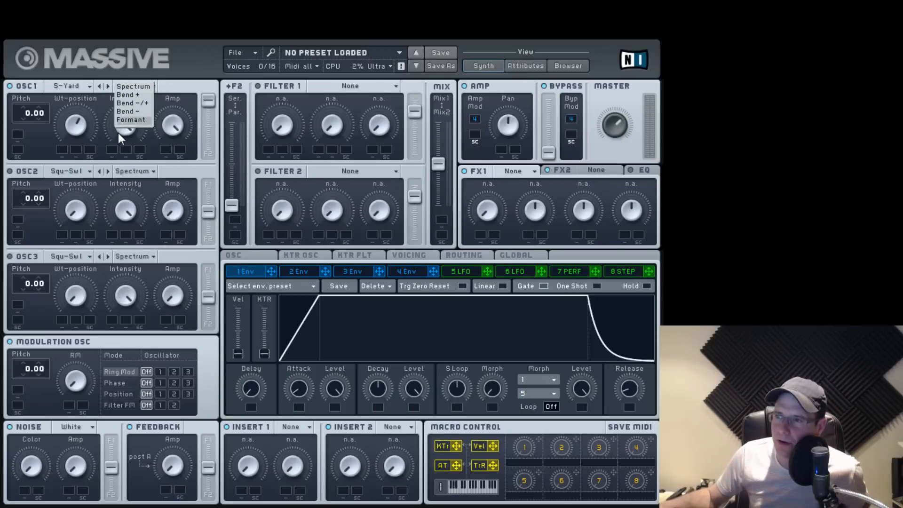
click(128, 89)
click(148, 86)
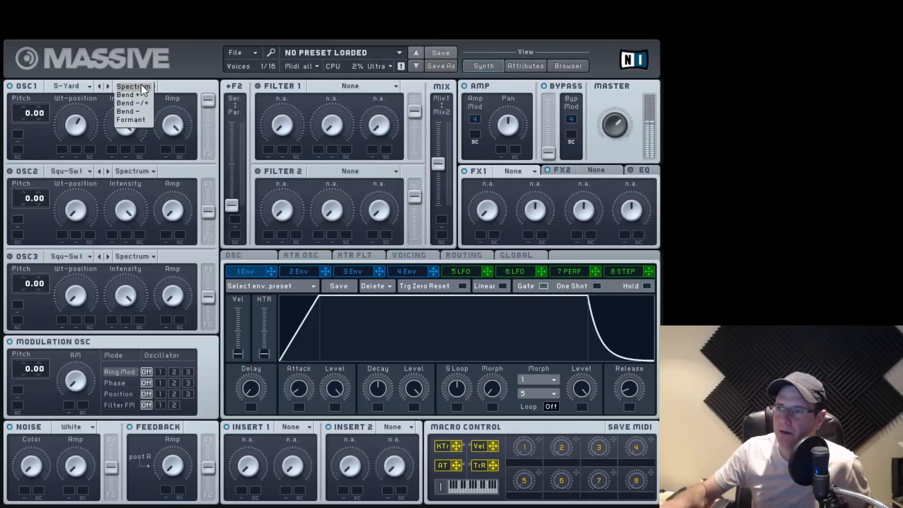
click(70, 80)
Change OSC1 to the Square-Saw I wavetable, with Wt-position fully up
click(64, 87)
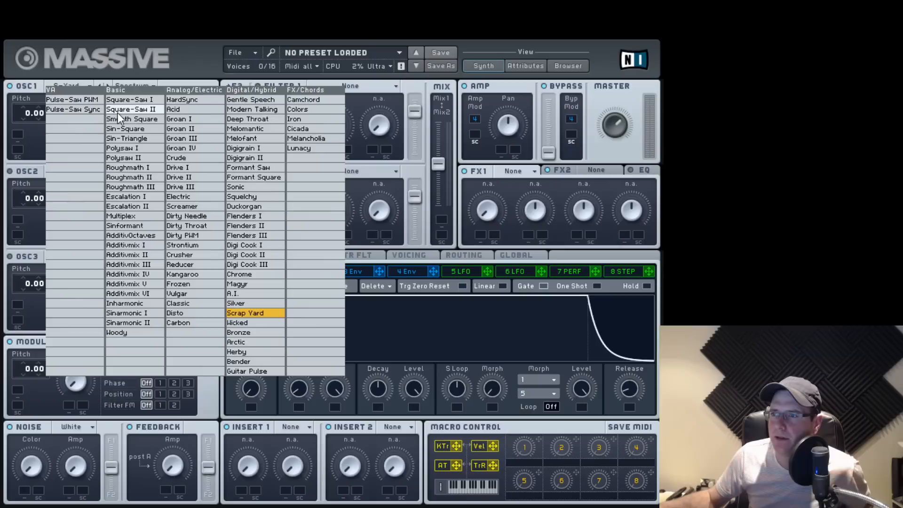
click(129, 100)
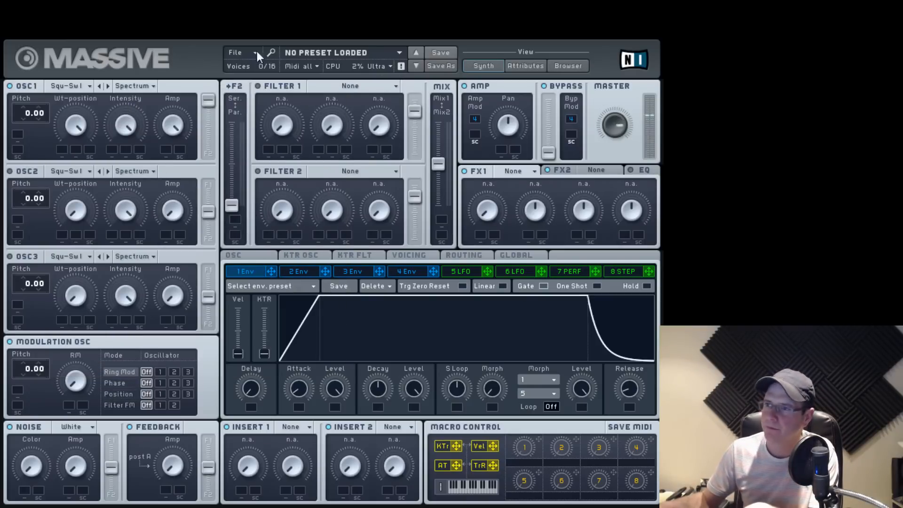
Sweep OSC1's Intensity between minimum and maximum several times in Spectrum mode
drag(125, 125, 120, 187)
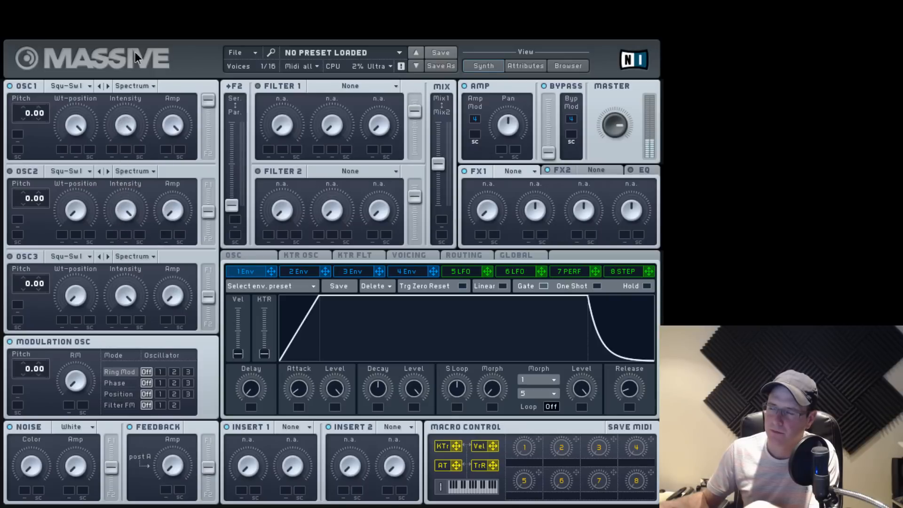
drag(127, 125, 133, 240)
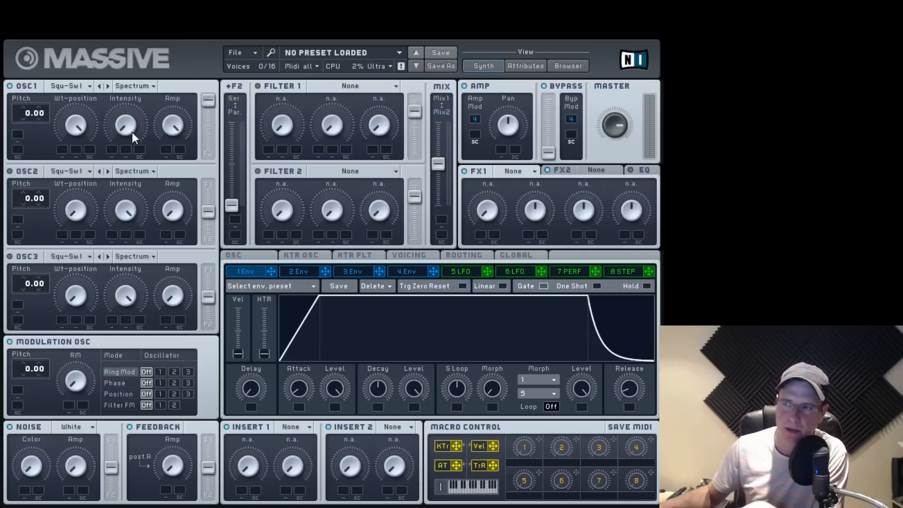
drag(132, 135, 127, 44)
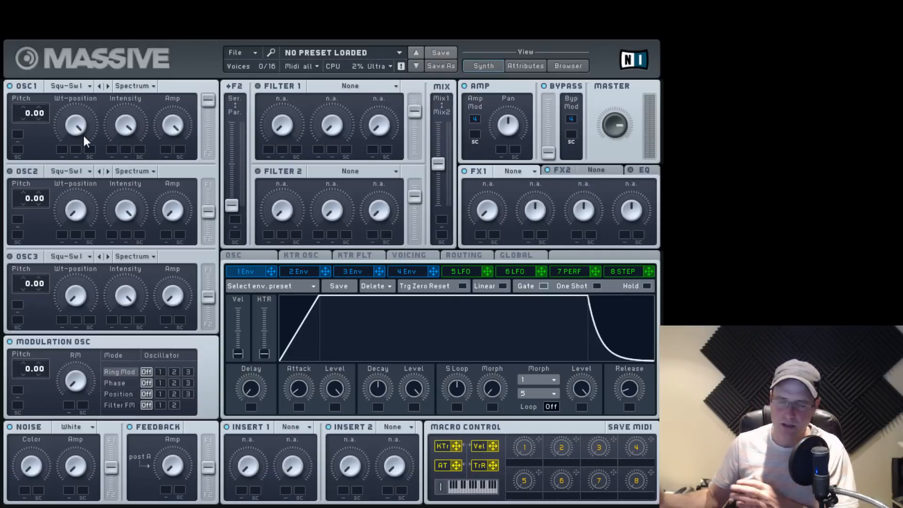
drag(134, 136, 125, 236)
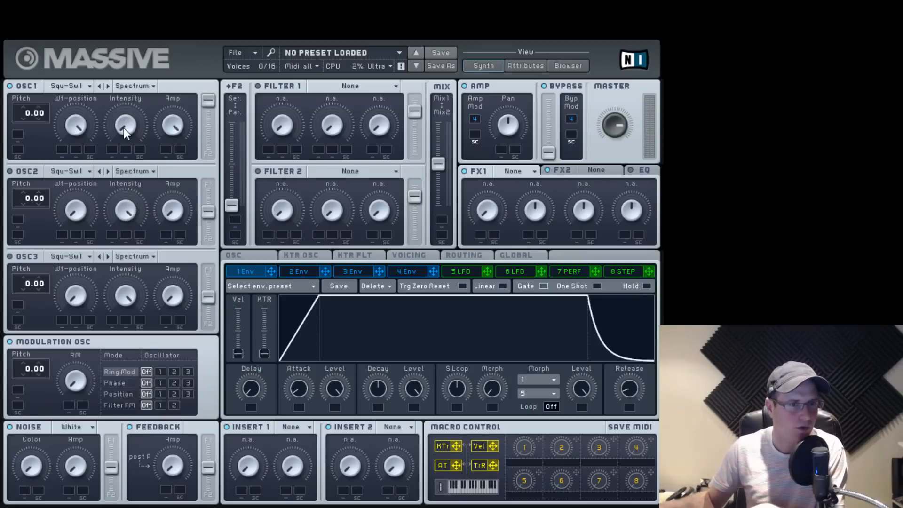
drag(124, 127, 134, 29)
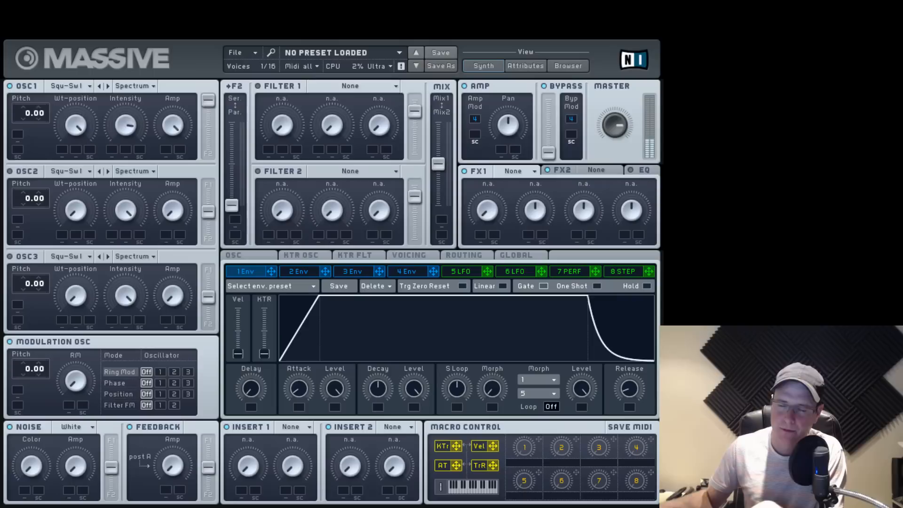
Audition OSC1's Bend + and Bend -/+ modes, sweeping Intensity down and up in Bend -/+
click(150, 86)
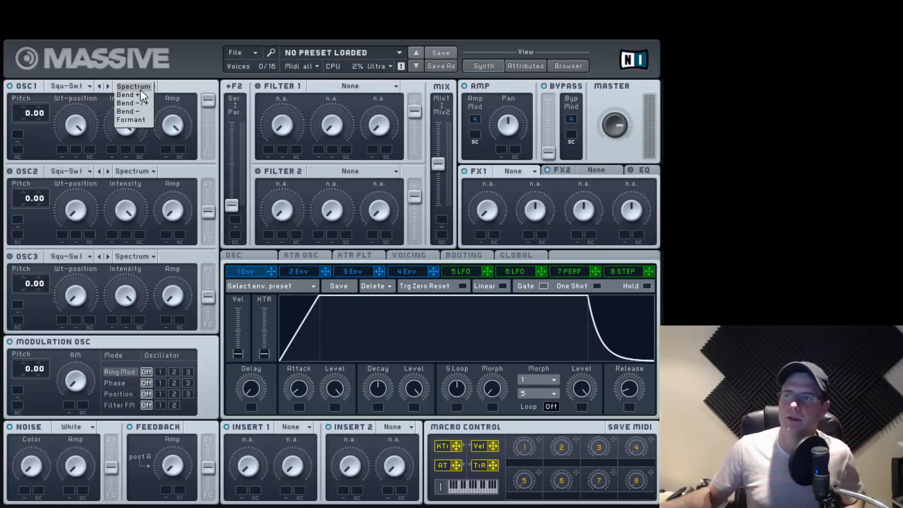
click(139, 95)
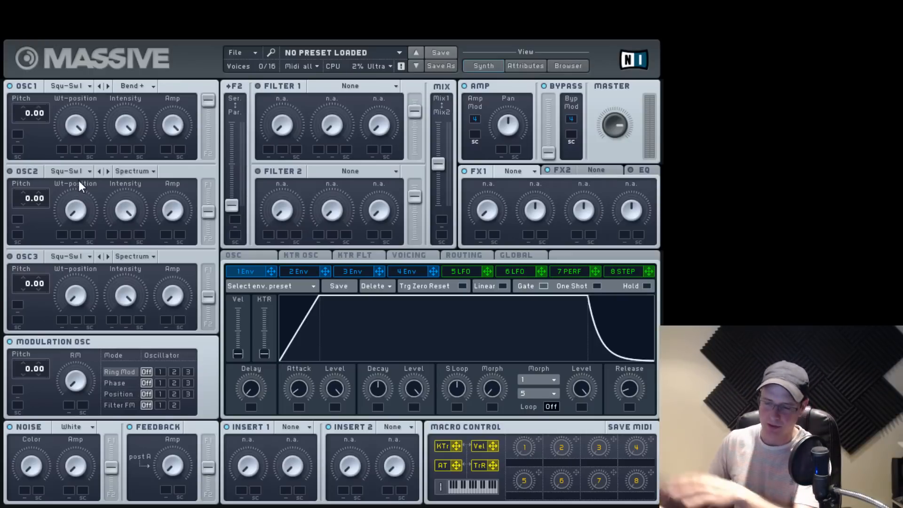
click(148, 88)
click(144, 103)
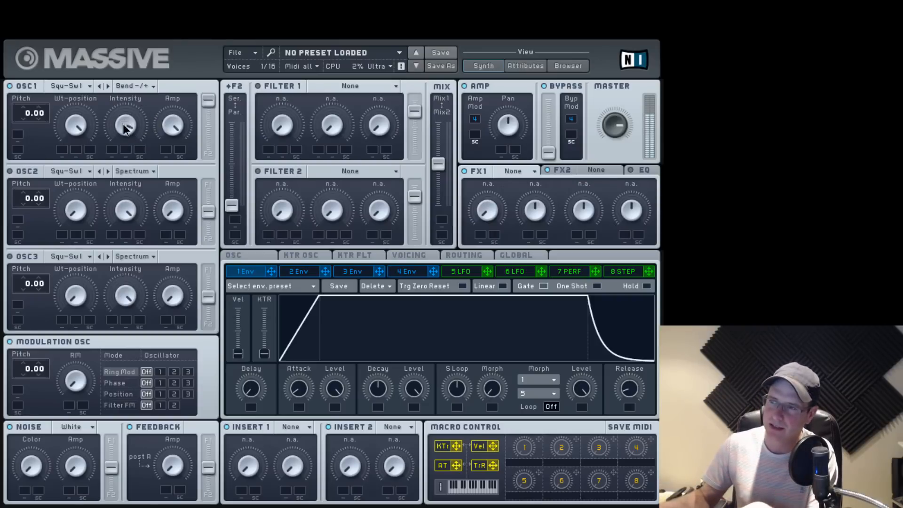
drag(125, 123, 125, 152)
drag(125, 74, 125, 48)
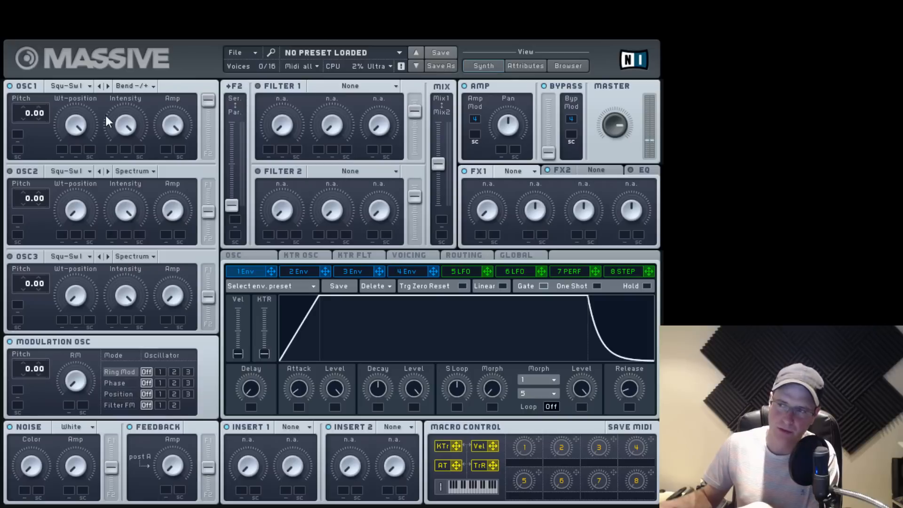
drag(132, 121, 123, 206)
Switch OSC1 to Formant mode and sweep its Intensity and Wt-position
click(142, 86)
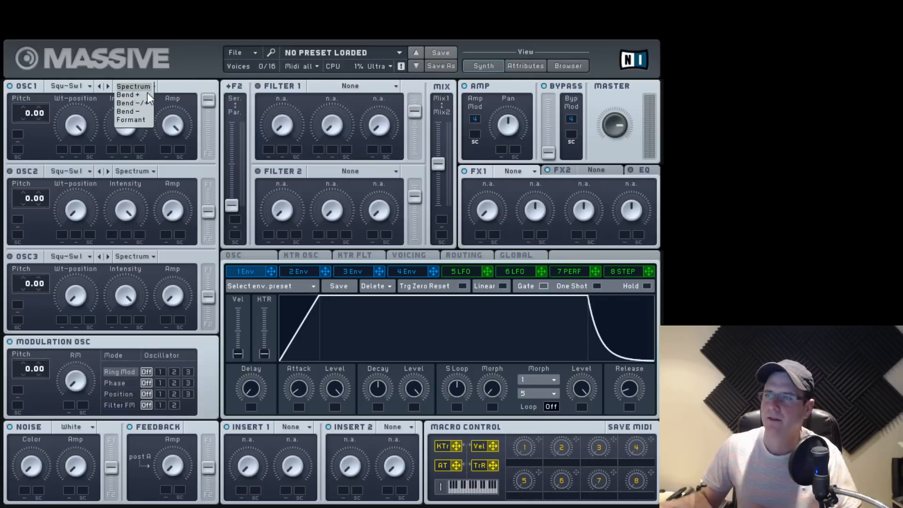
click(131, 120)
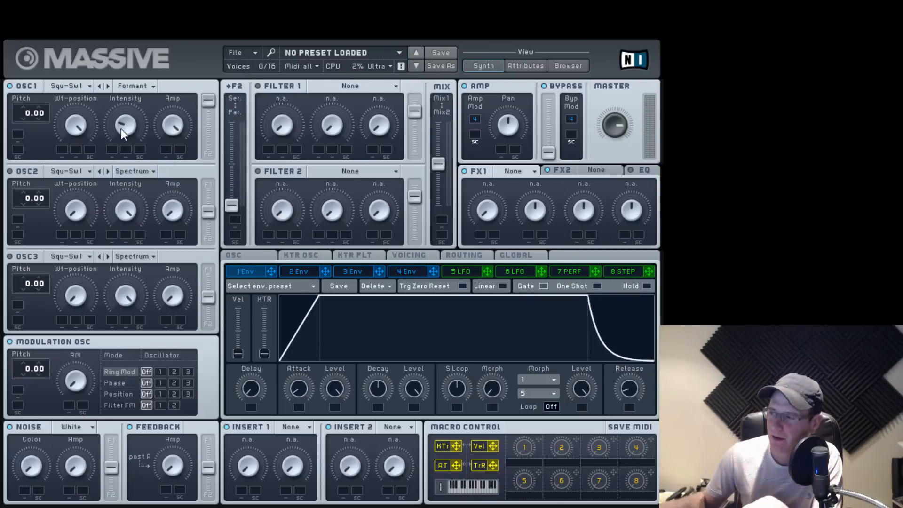
drag(120, 125, 126, 149)
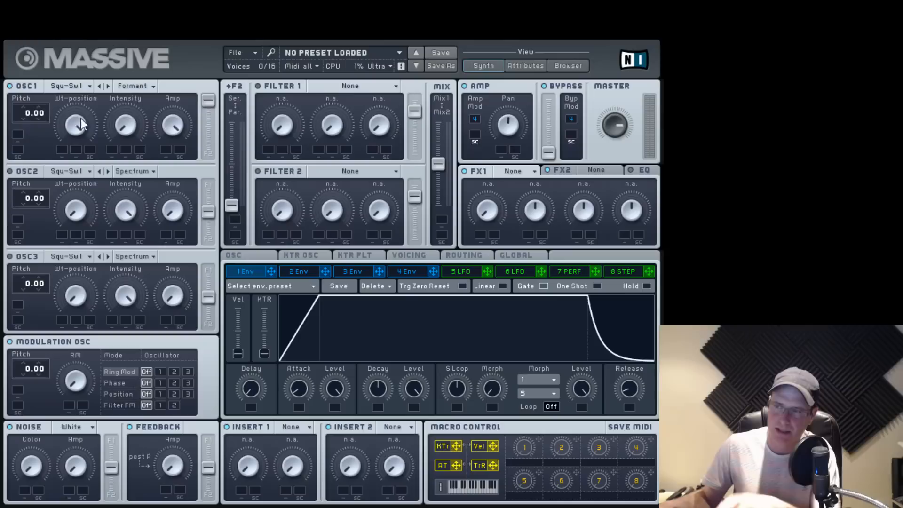
drag(77, 125, 126, 2)
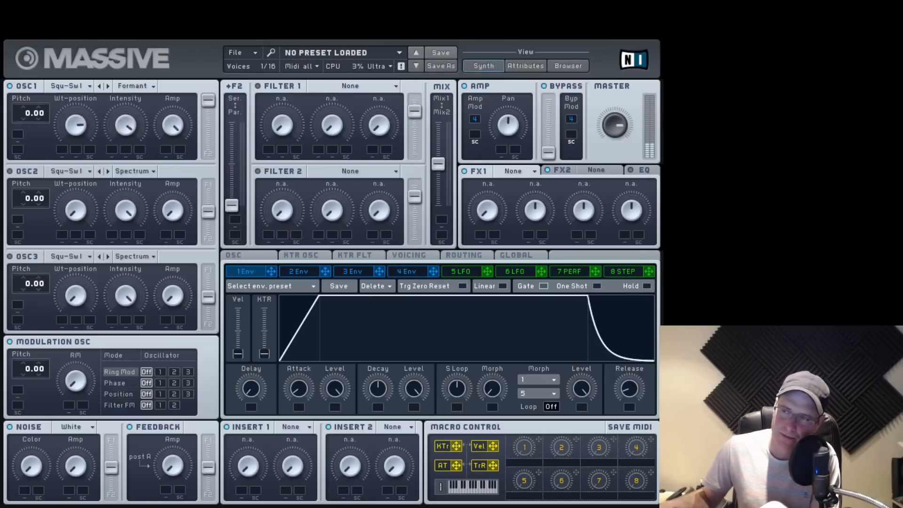
drag(133, 129, 148, 236)
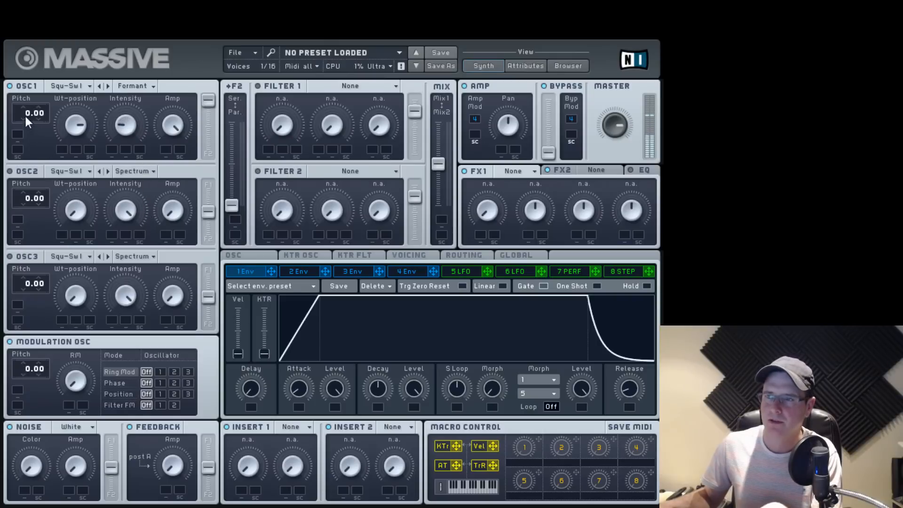
Set OSC1's Pitch to -12.00 and vary Intensity and Wt-position, ending with both fully down
drag(27, 140, 27, 136)
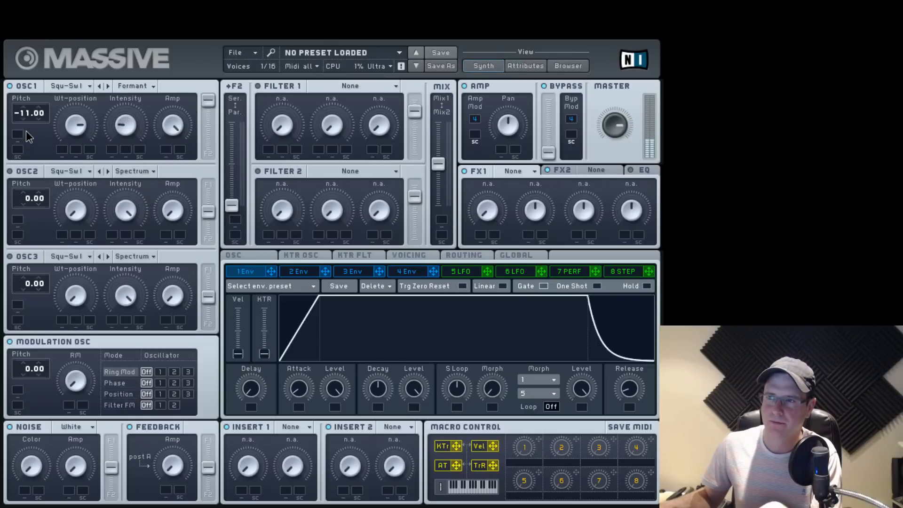
click(27, 120)
click(26, 120)
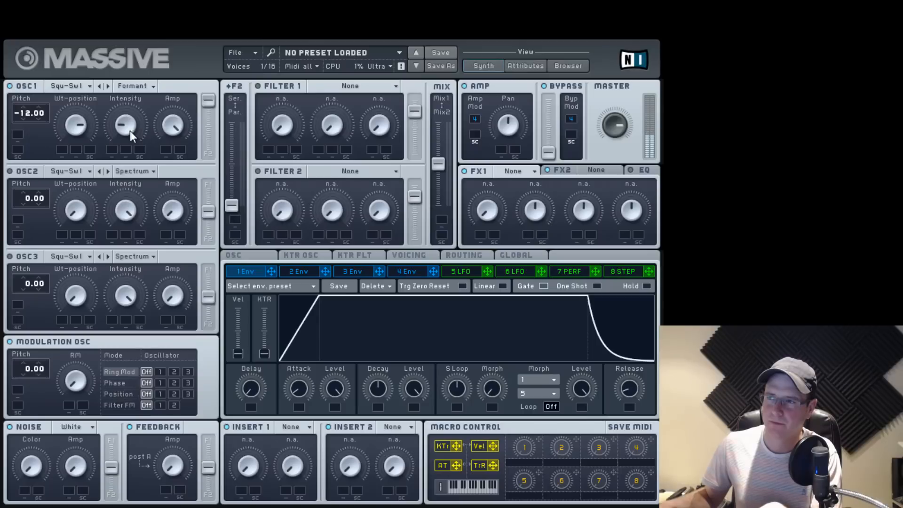
drag(130, 131, 71, 157)
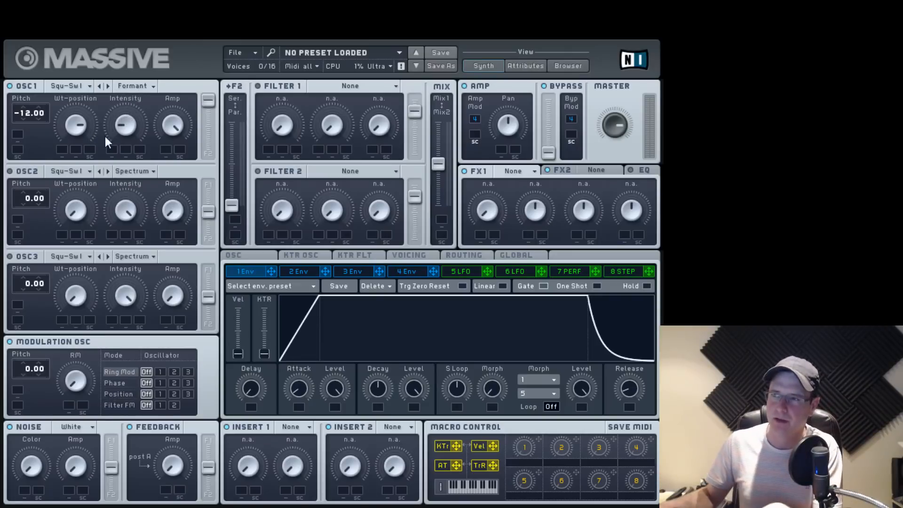
drag(105, 136, 117, 80)
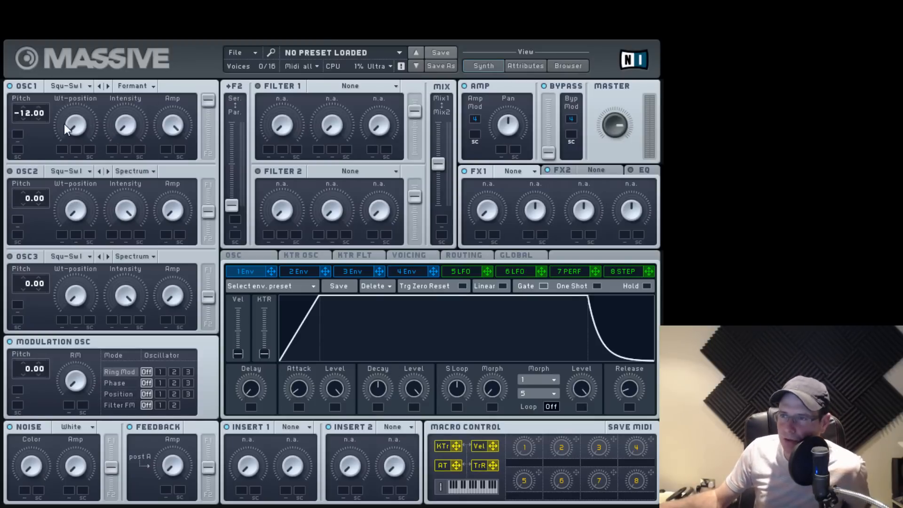
Change OSC1 to the Scrap Yard wavetable and sweep its Wt-position
click(79, 87)
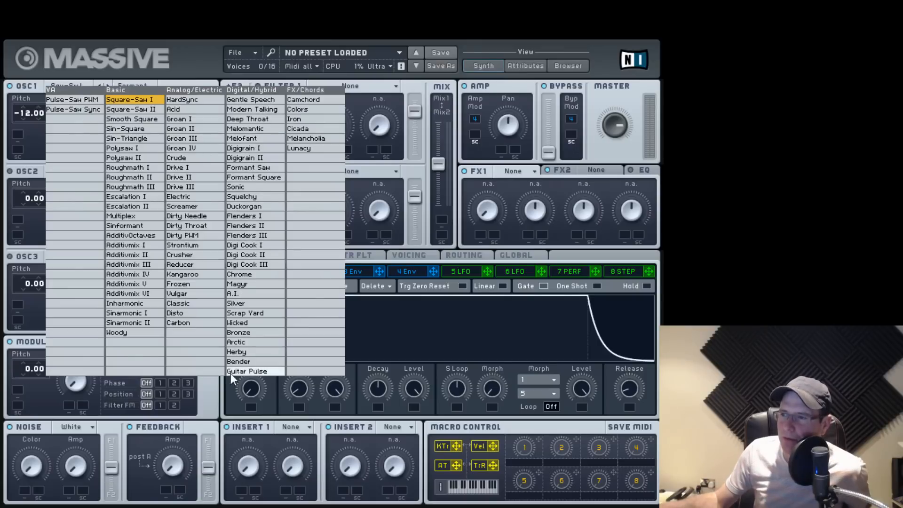
click(253, 314)
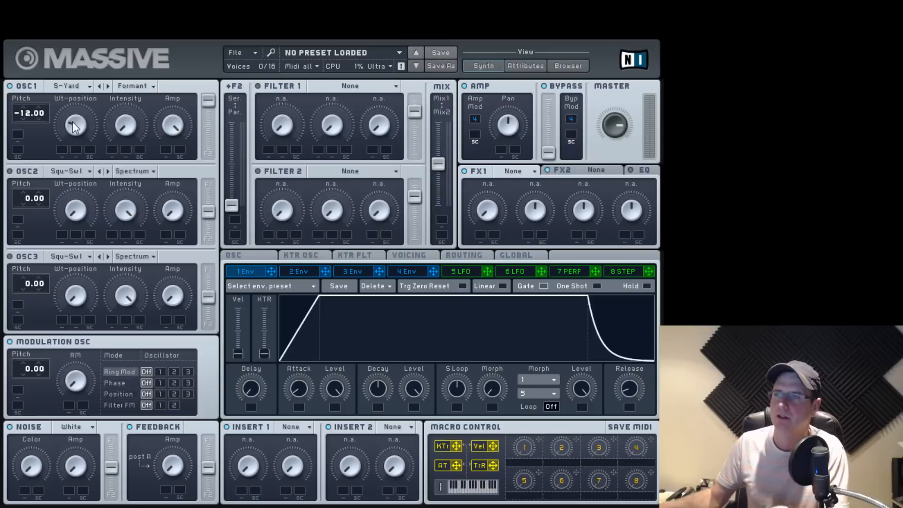
drag(76, 64, 138, 99)
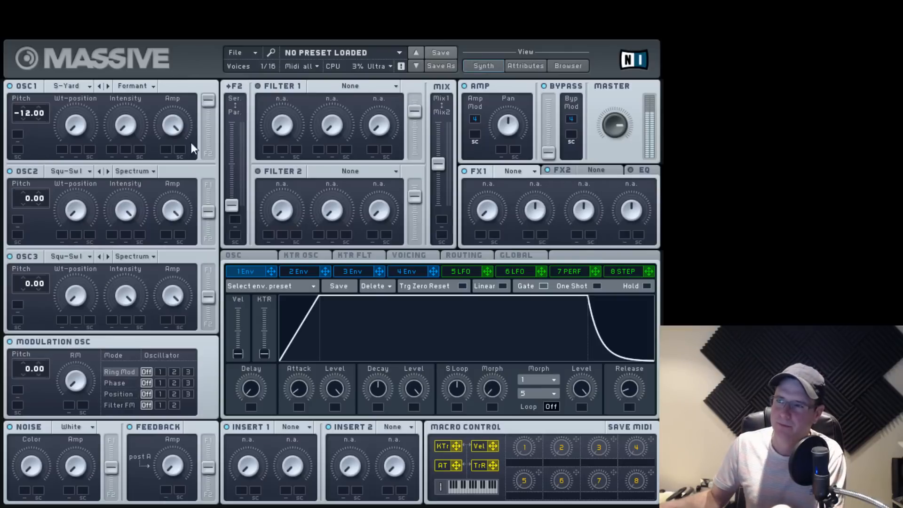
Lower the Master volume and load the Scrap Yard wavetable into OSC2 and OSC3
drag(627, 132, 623, 165)
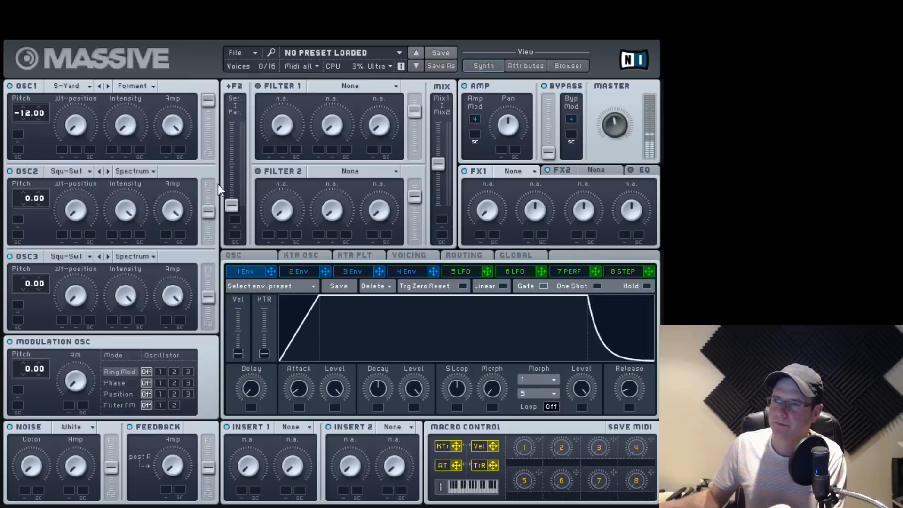
click(82, 171)
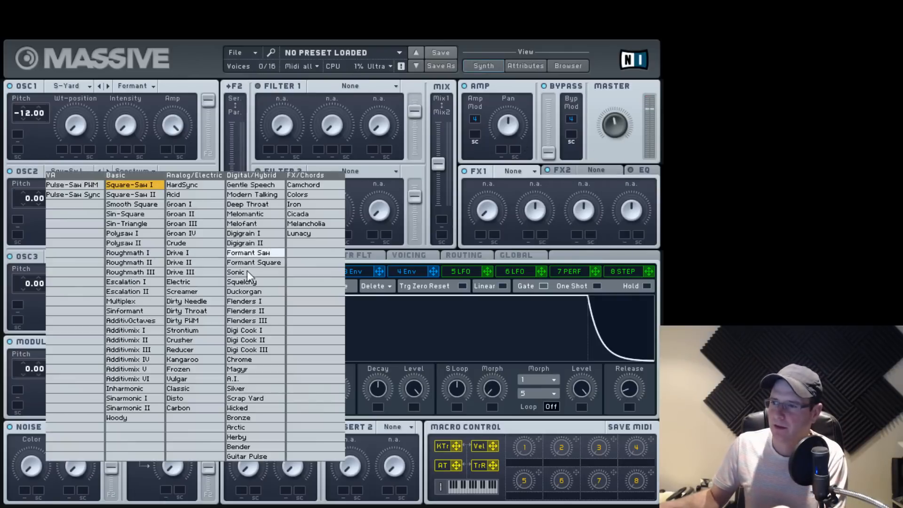
click(244, 399)
click(80, 256)
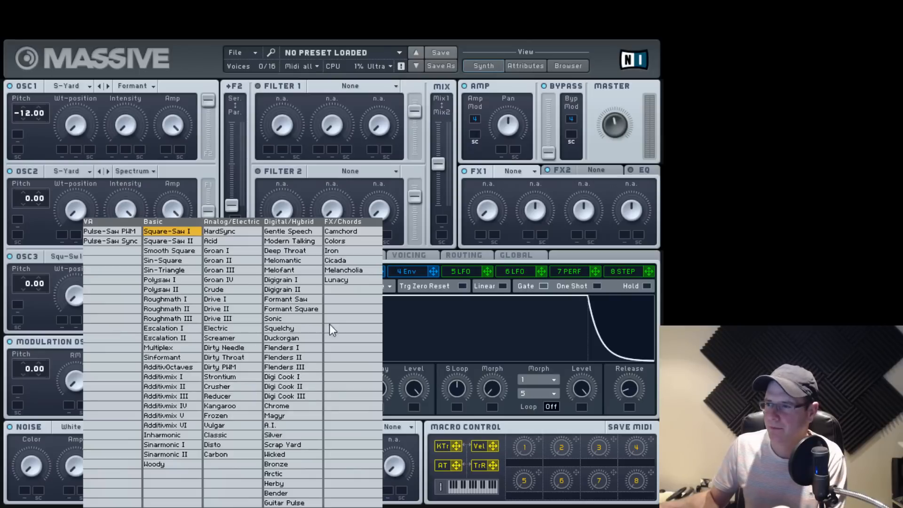
click(283, 445)
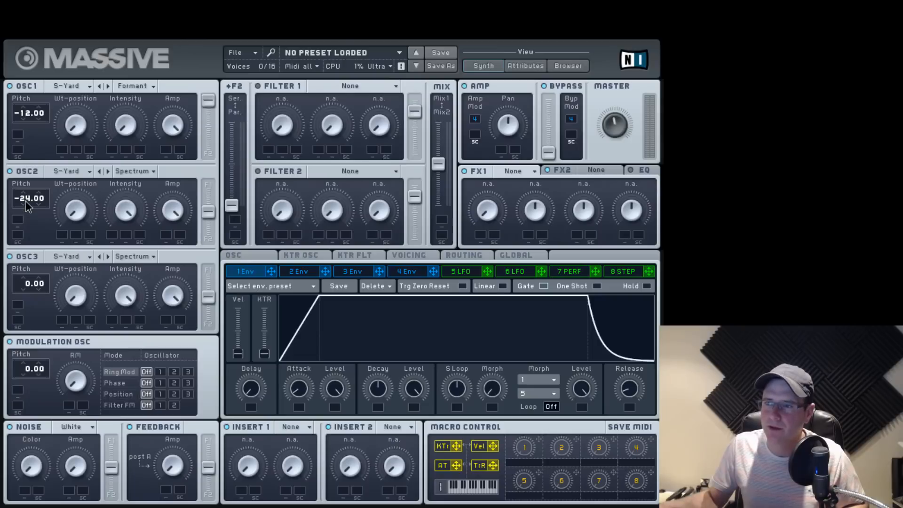
Route OSC3 and OSC2 fully to Filter 1 and raise the Wt-position of OSC1 and OSC2
drag(208, 296, 211, 264)
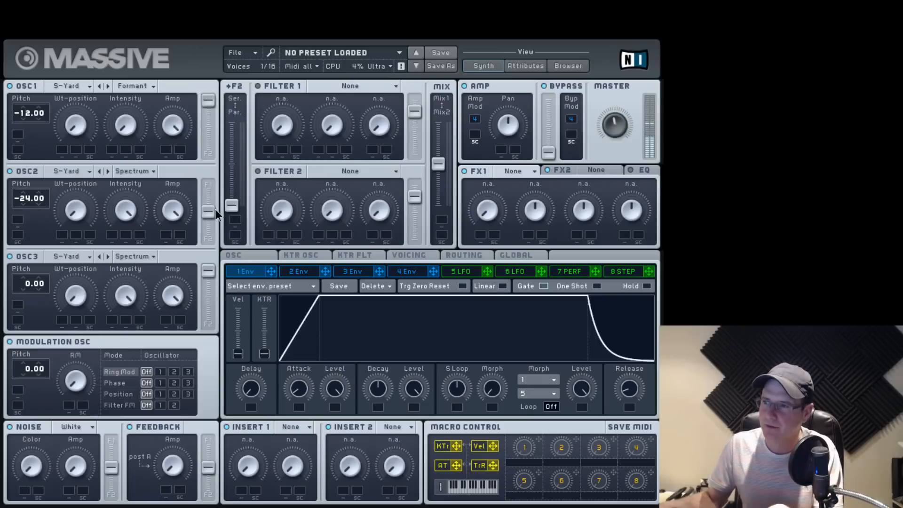
drag(211, 212, 211, 107)
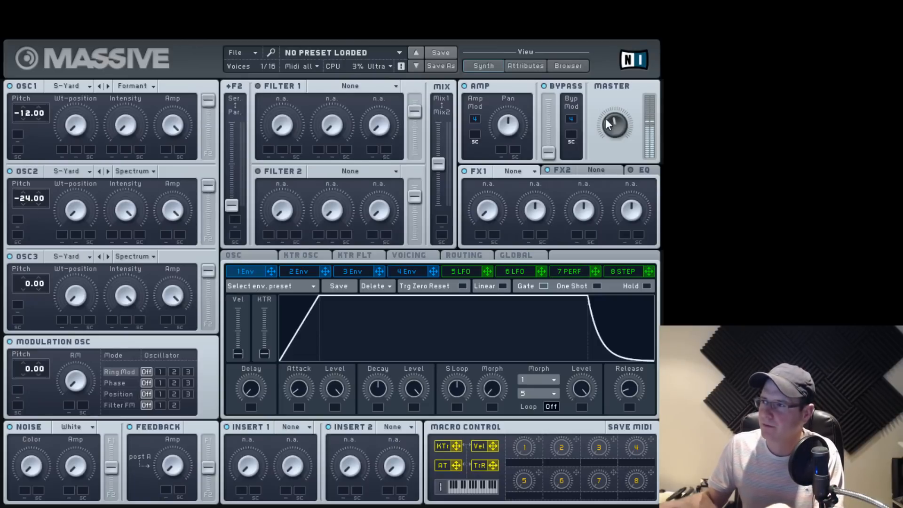
drag(75, 126, 78, 106)
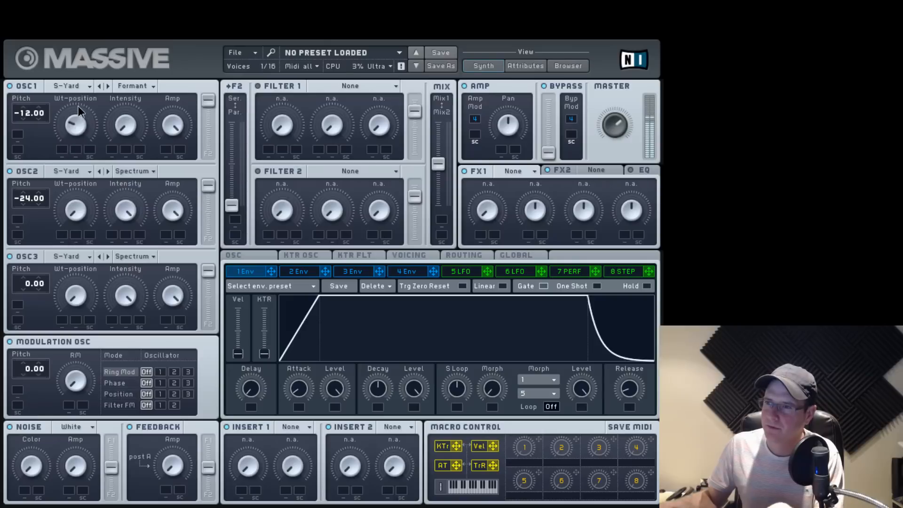
drag(75, 220, 77, 179)
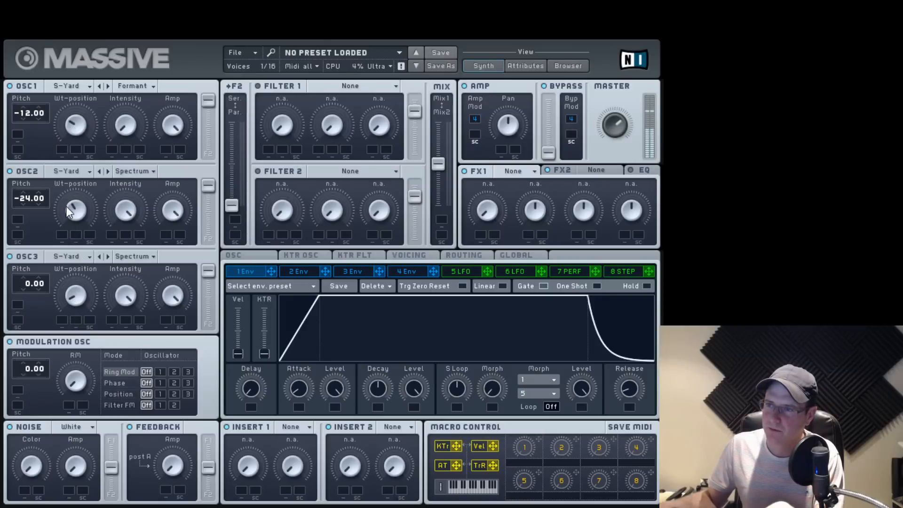
click(77, 171)
click(44, 227)
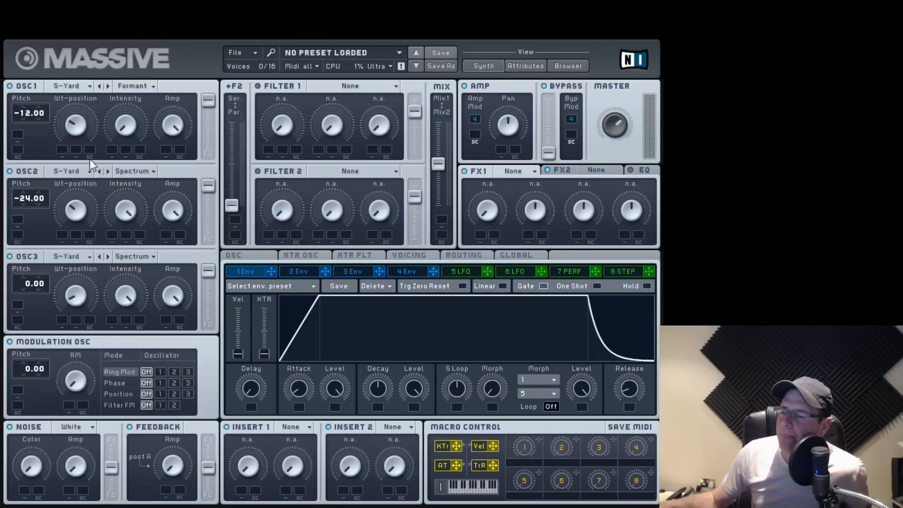
Shift the filter routing of OSC1 and OSC2 fully to Filter 2
drag(214, 143, 208, 99)
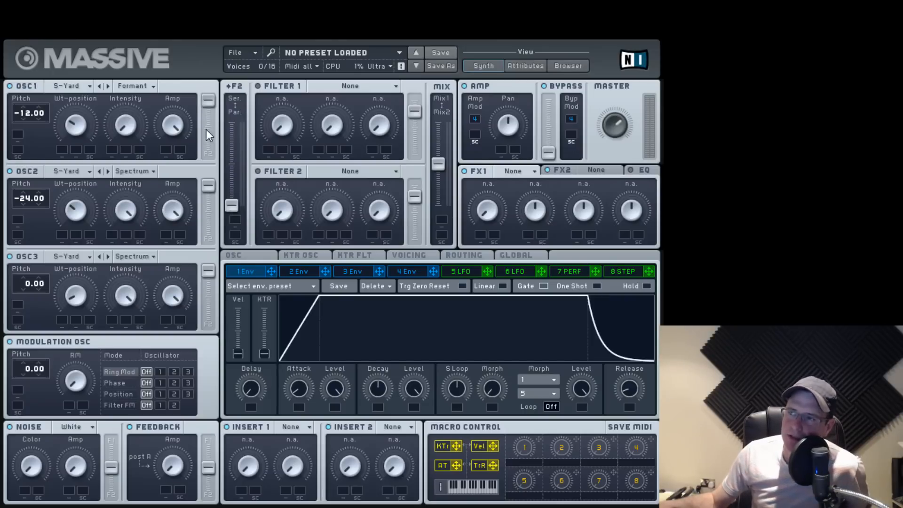
drag(209, 105, 208, 152)
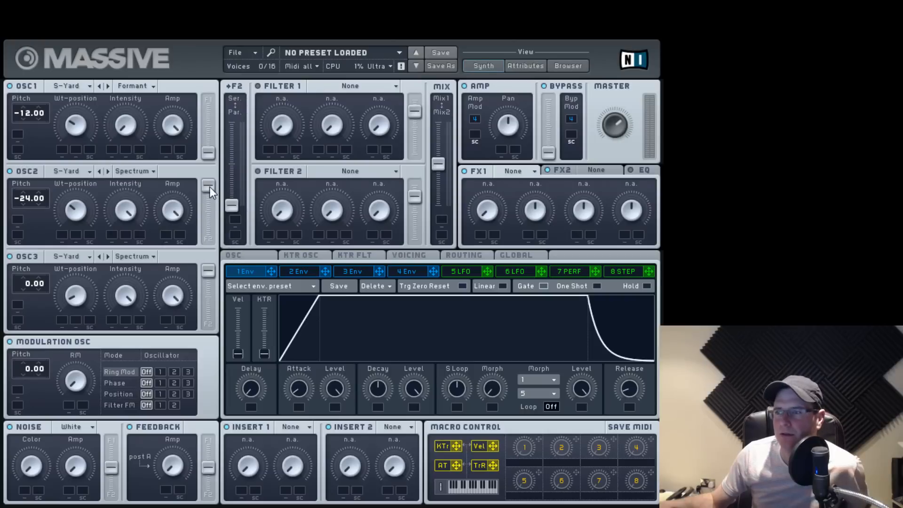
drag(210, 188, 209, 237)
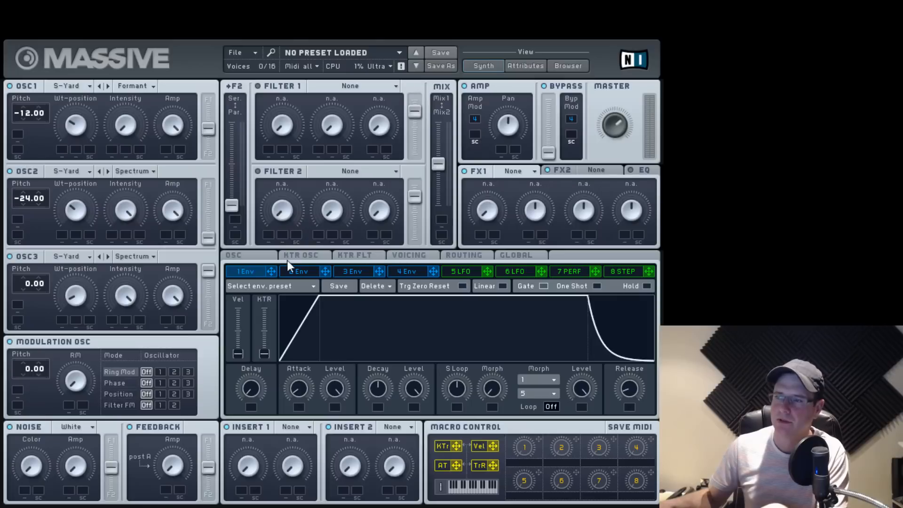
Show the signal routing diagram and send OSC1's output fully to Filter 1
click(473, 254)
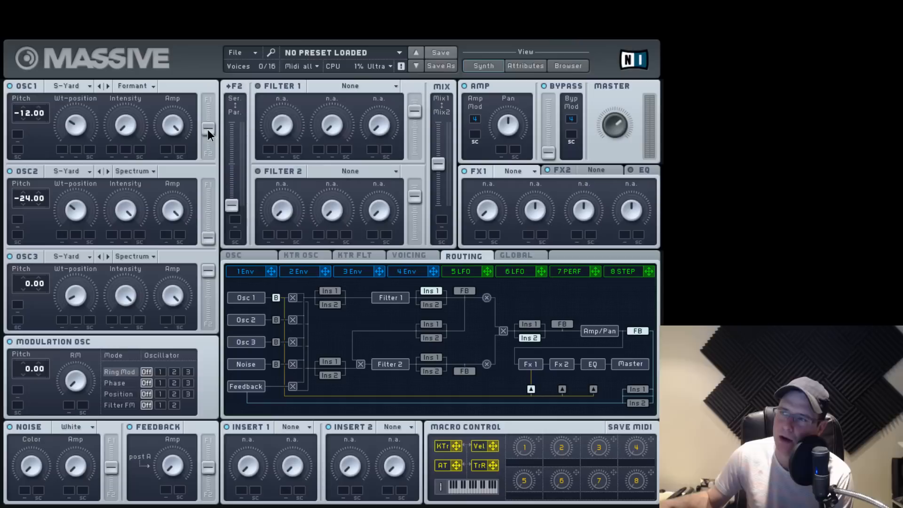
drag(208, 129, 208, 100)
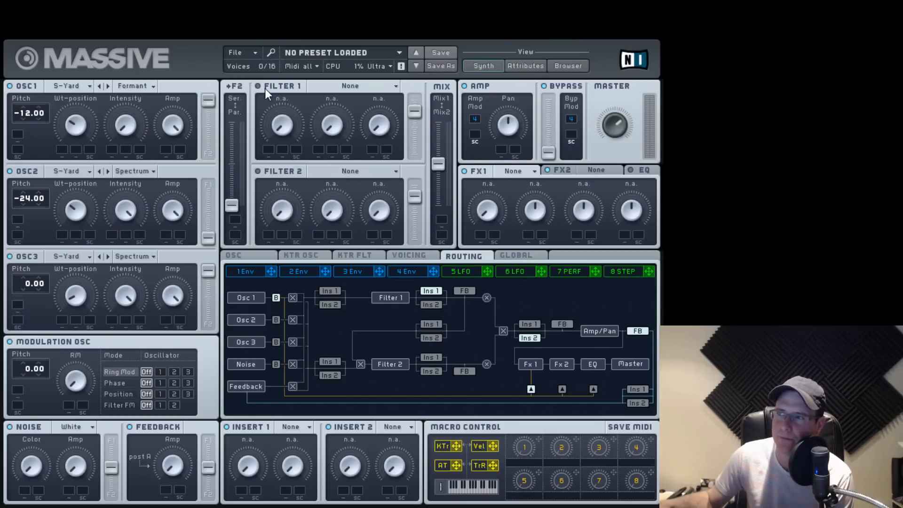
Set Filter 1 to Lowpass 2 with its cutoff fully open, and switch off OSC2
click(357, 86)
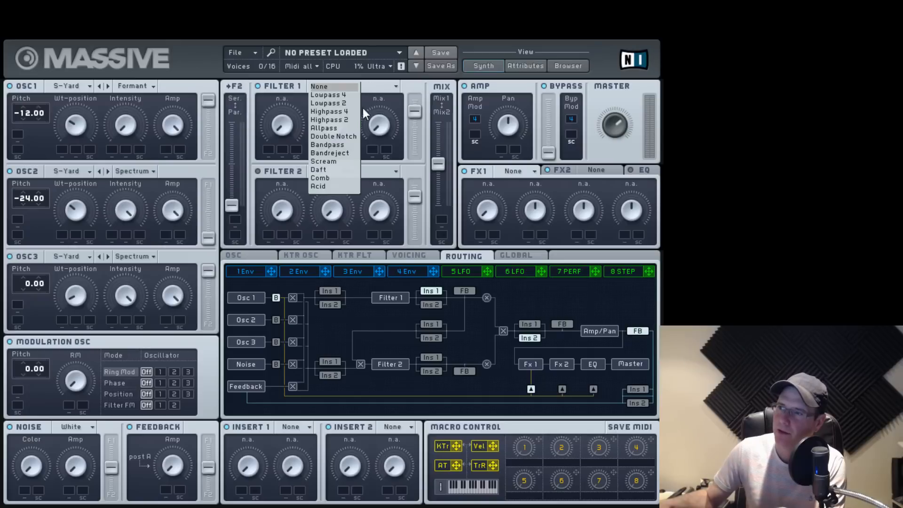
click(348, 102)
drag(282, 103, 286, 84)
click(11, 170)
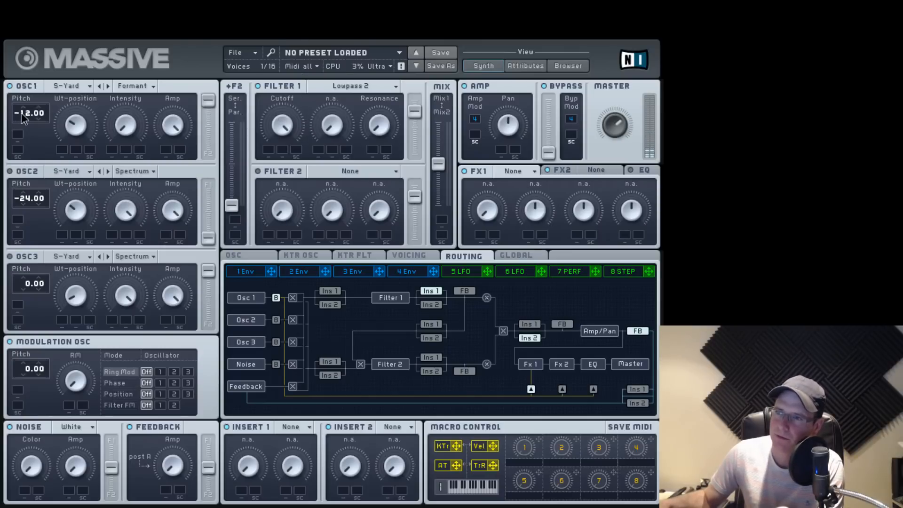
Set OSC1's pitch to -2.00 with the Square-Saw II wavetable, and raise the Master volume
drag(21, 112, 25, 99)
click(89, 88)
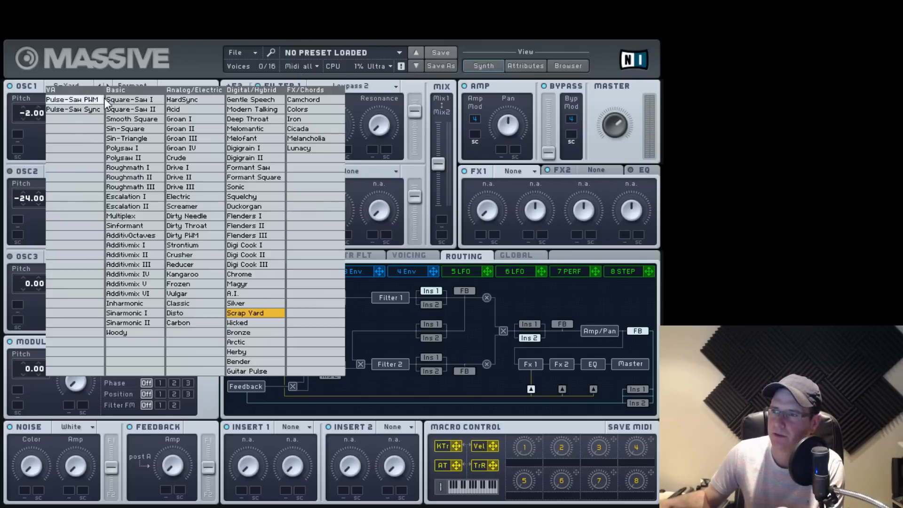
click(137, 110)
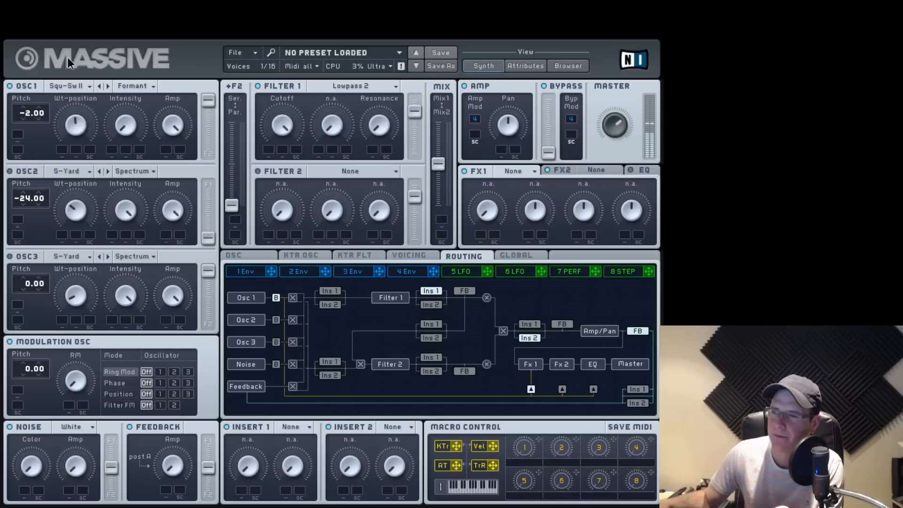
drag(622, 116, 626, 103)
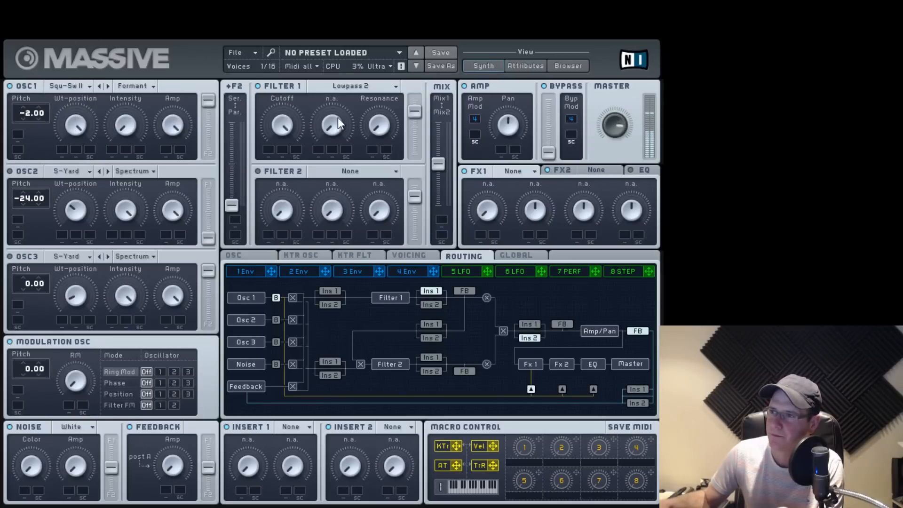
Raise Filter 1's resonance, sweep its cutoff down to minimum and bring it back to about the middle
drag(375, 124, 378, 97)
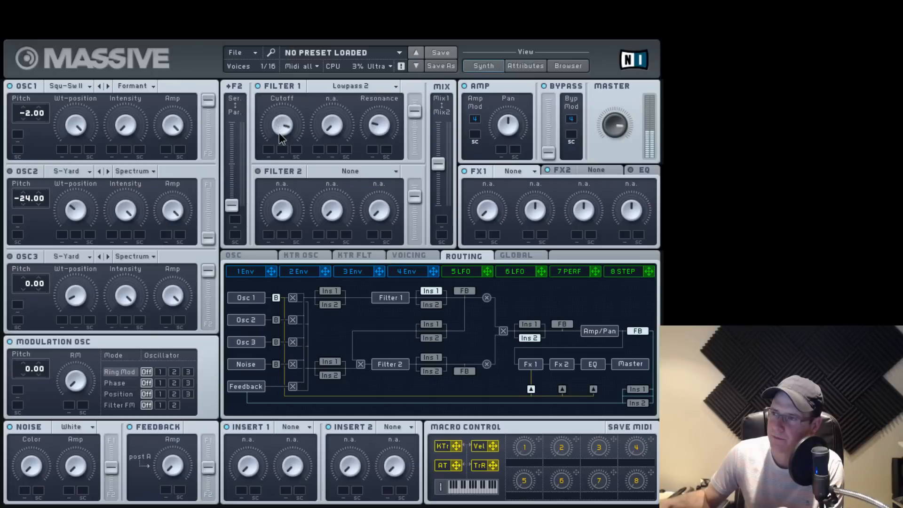
drag(279, 132, 310, 258)
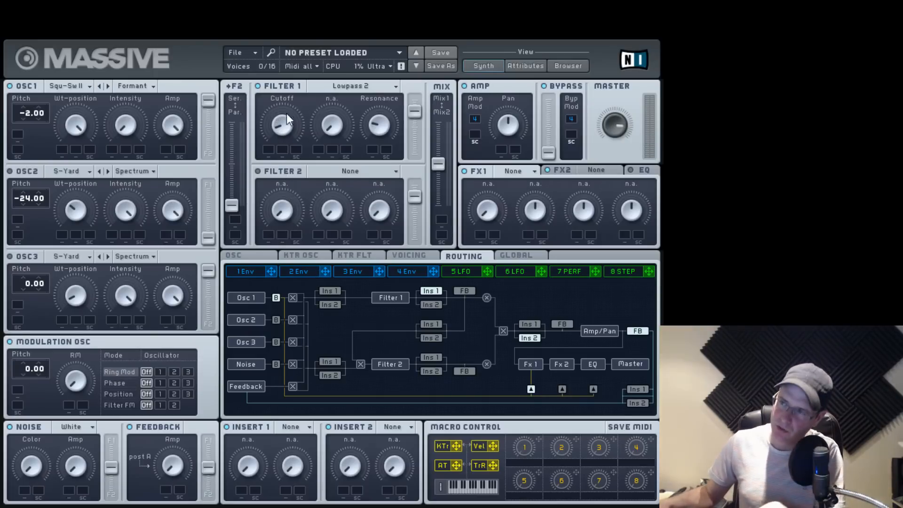
drag(277, 131, 321, 175)
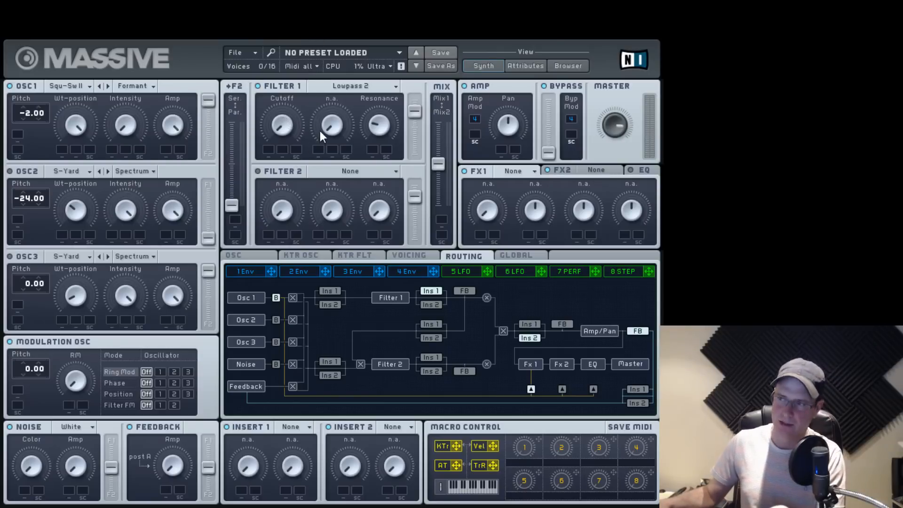
drag(286, 127, 289, 63)
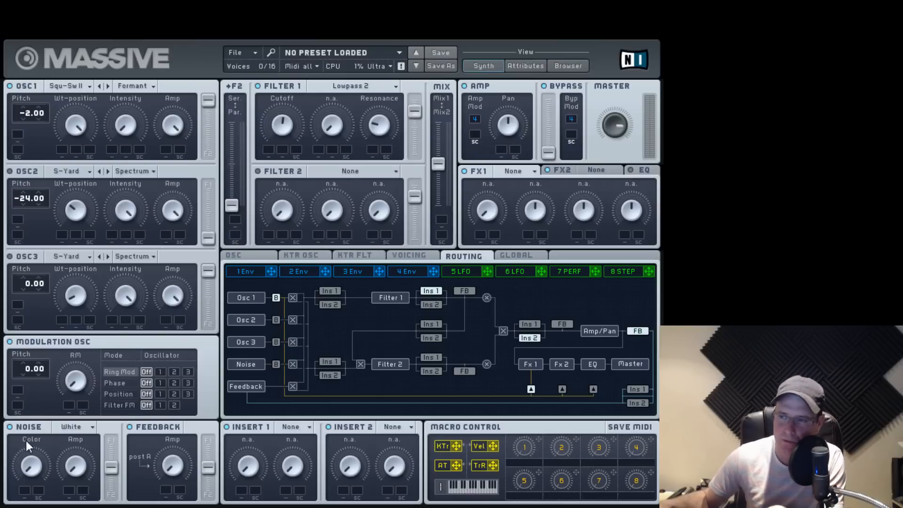
Look through the available noise types and route the Noise section fully to Filter 1
click(80, 427)
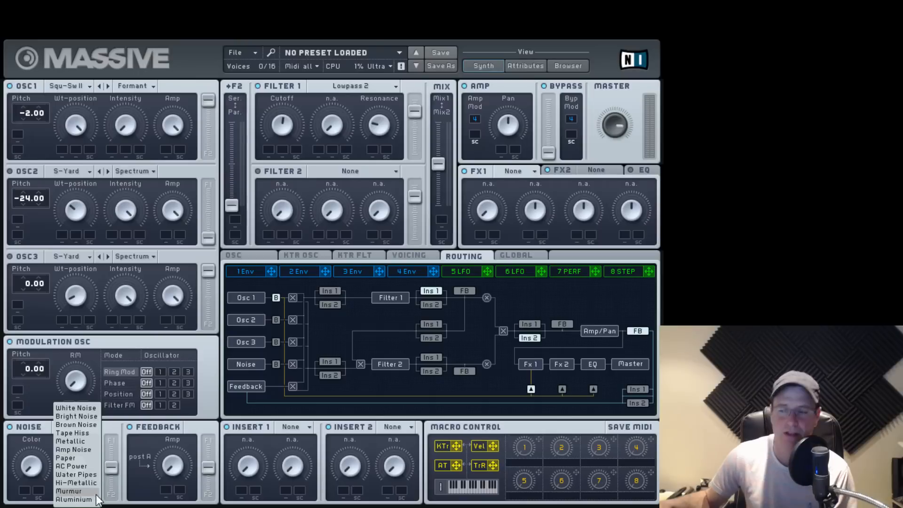
click(35, 445)
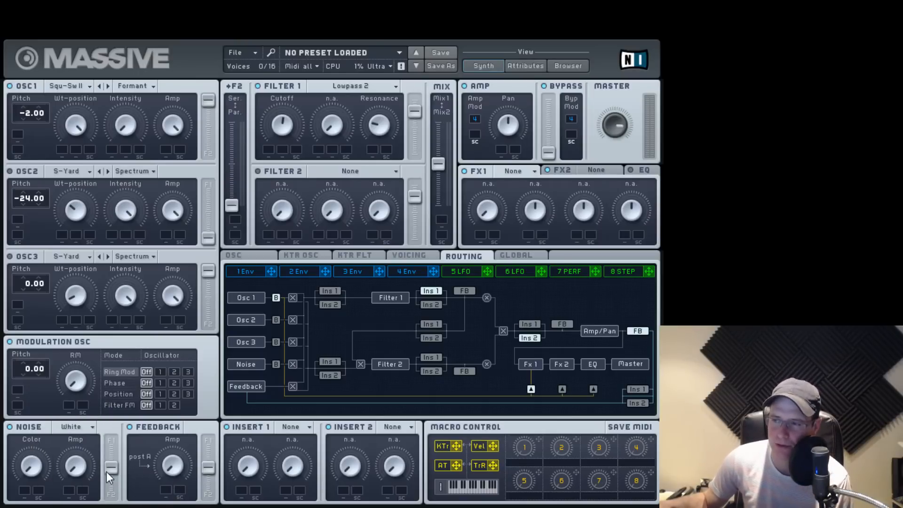
drag(106, 470, 109, 438)
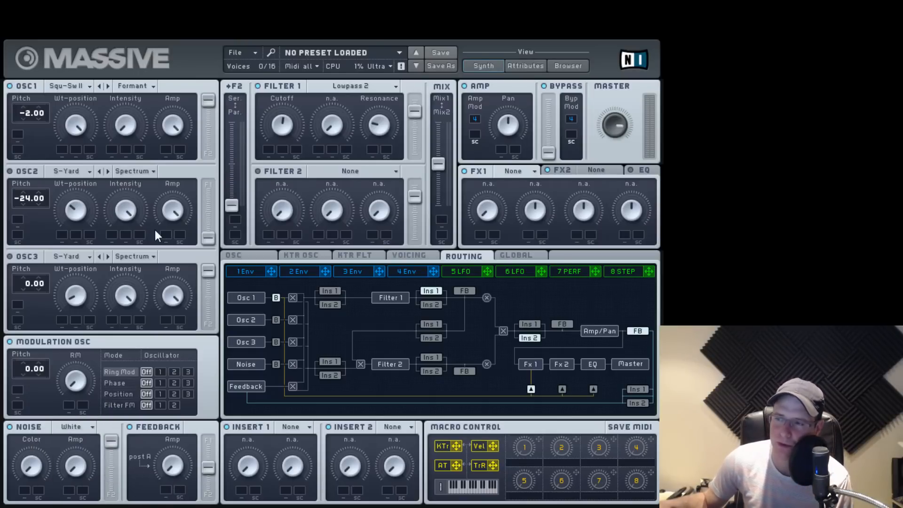
Switch off Filter 1 and OSC1, and sweep the white noise's Color with its Amp fully up
click(258, 86)
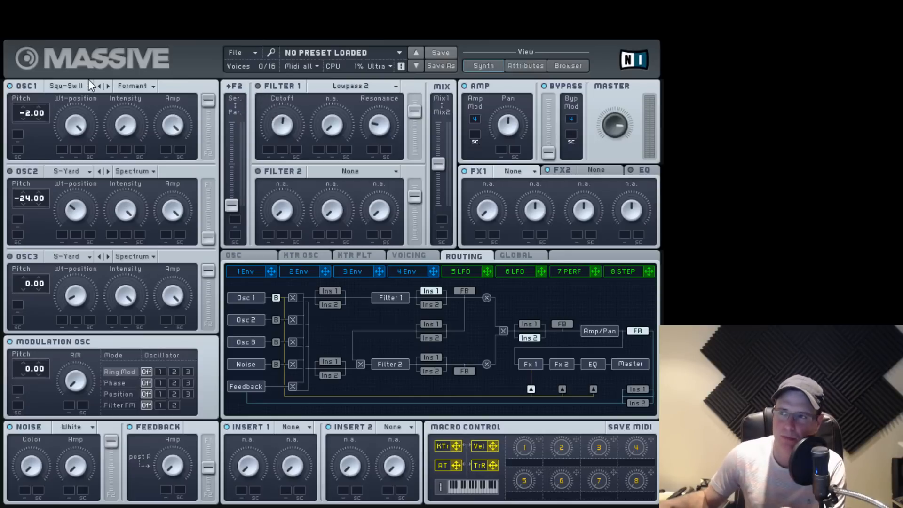
click(10, 85)
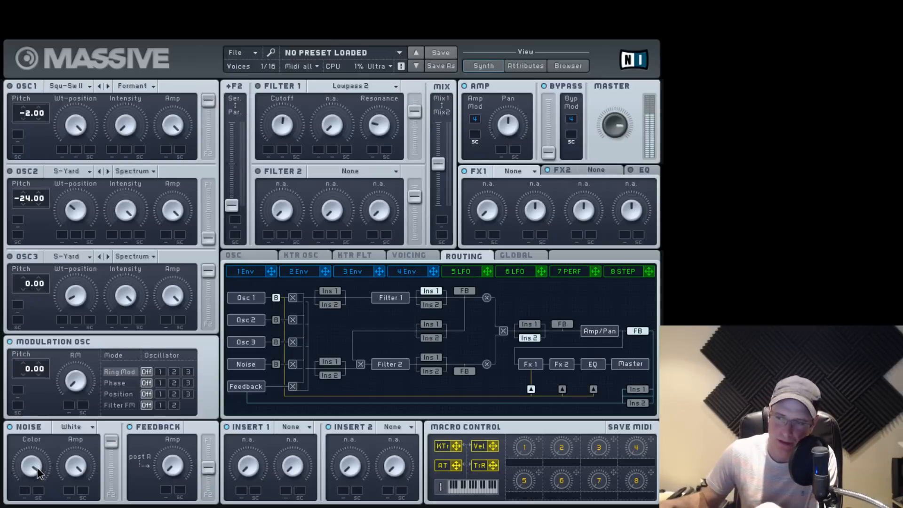
drag(37, 468, 38, 501)
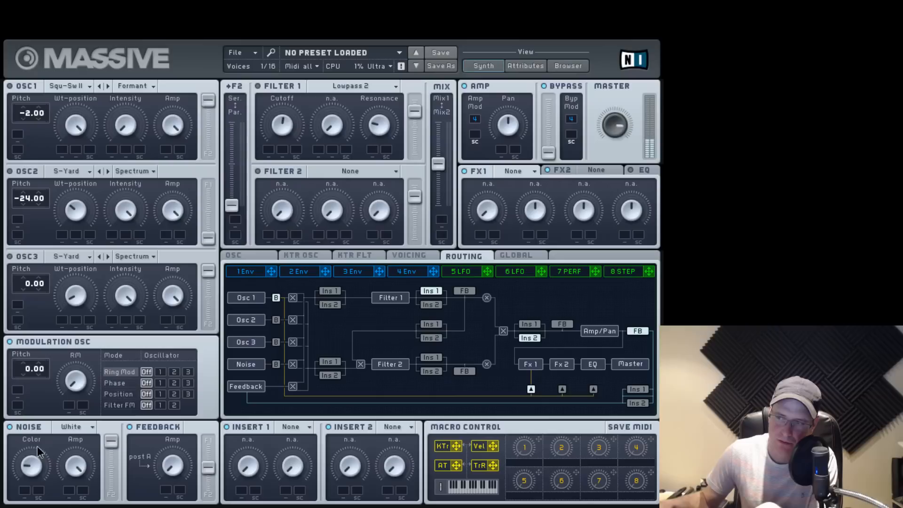
drag(37, 446, 60, 463)
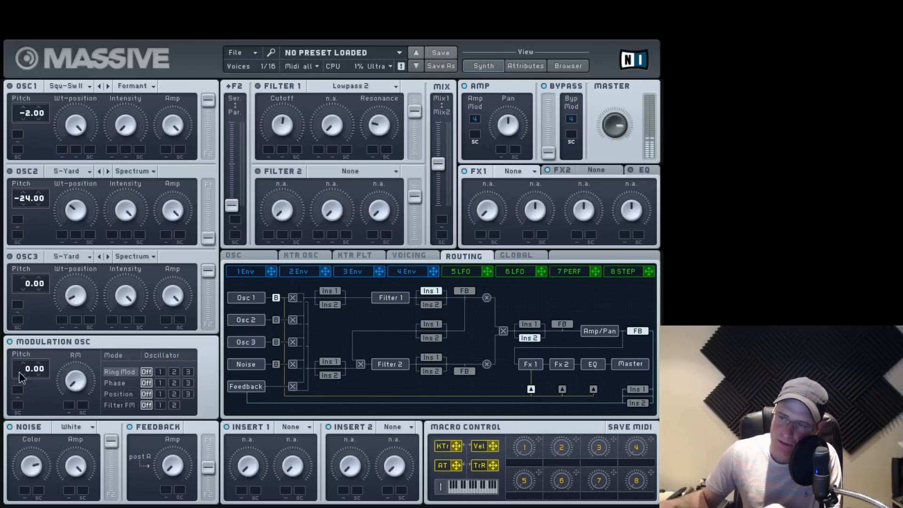
Audition the Bright Noise and Brown Noise types while varying the noise Color
click(89, 426)
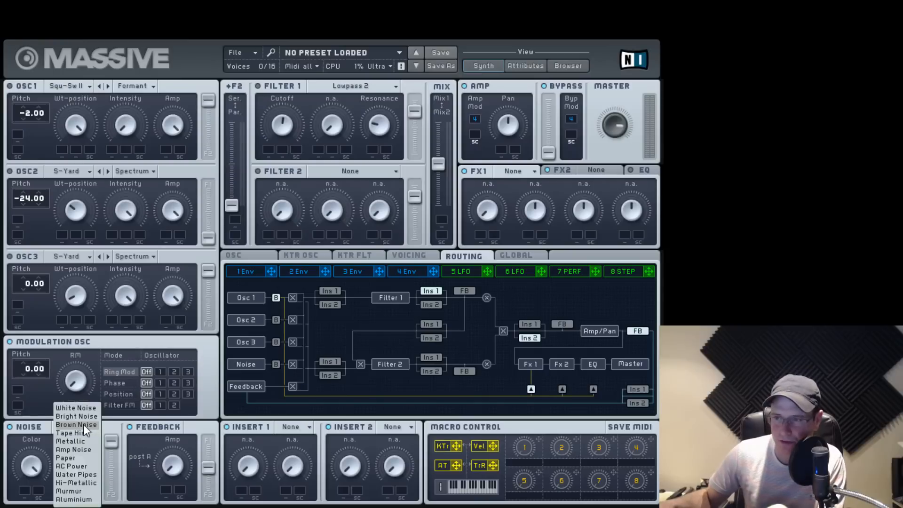
click(84, 416)
drag(35, 464, 35, 489)
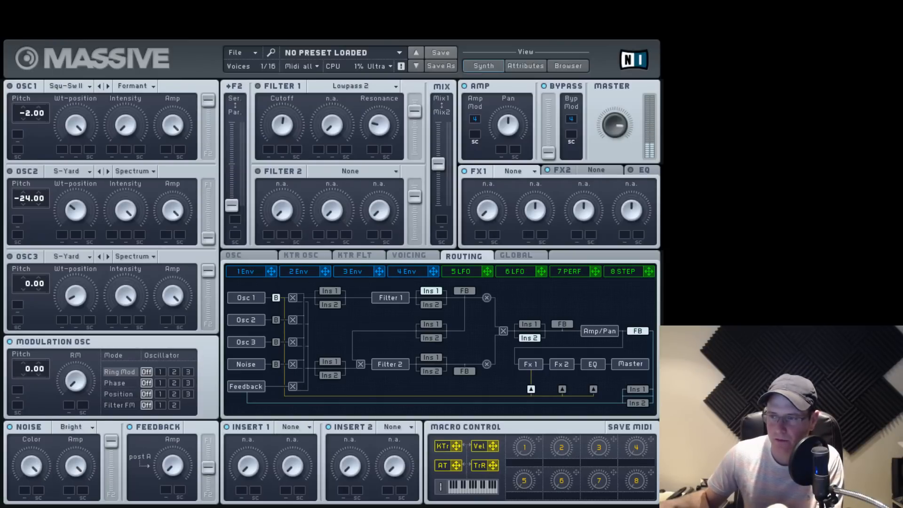
click(77, 428)
click(80, 425)
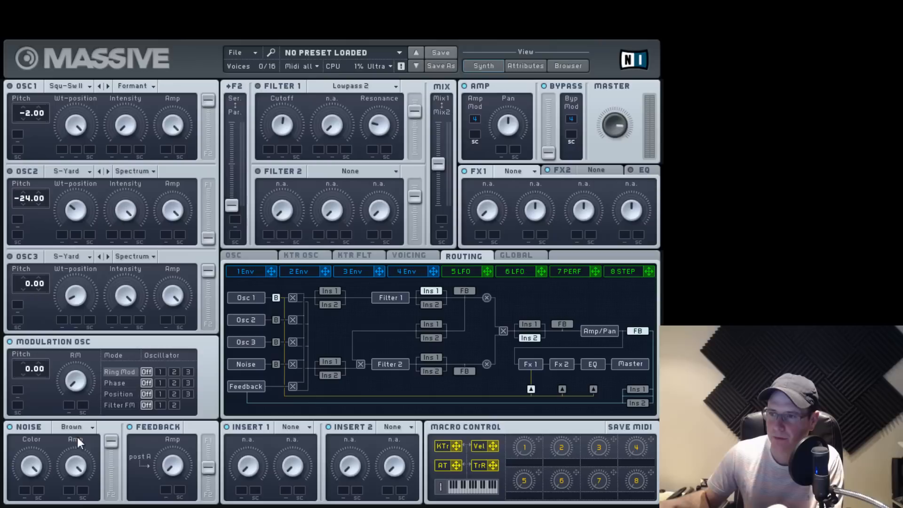
drag(41, 465, 41, 467)
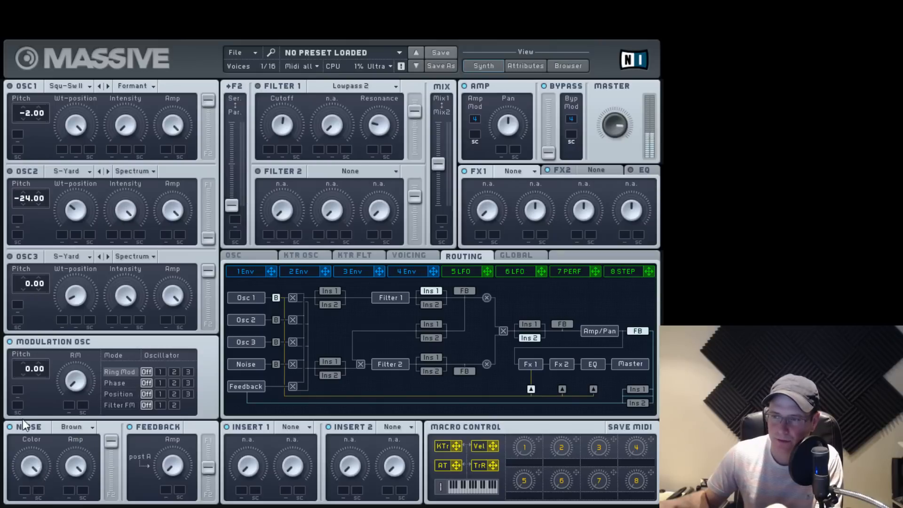
Audition the Tape Hiss and Metallic noise types, sweeping the Color for each
click(77, 427)
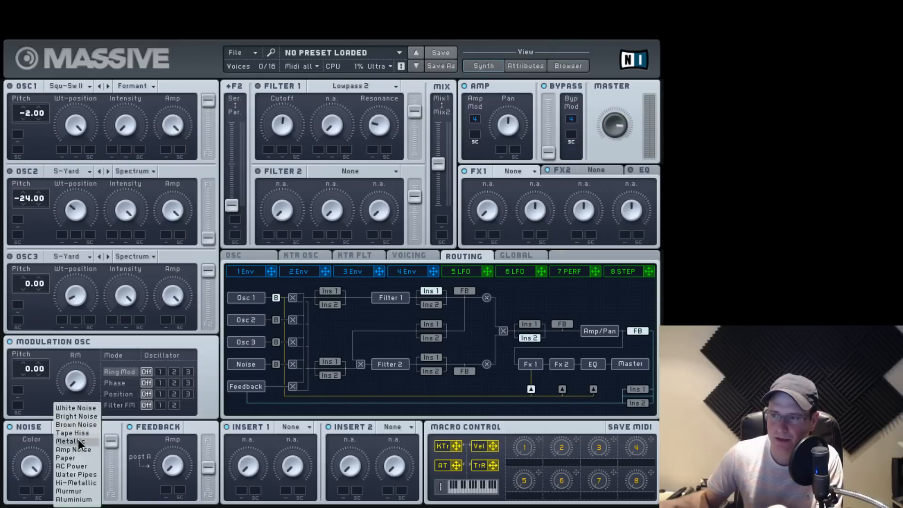
click(78, 439)
click(81, 432)
click(85, 433)
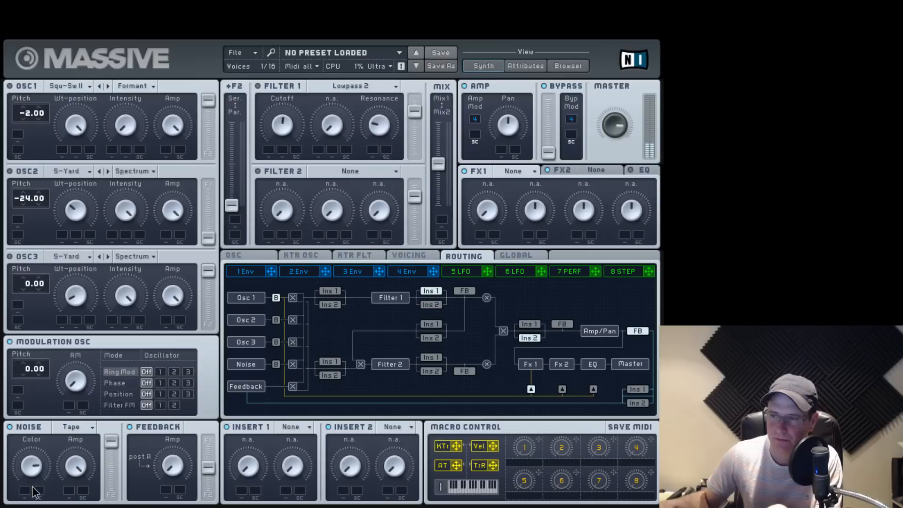
click(64, 428)
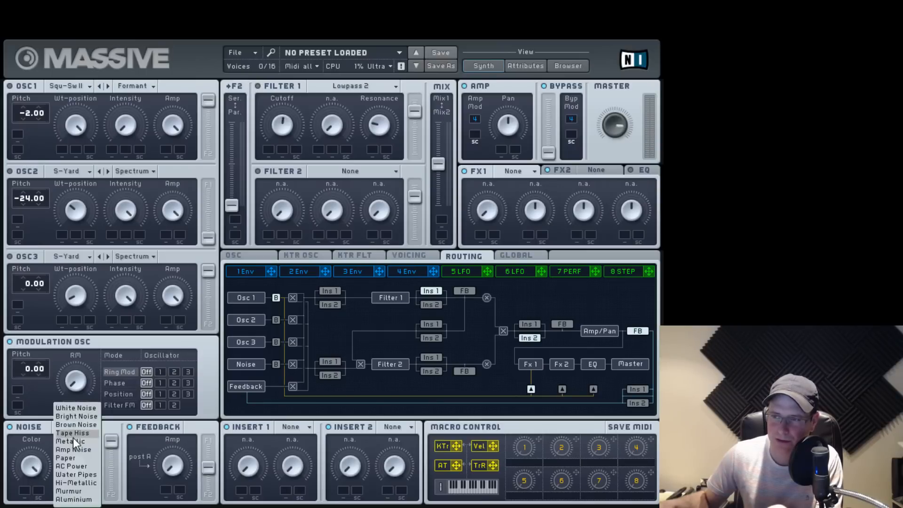
click(71, 439)
drag(32, 483, 34, 506)
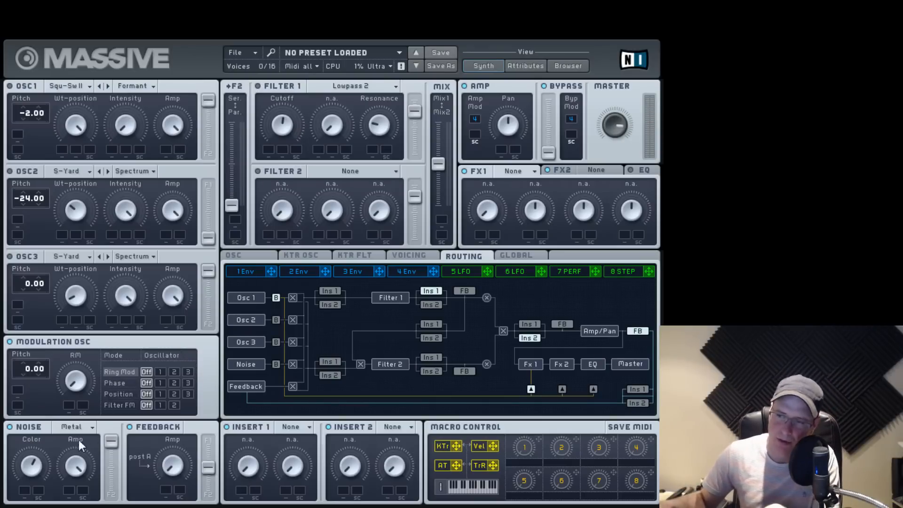
drag(29, 474, 78, 445)
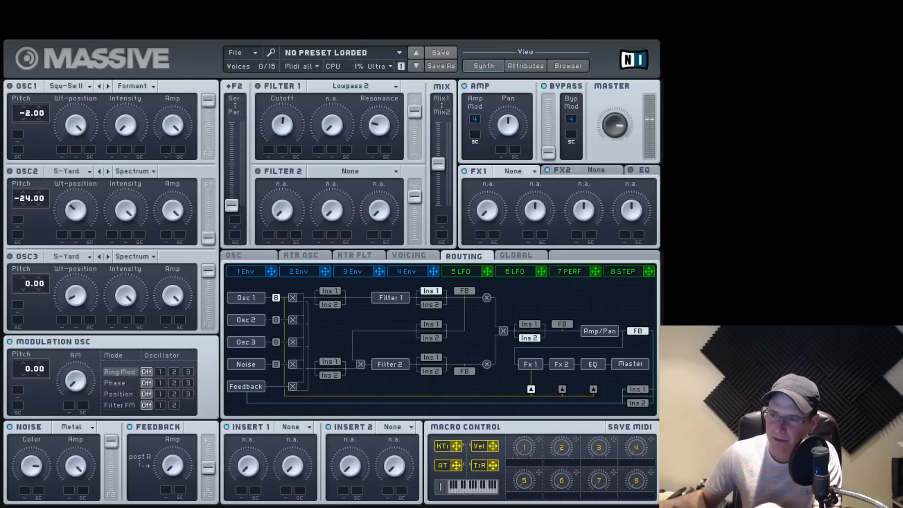
Audition the Amp Noise, Paper and AC Power noise types, varying the noise Color
click(88, 429)
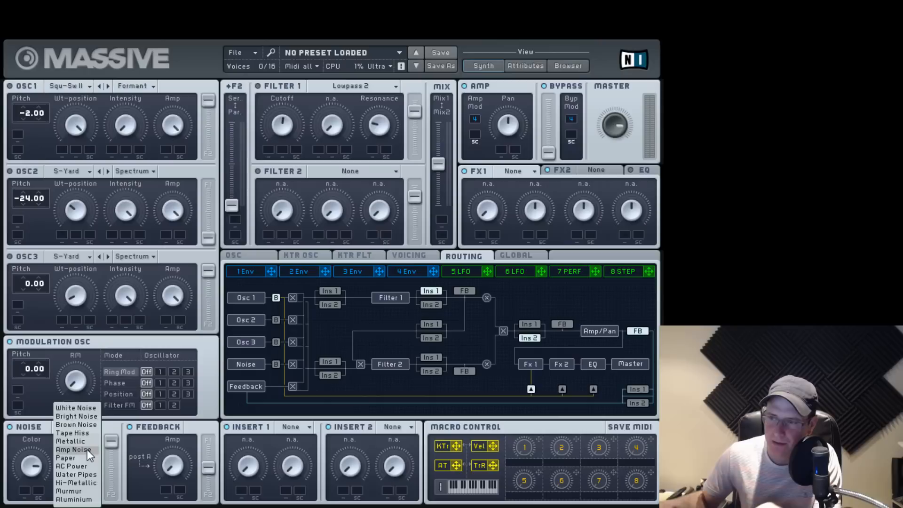
click(85, 450)
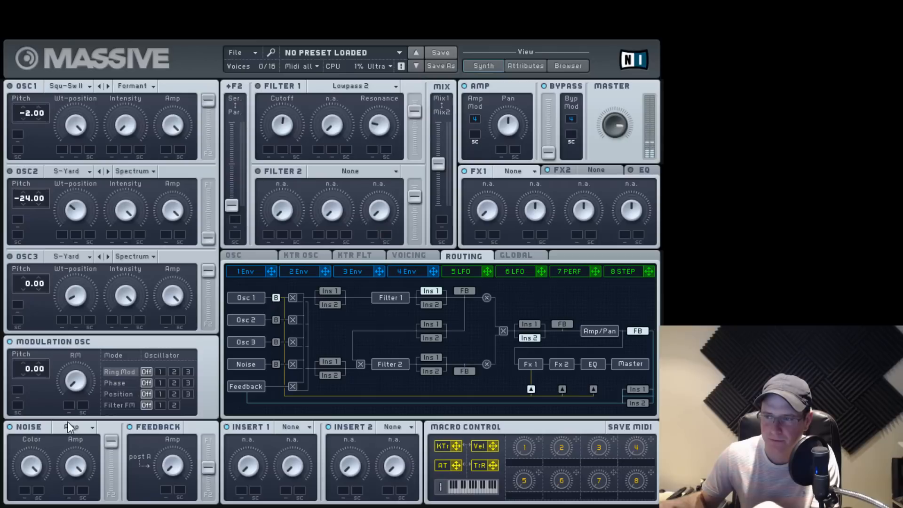
click(83, 427)
click(80, 459)
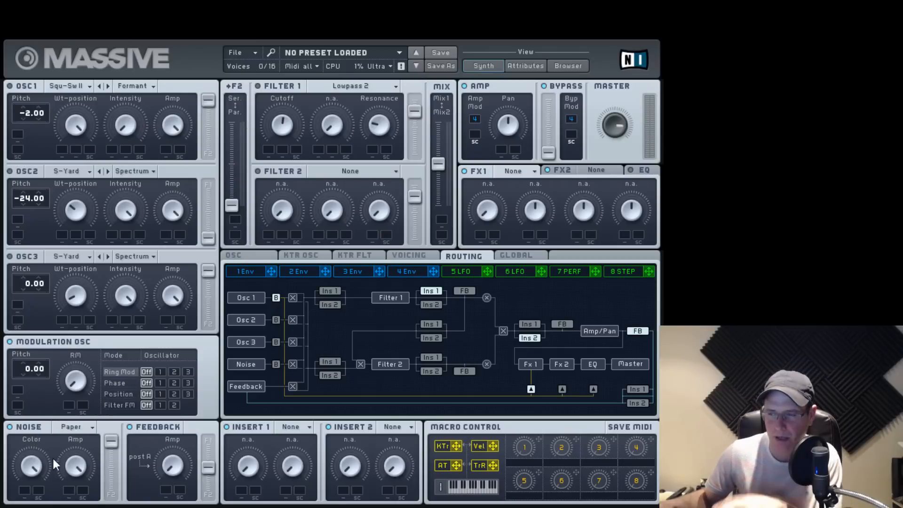
drag(36, 465, 36, 489)
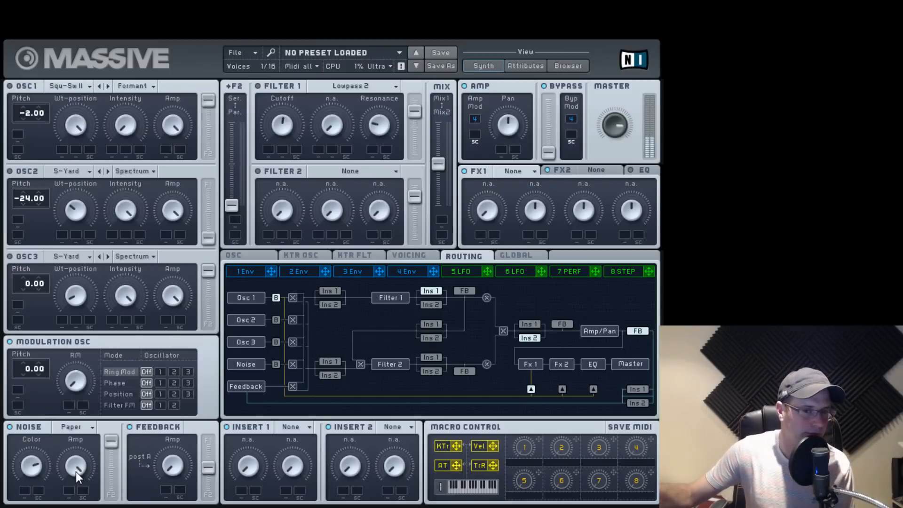
click(92, 425)
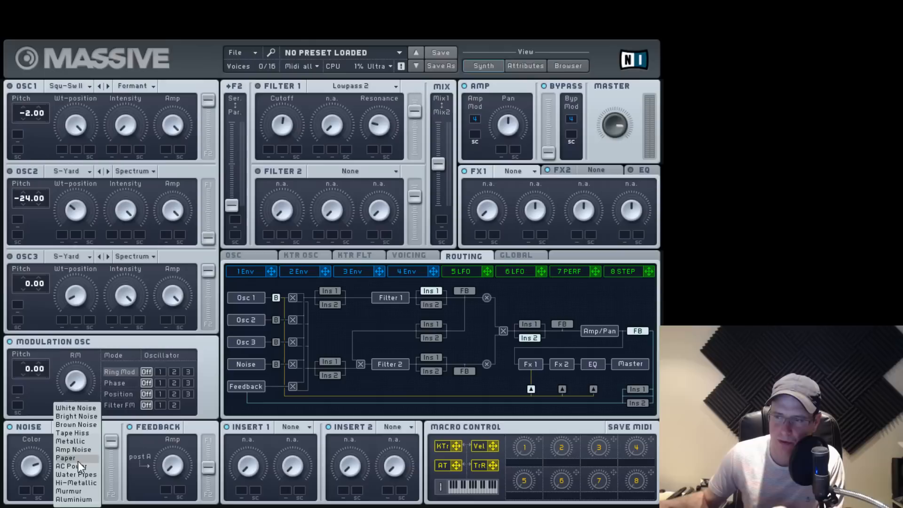
click(78, 460)
click(84, 434)
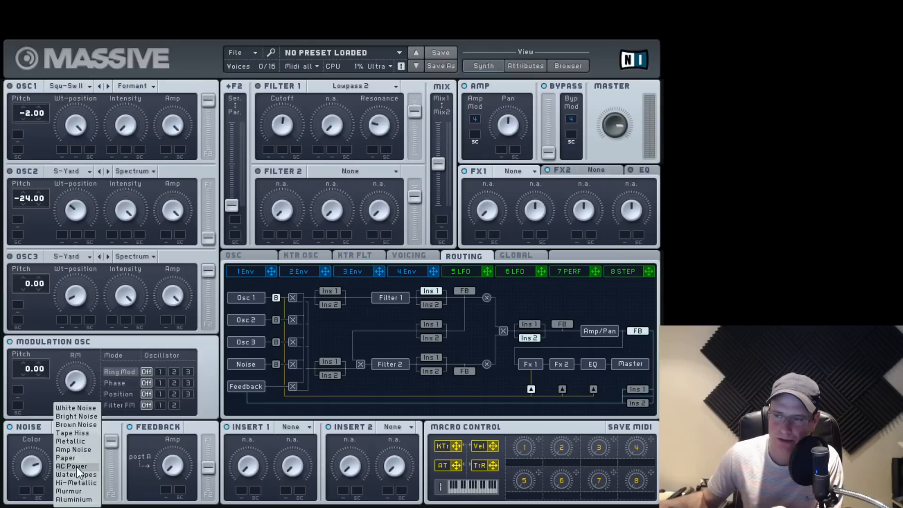
click(77, 467)
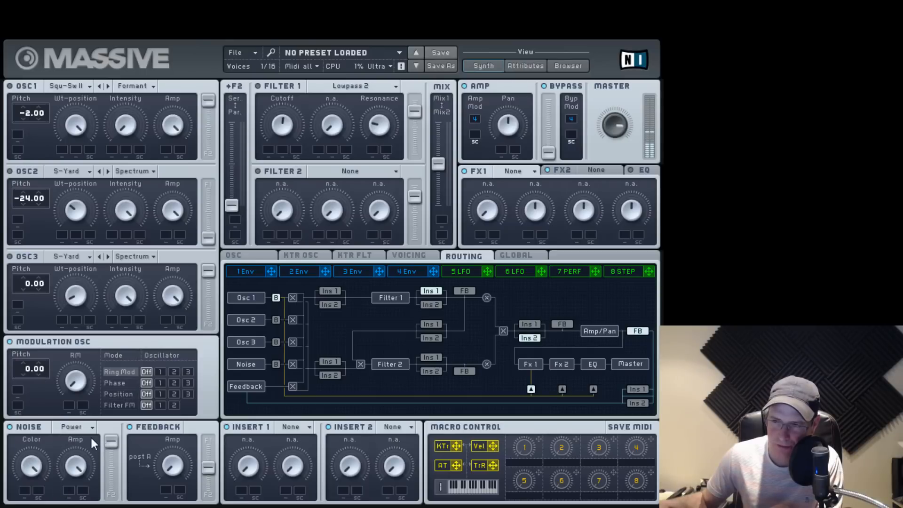
Load the Water Pipes noise type, sweep its Color and leave it at maximum
click(73, 427)
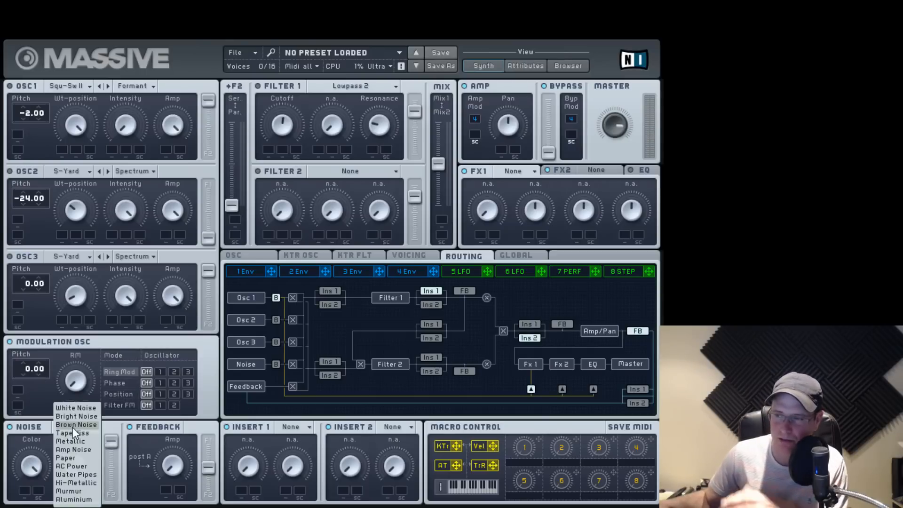
click(81, 472)
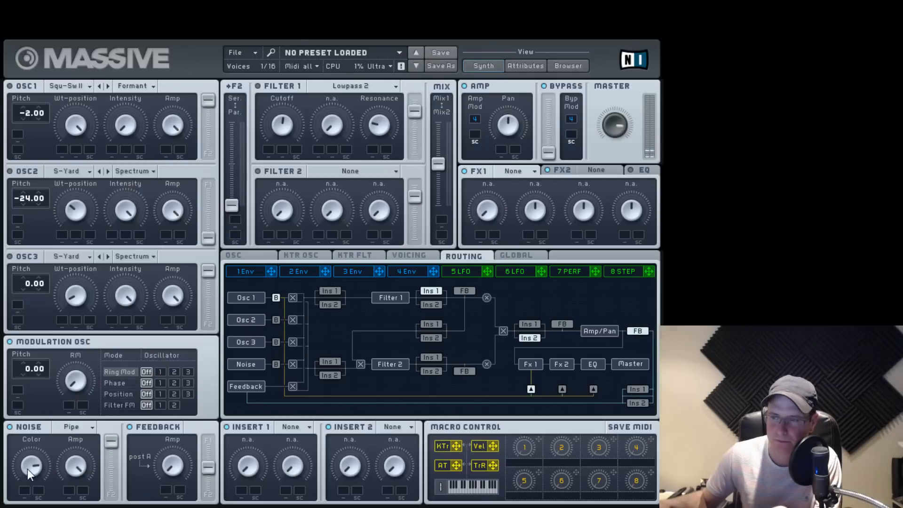
drag(27, 469, 32, 507)
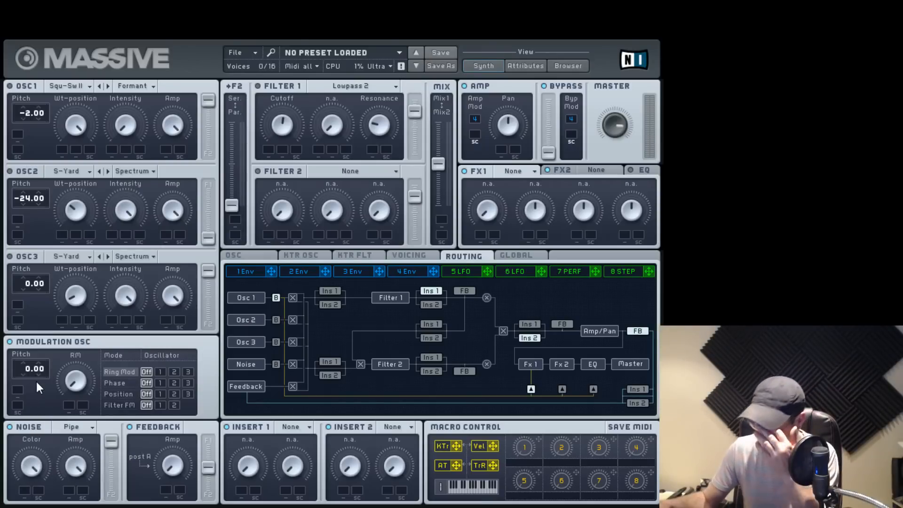
Audition the AC Power, Hi-Metallic and Murmur noise types, varying the Color for the last two
click(80, 426)
click(81, 469)
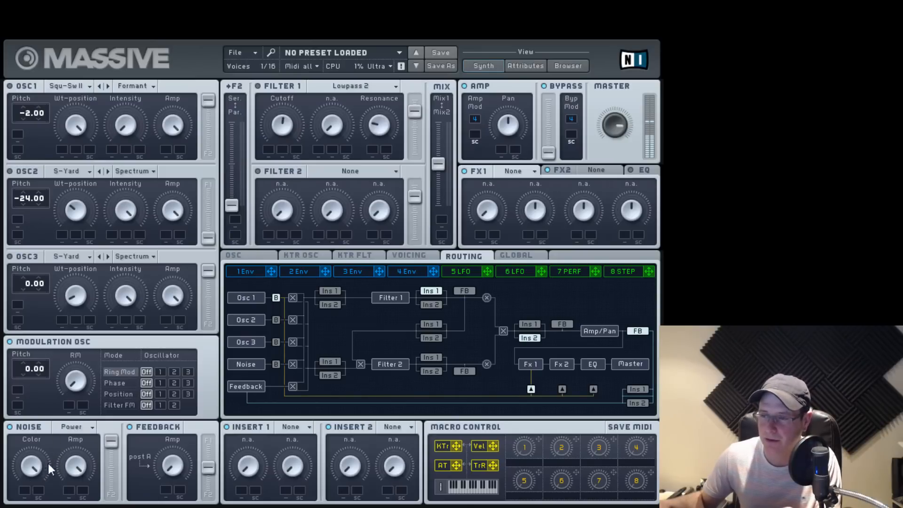
click(88, 426)
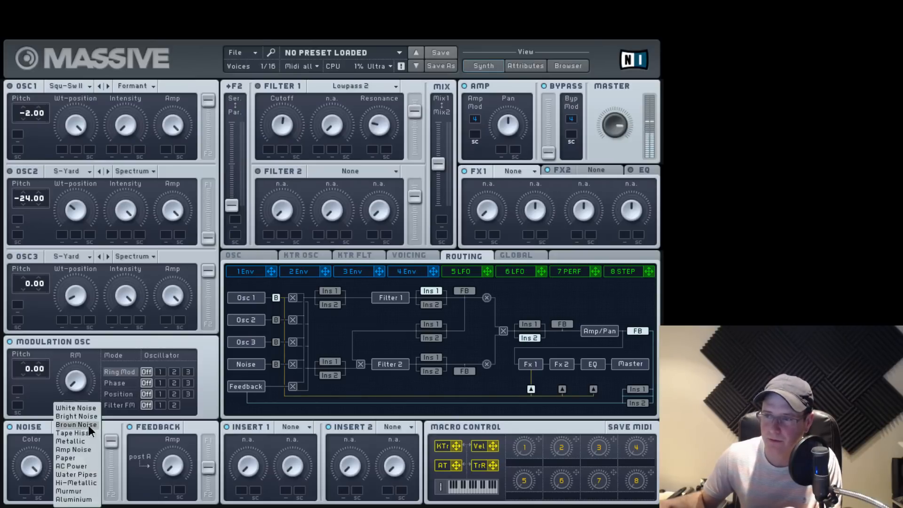
click(77, 482)
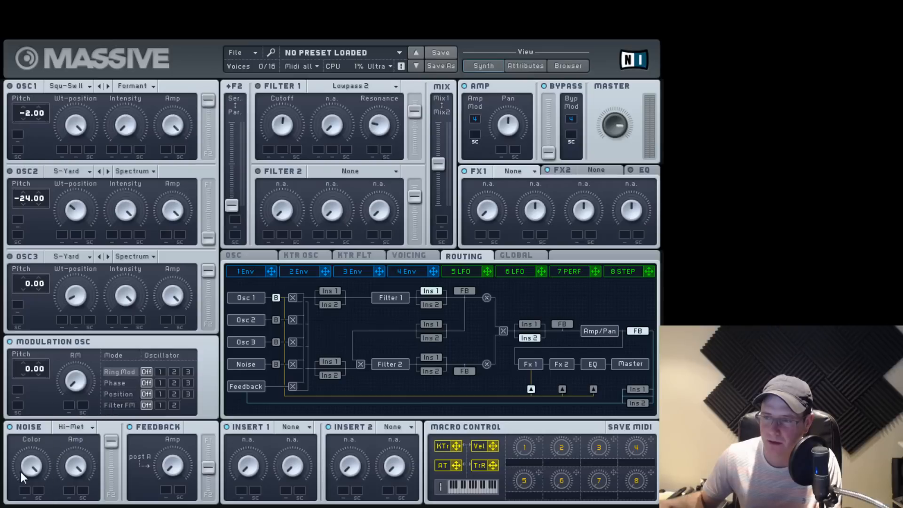
drag(32, 464, 32, 472)
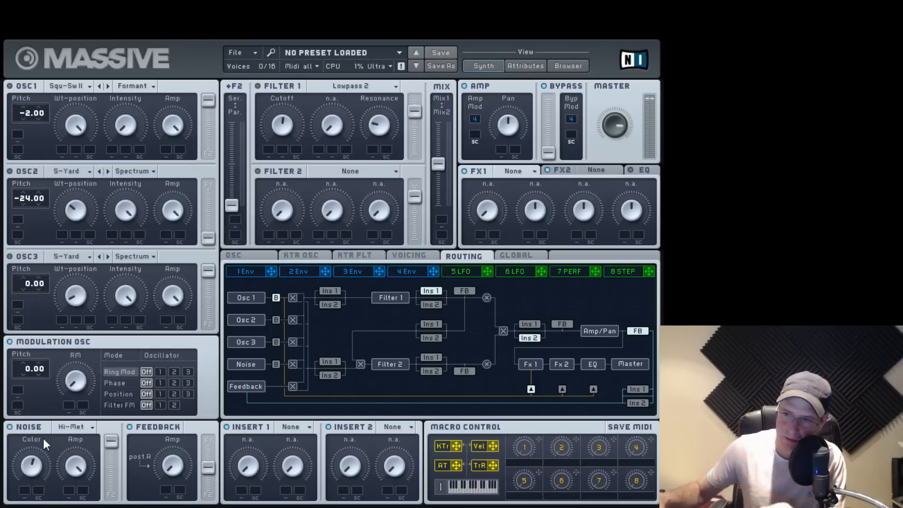
click(79, 426)
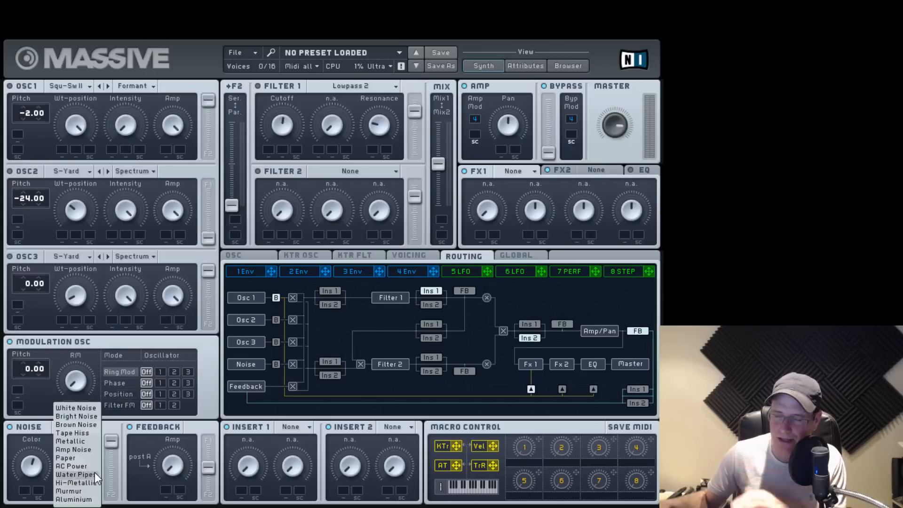
click(79, 491)
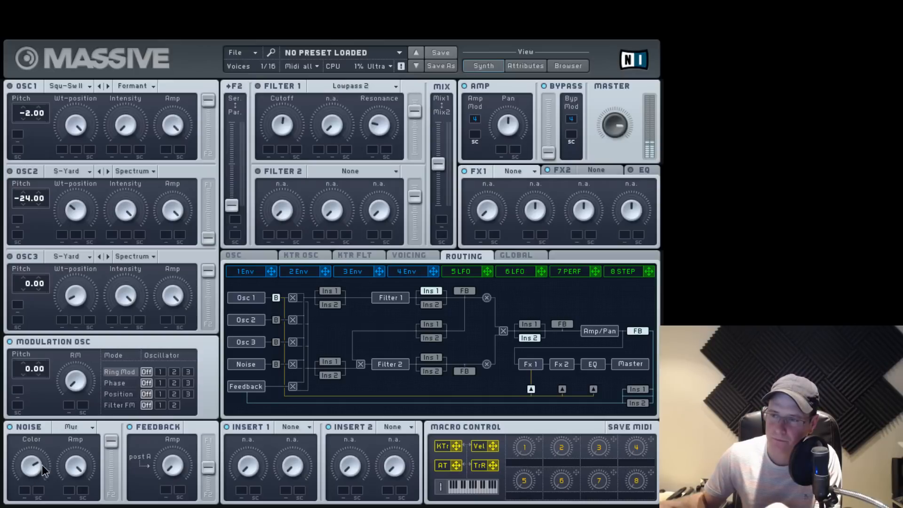
drag(42, 464, 43, 507)
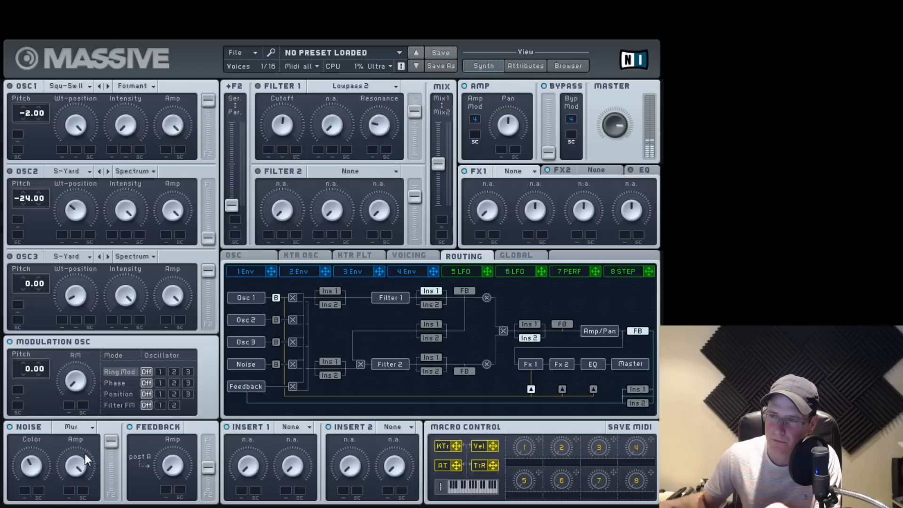
Load the Aluminium noise type, sweep its Color from maximum to minimum, and lower the noise Amp slightly
click(92, 428)
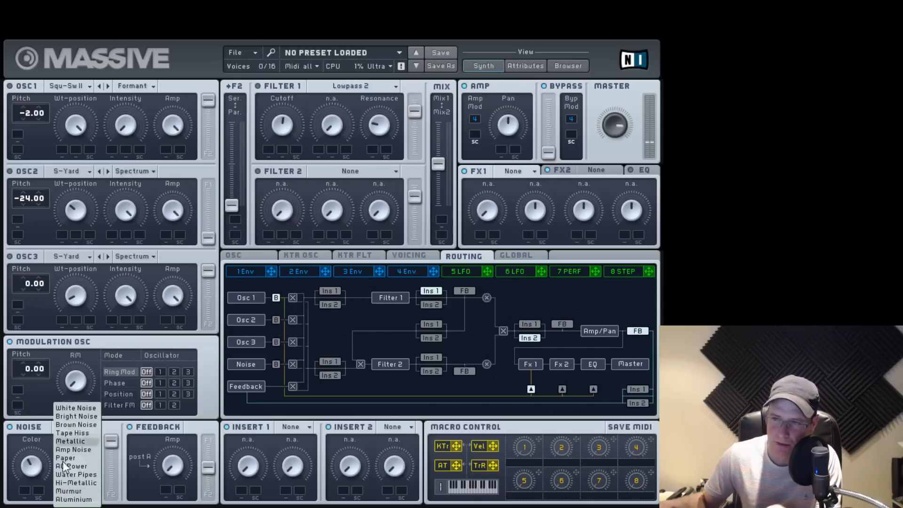
click(90, 501)
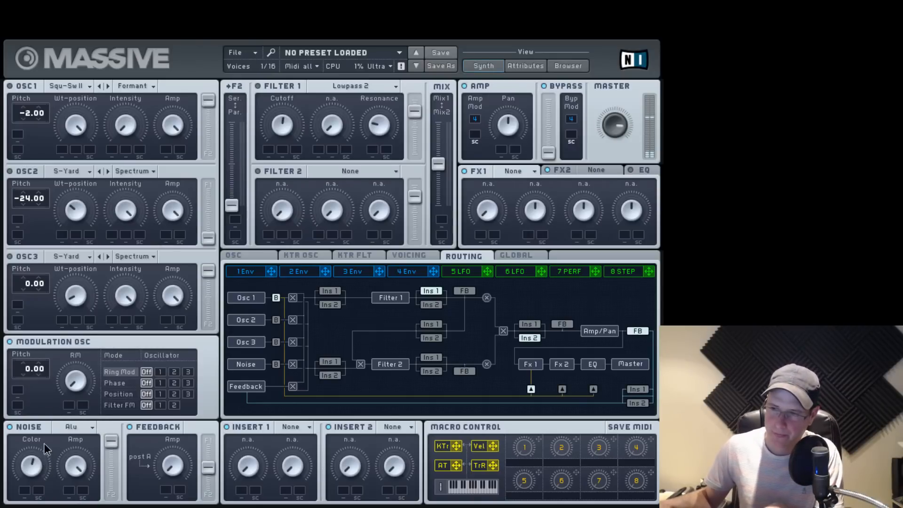
drag(44, 445, 67, 354)
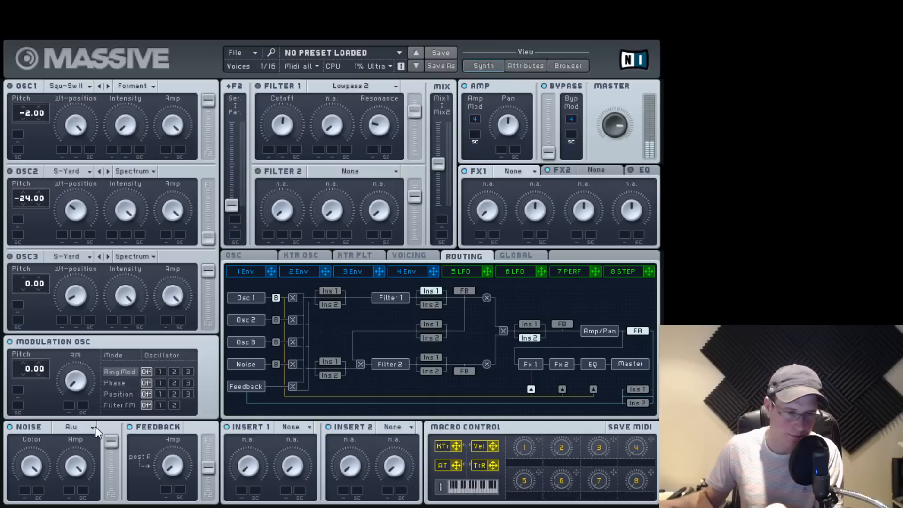
drag(39, 465, 37, 504)
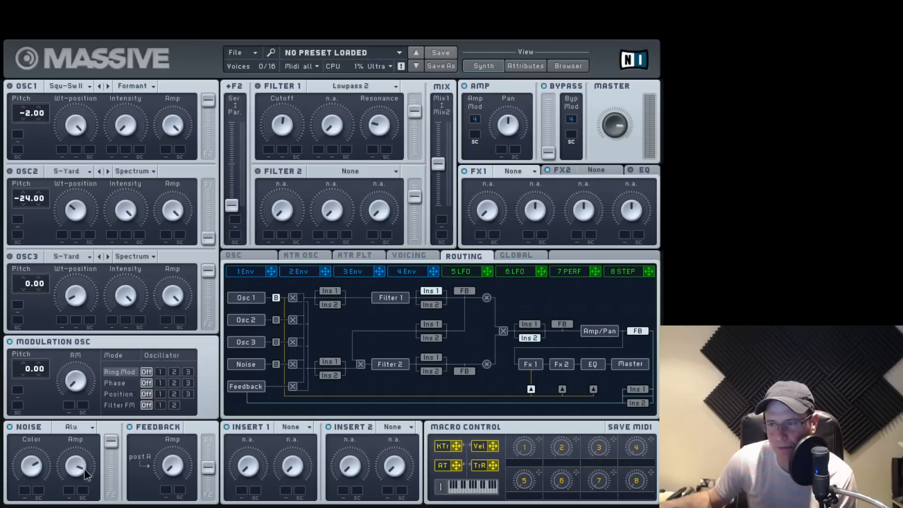
drag(86, 475, 70, 502)
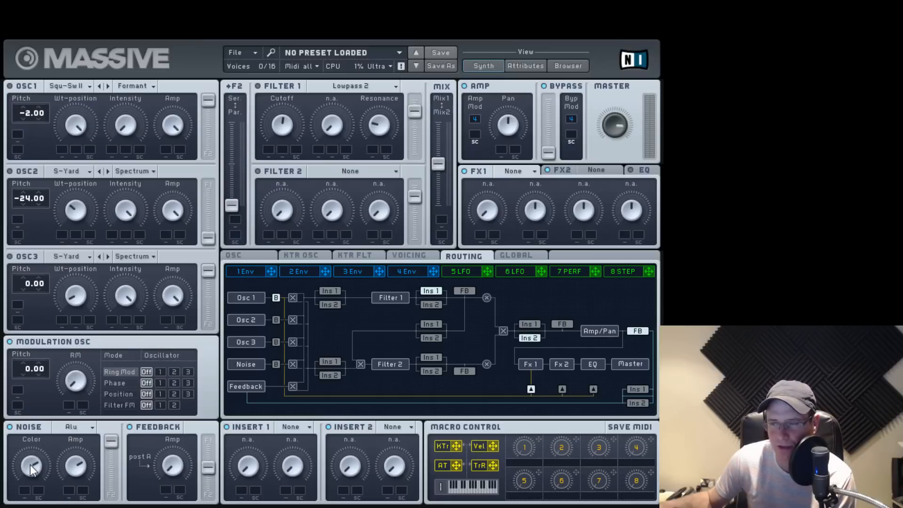
drag(31, 465, 31, 475)
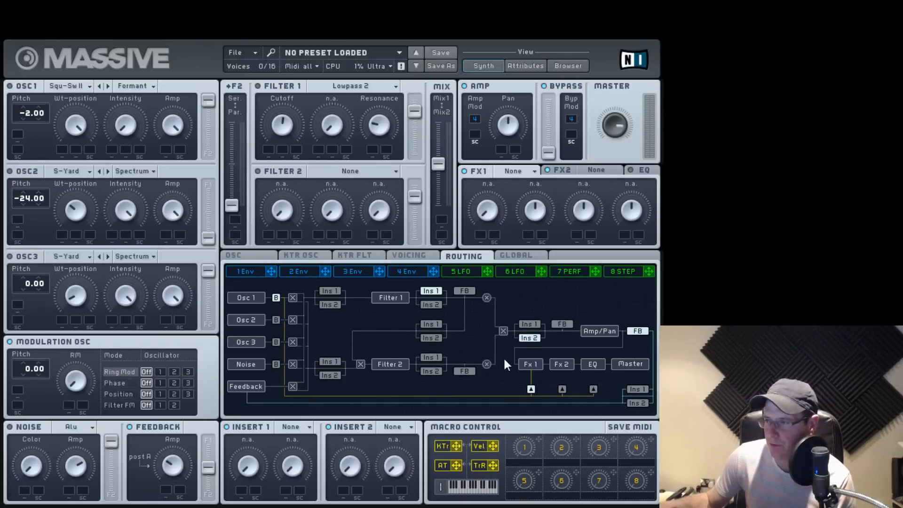
Tap the feedback after Filter 2, send it fully to Filter 1 with Cutoff at maximum, and try different Feedback Amp levels
click(465, 371)
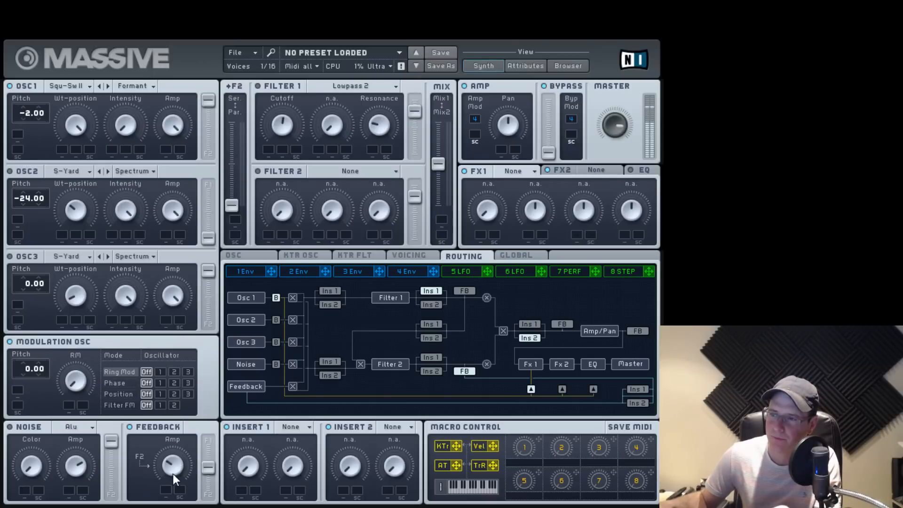
drag(213, 475, 200, 421)
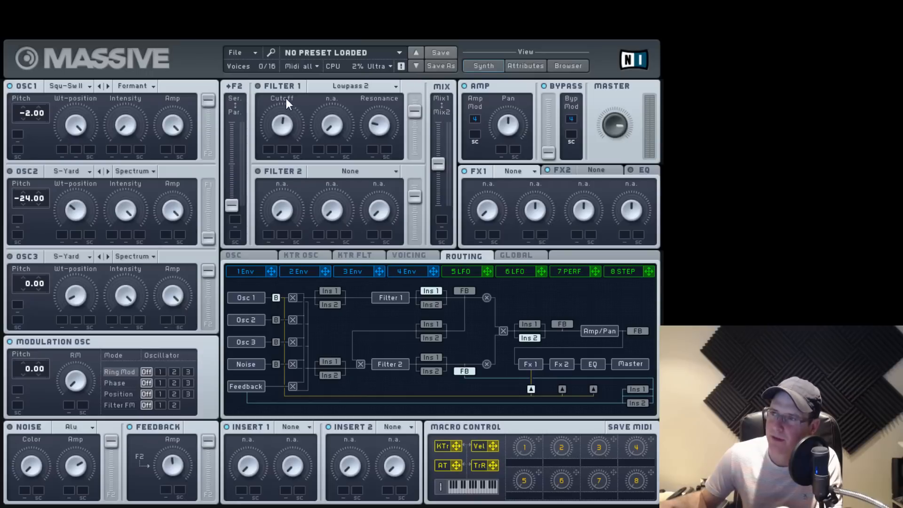
drag(279, 123, 293, 70)
drag(171, 464, 168, 415)
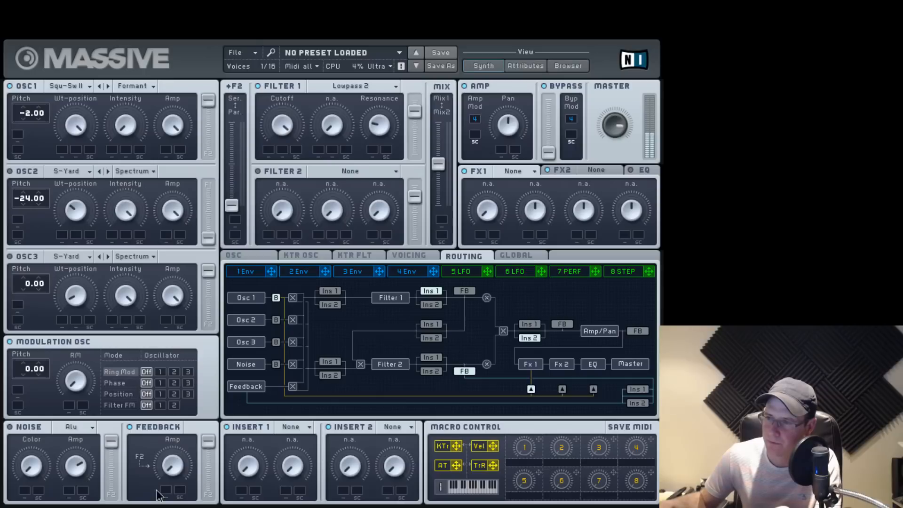
drag(182, 466, 184, 484)
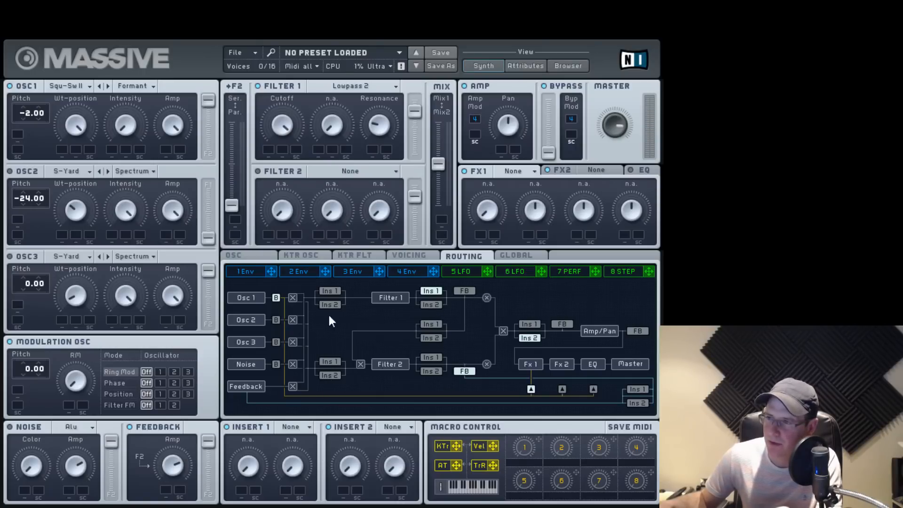
Tap the feedback ahead of Amp/Pan, audition its level with OSC1 Pitch at 0.00, and switch the Feedback off
click(557, 325)
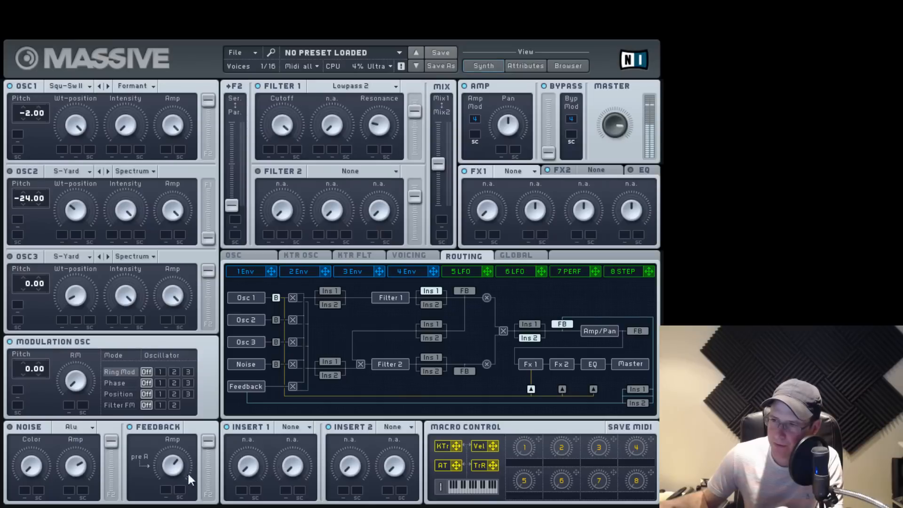
drag(178, 442, 179, 434)
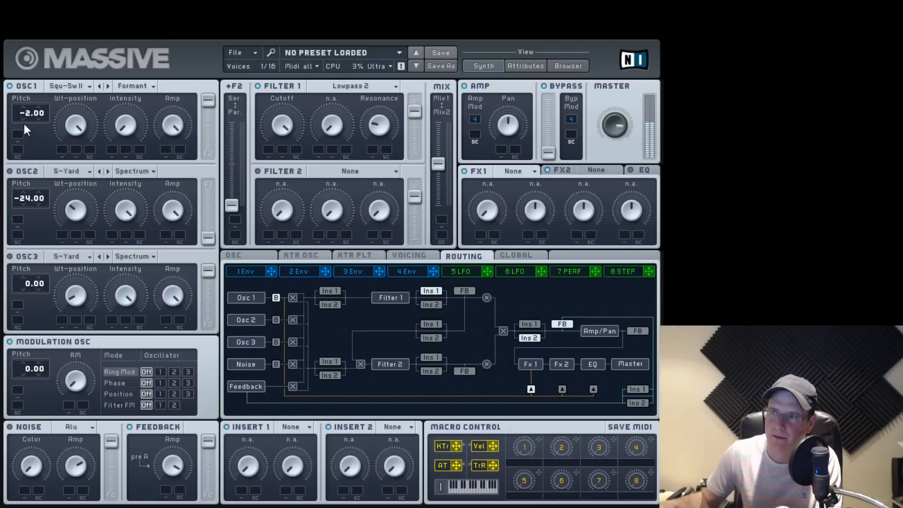
drag(25, 120, 21, 111)
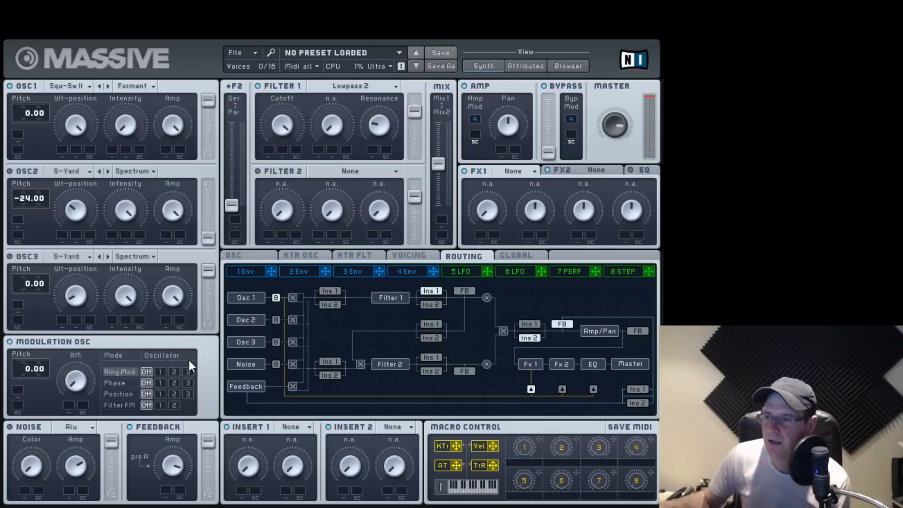
click(130, 427)
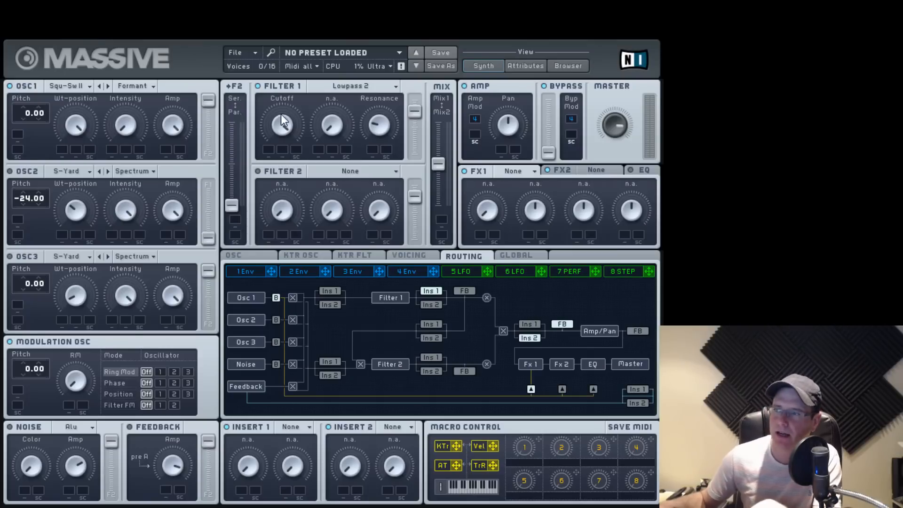
Compare the Lowpass 4 and Lowpass 2 types in Filter 1 by alternating between them with the Cutoff lowered
click(355, 89)
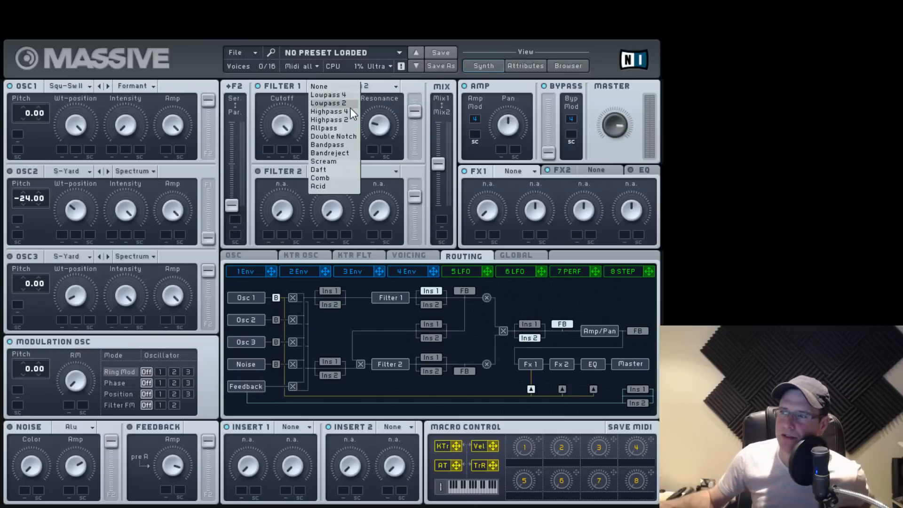
click(348, 97)
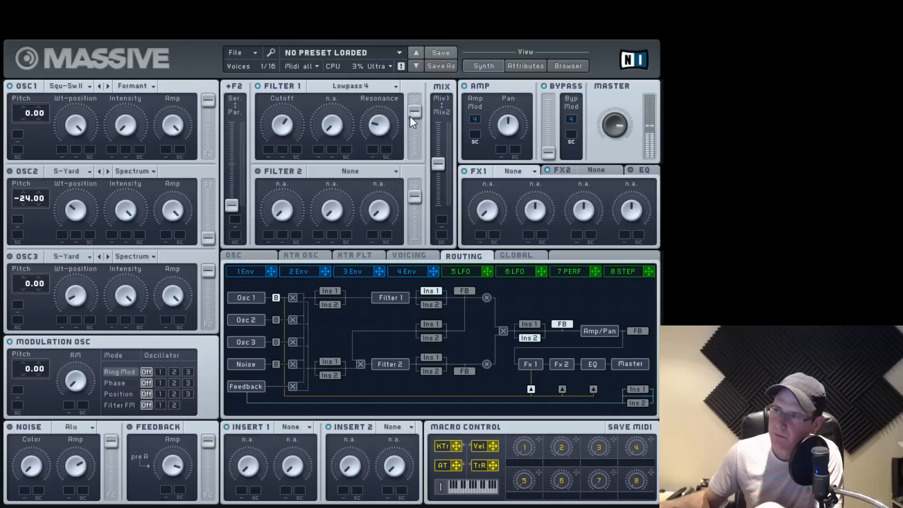
click(387, 86)
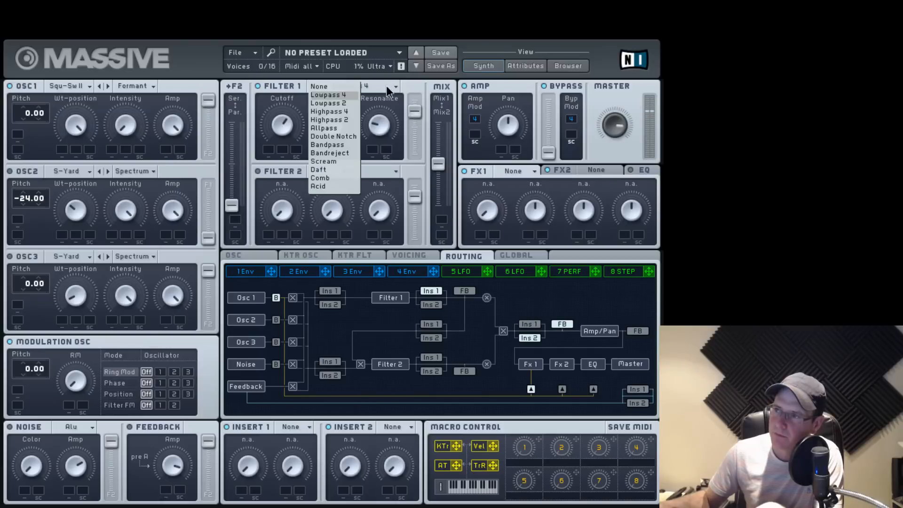
click(342, 104)
click(363, 87)
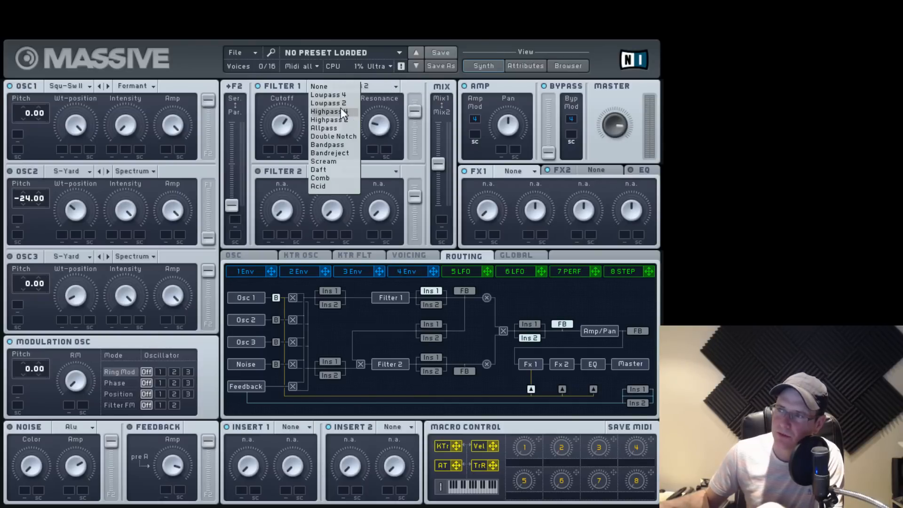
click(346, 96)
click(355, 90)
click(337, 106)
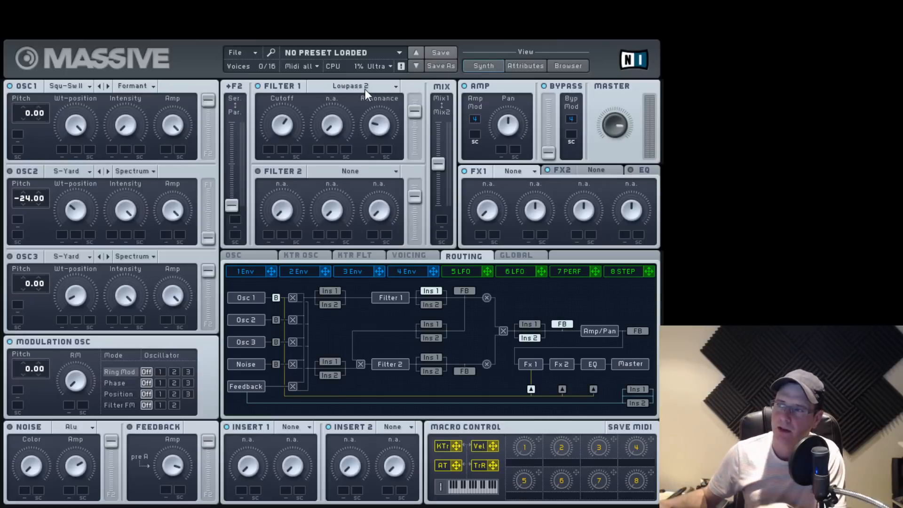
click(364, 89)
click(350, 101)
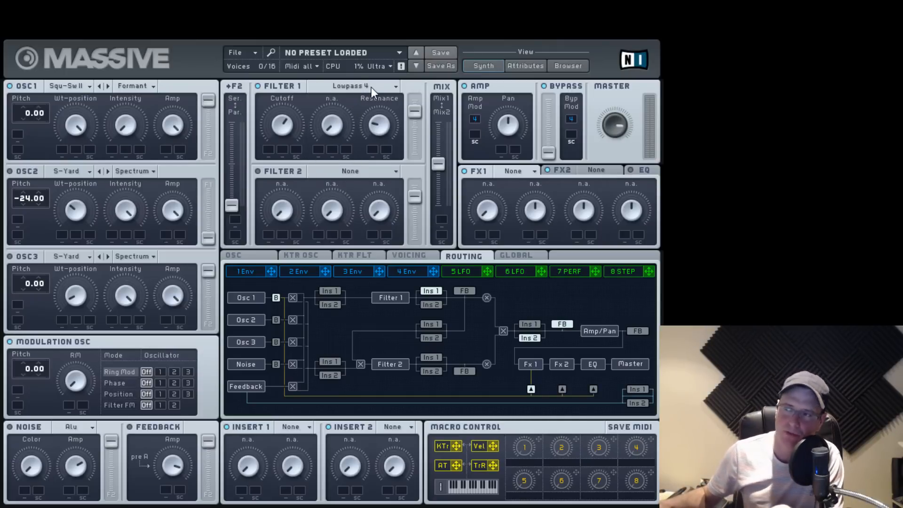
click(371, 87)
click(346, 104)
Load the Allpass type in Filter 1 and sweep its Cutoff up to maximum
click(383, 89)
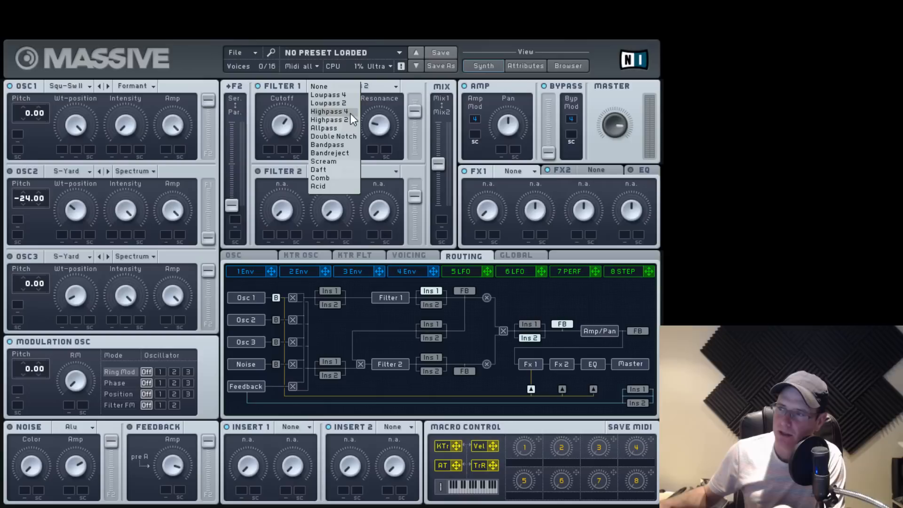
click(333, 127)
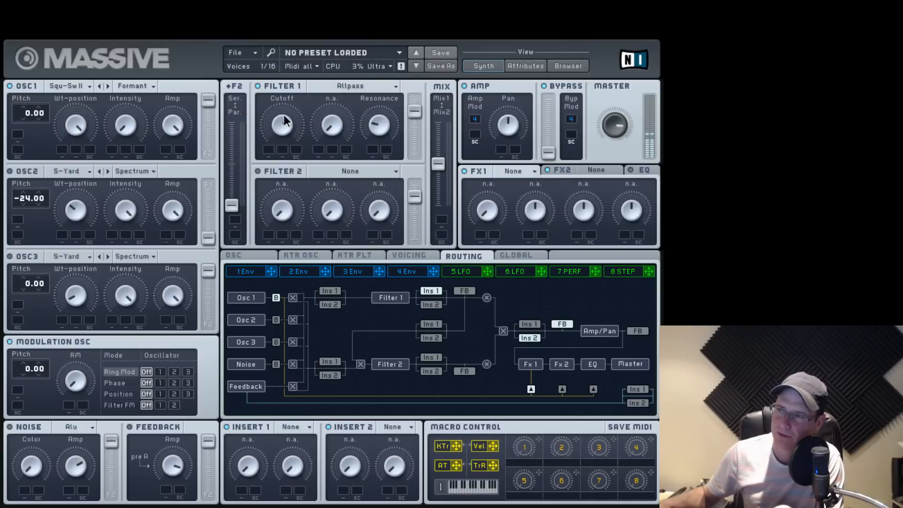
drag(284, 115, 306, 36)
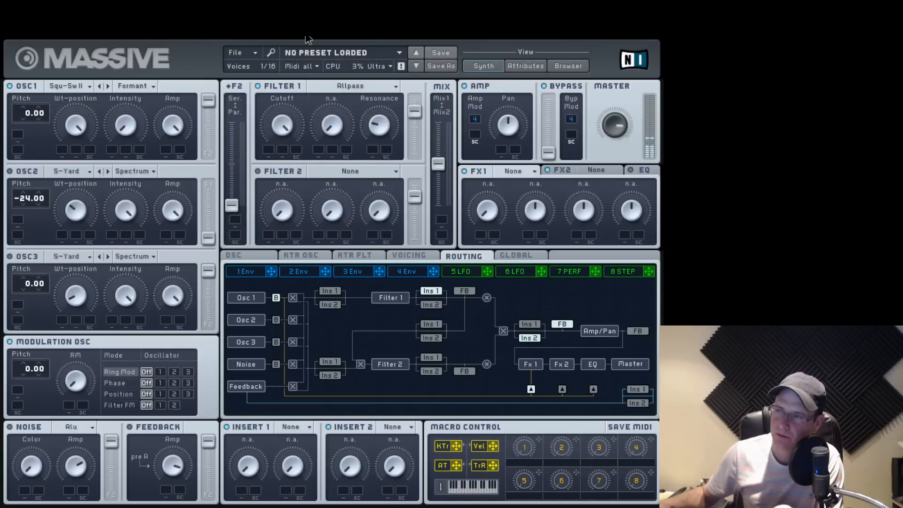
Set the filters fully to series, Filter 1's output to maximum and the mix fully to Mix1, sweeping the Cutoff to audition
drag(238, 210, 236, 123)
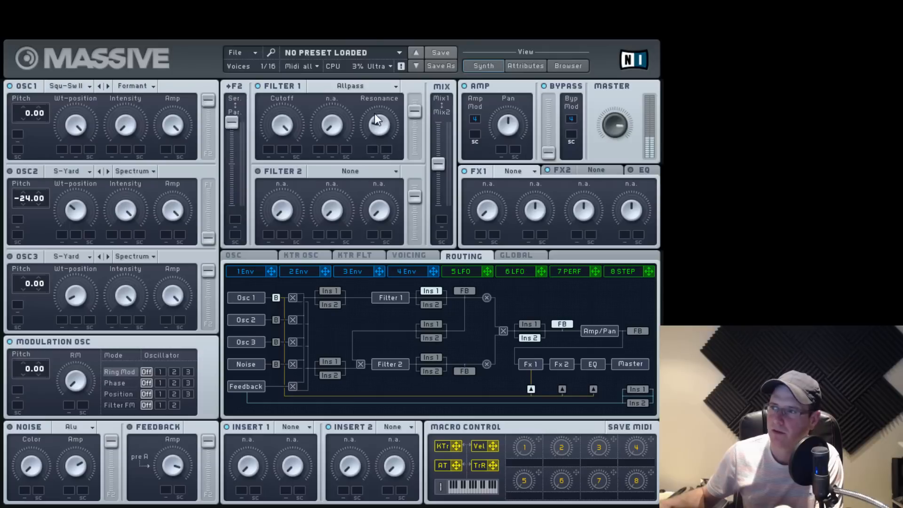
drag(414, 114, 415, 101)
drag(437, 147, 438, 123)
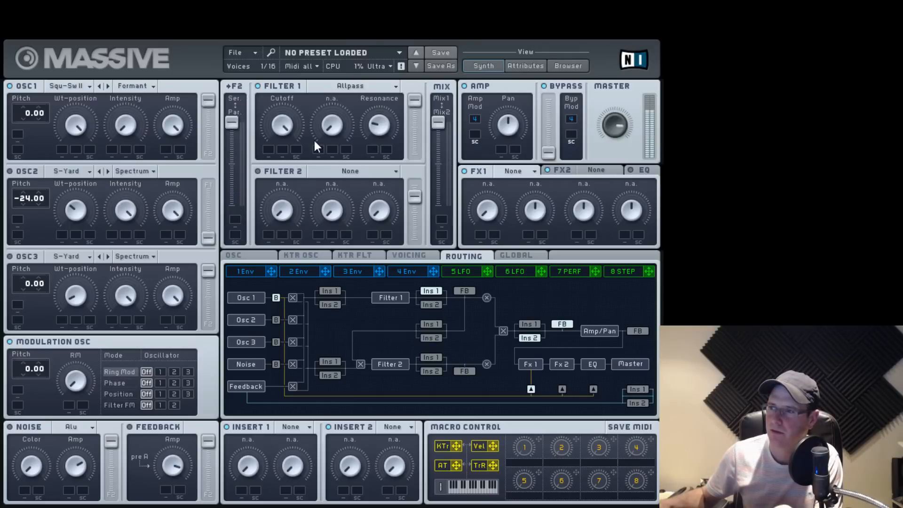
drag(282, 161, 277, 37)
Load the Double Notch type in Filter 1 and sweep its Cutoff, leaving it around the middle
click(366, 87)
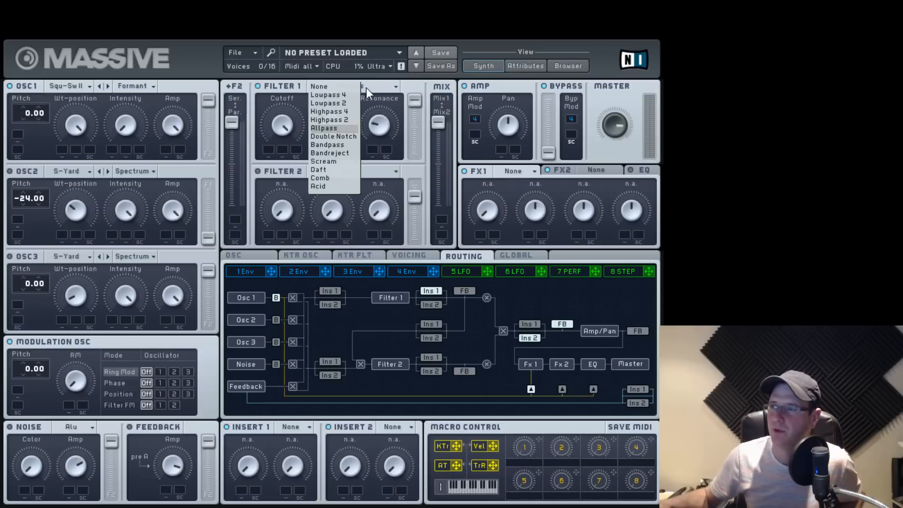
click(341, 137)
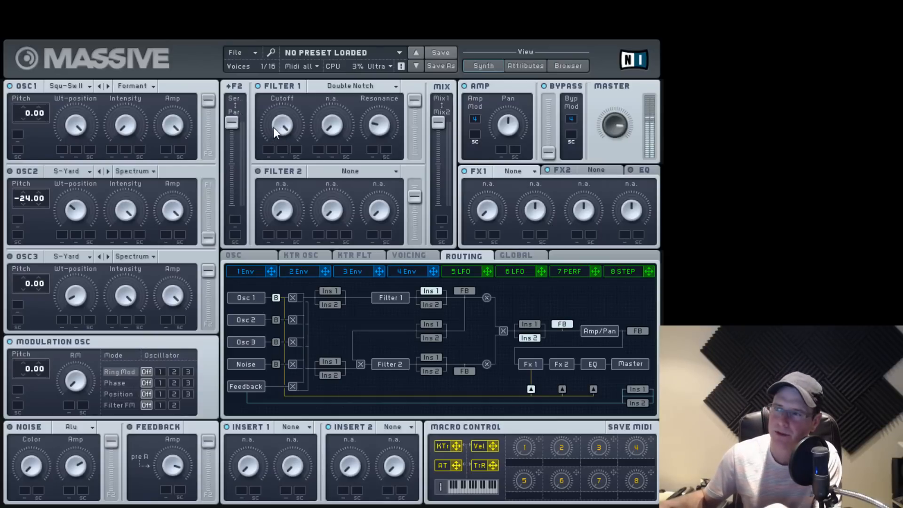
drag(273, 127, 287, 157)
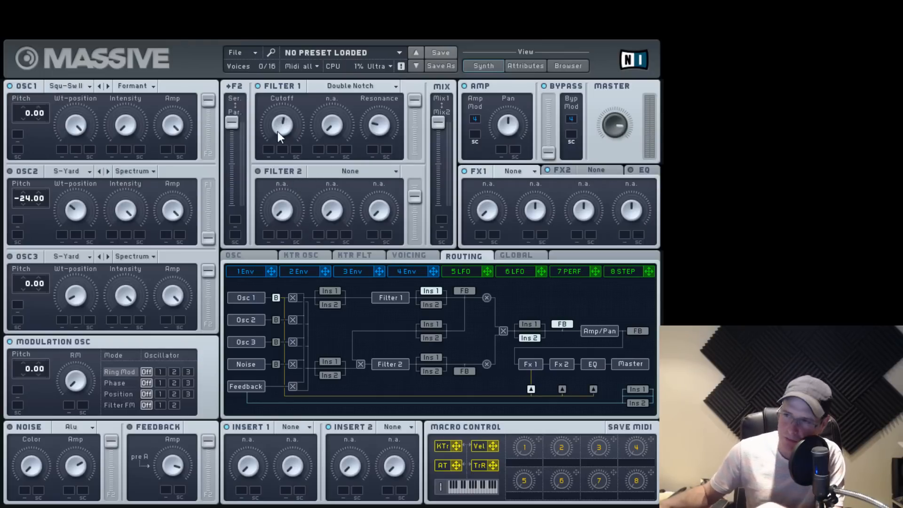
Finish the Double Notch sweep, load the Bandpass type in Filter 1 and sweep its Cutoff down to minimum
drag(278, 129, 290, 156)
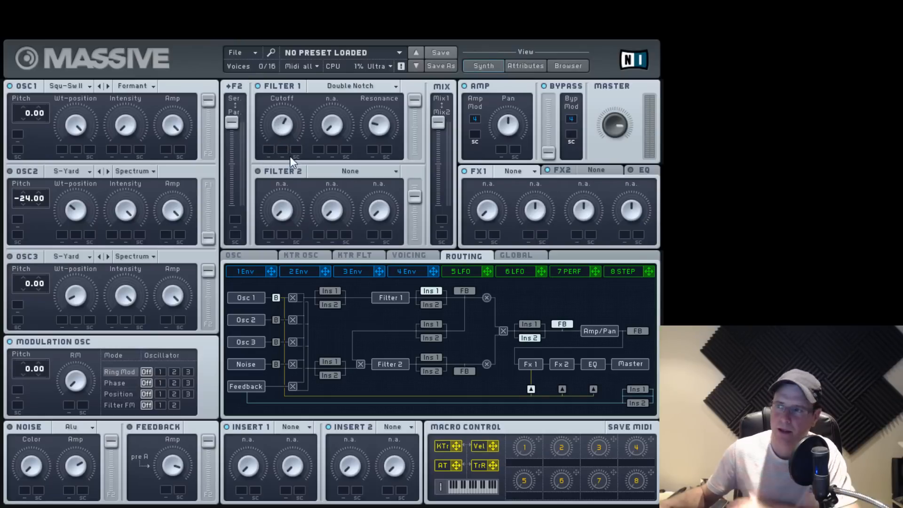
click(357, 86)
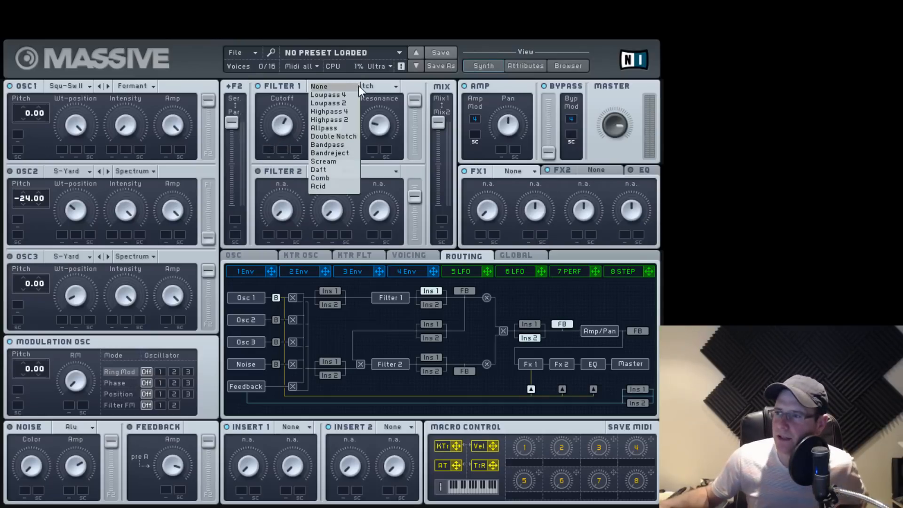
click(331, 144)
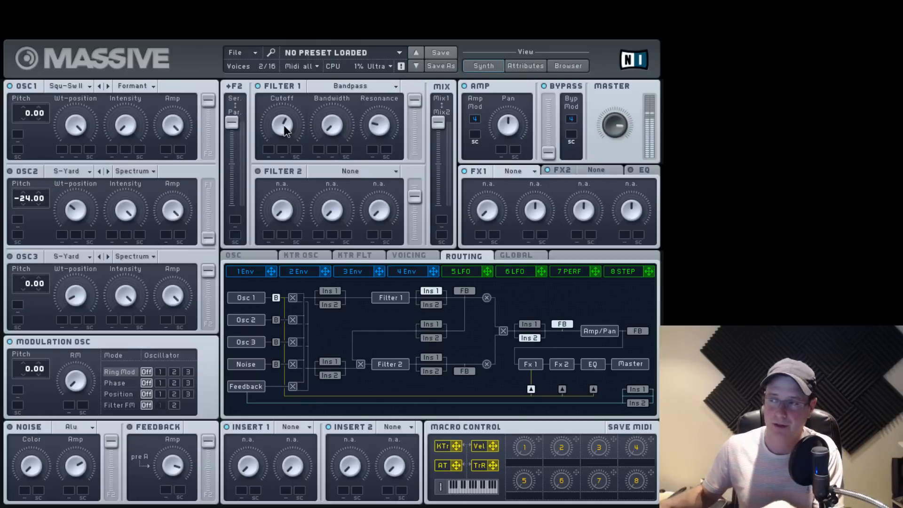
drag(283, 125, 290, 204)
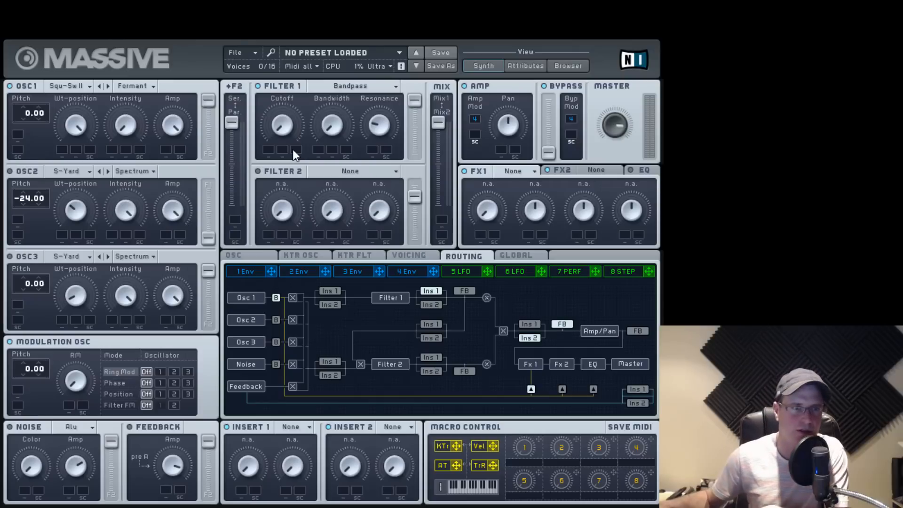
Load the Bandreject type in Filter 1 and sweep its Cutoff, leaving it at minimum
click(348, 87)
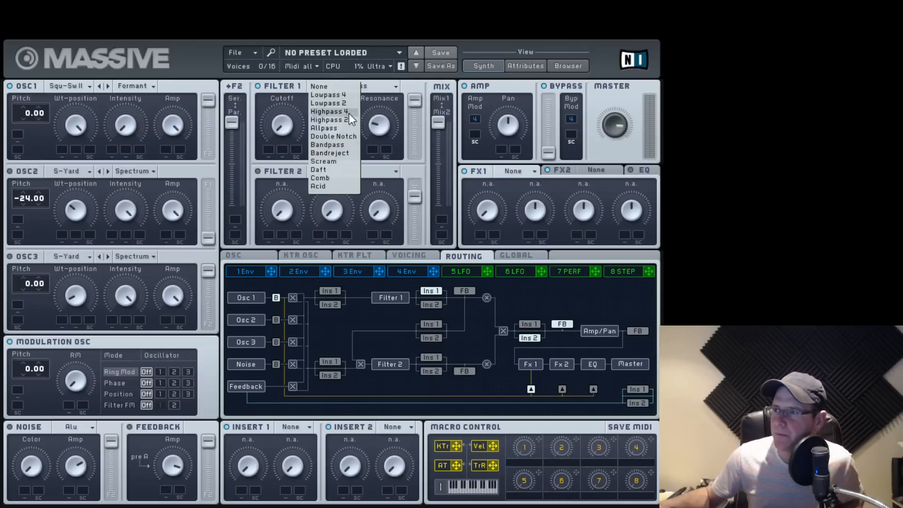
click(342, 153)
drag(294, 139, 306, 67)
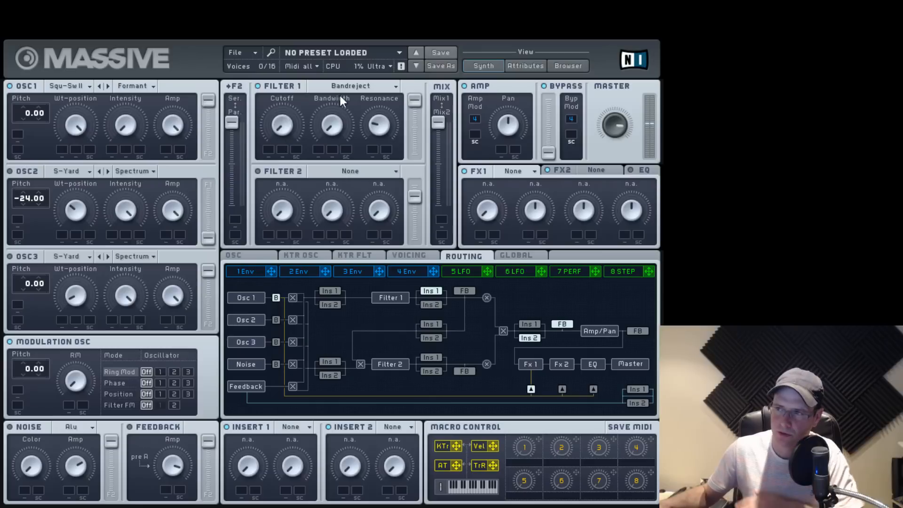
Load the Scream type in Filter 1 and raise its Cutoff, Scream and Resonance, taking Resonance to near maximum
click(357, 87)
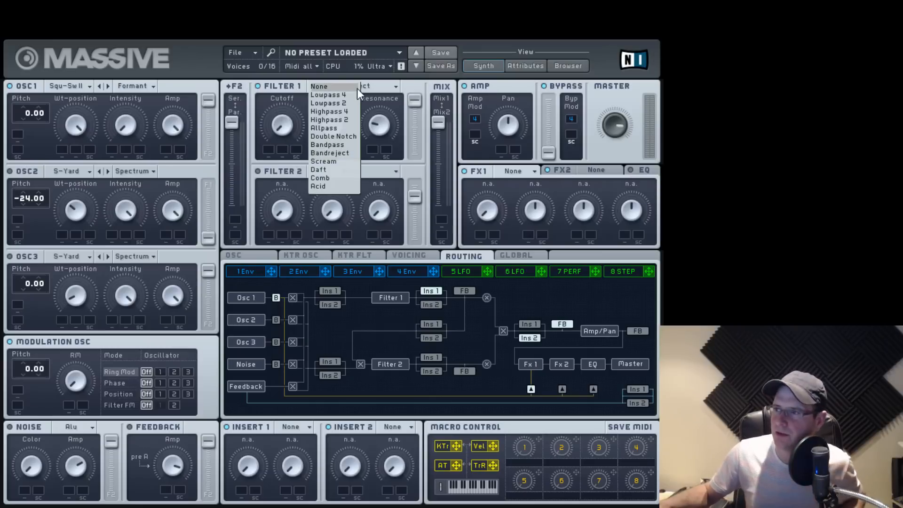
click(325, 161)
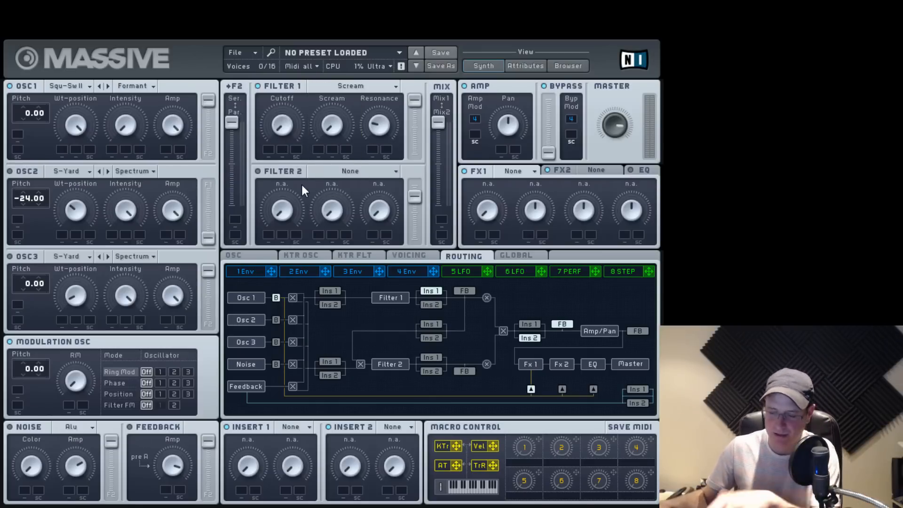
drag(290, 133, 343, 54)
drag(286, 130, 289, 70)
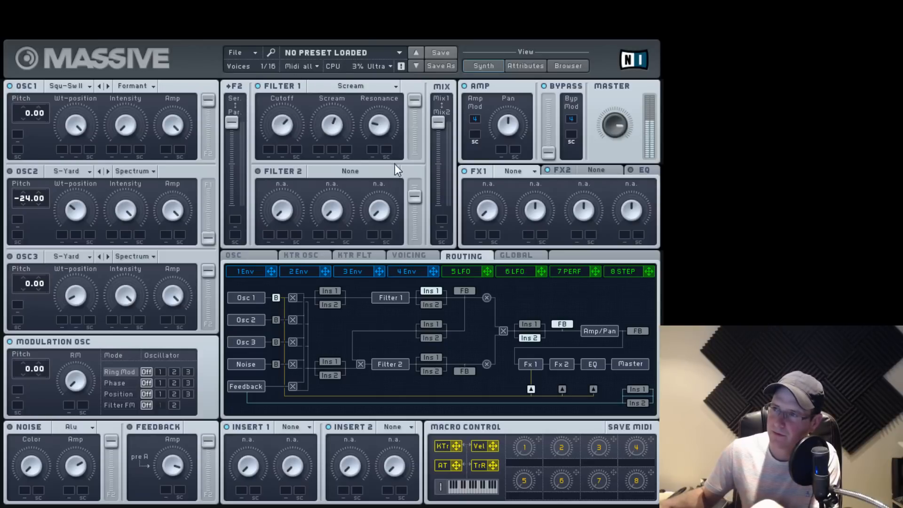
drag(394, 163, 383, 57)
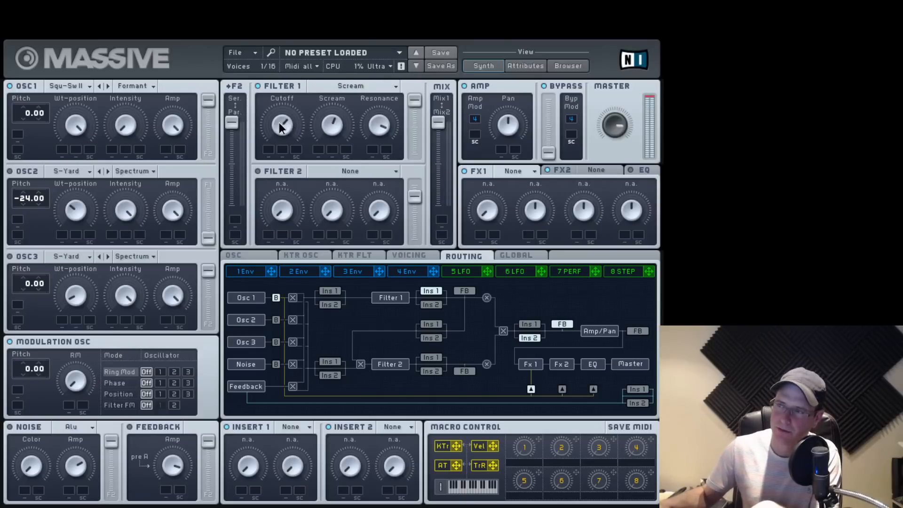
Audition combinations of the Scream filter's Cutoff, Scream and Resonance, leaving Resonance at minimum and the other two at about three quarters
mouse_move(280, 123)
mouse_down()
mouse_move(278, 186)
mouse_move(283, 126)
mouse_up()
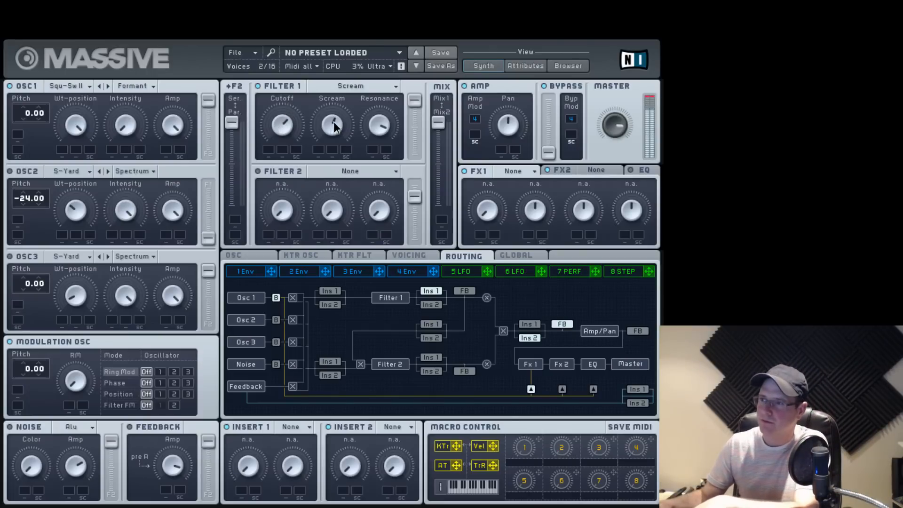
drag(333, 122, 332, 86)
drag(285, 128, 354, 185)
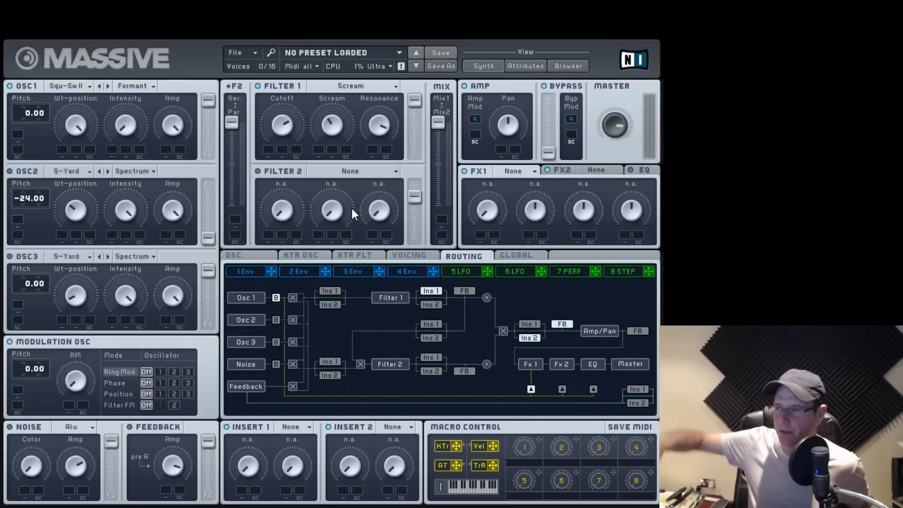
drag(380, 131, 377, 172)
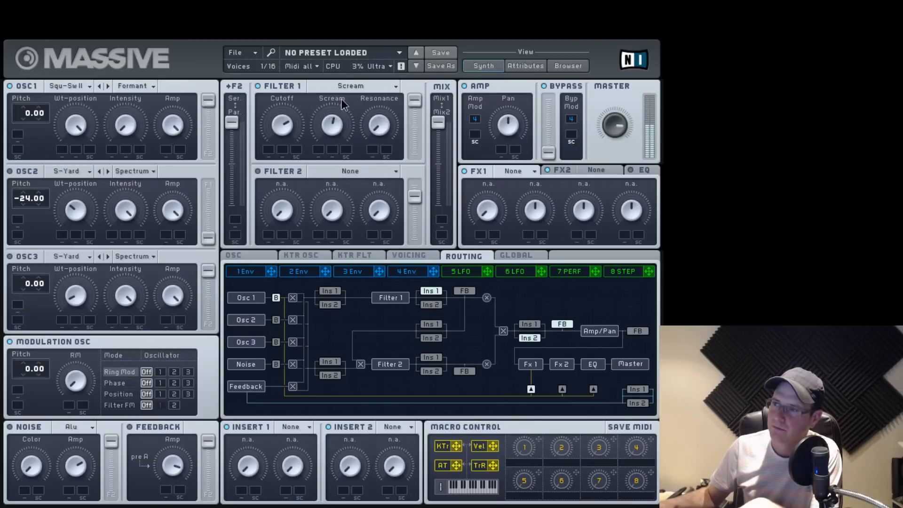
mouse_move(284, 99)
mouse_down()
mouse_move(285, 199)
mouse_move(292, 94)
mouse_up()
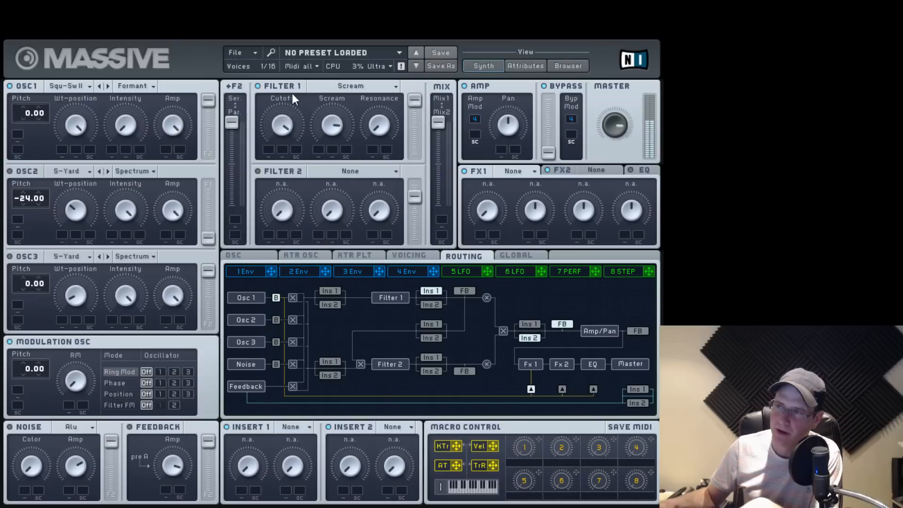
drag(385, 125, 373, 74)
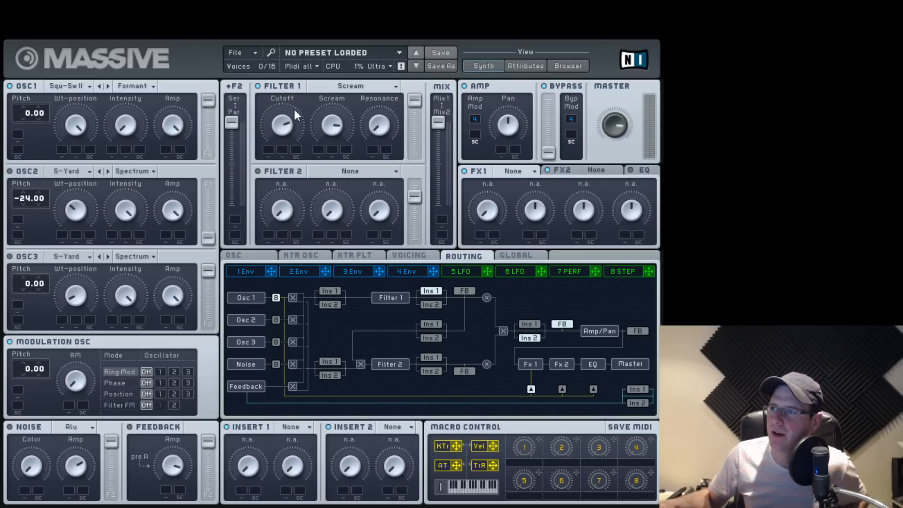
Load the Comb type in Filter 1, raise its Feedback to just above the middle and sweep its Pitch down to a low setting
click(353, 88)
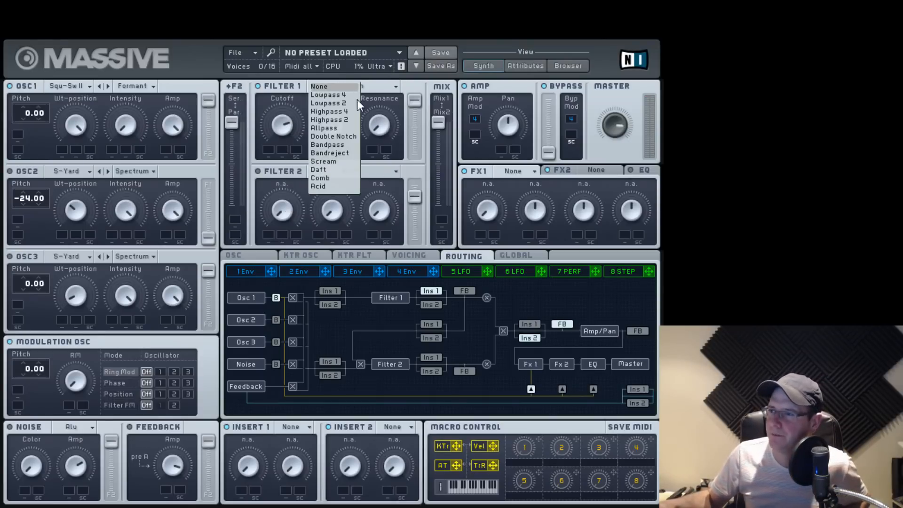
click(328, 179)
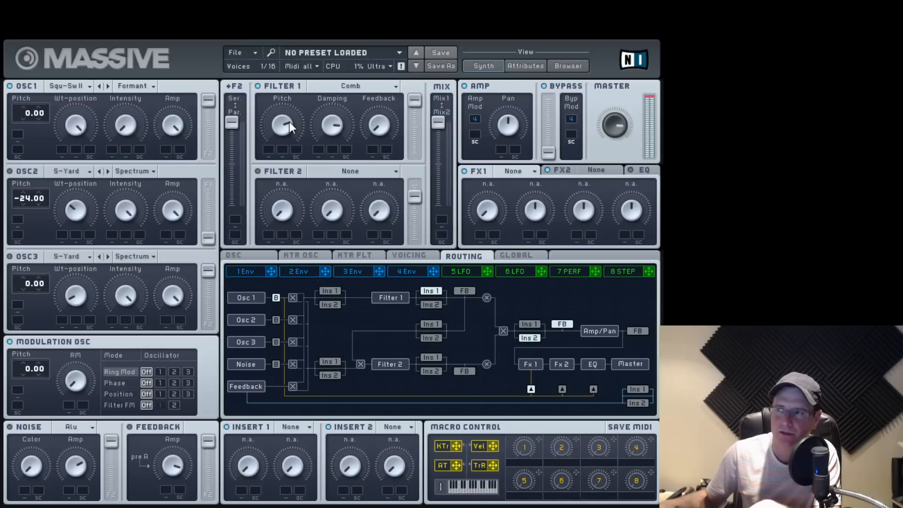
drag(289, 122, 284, 194)
drag(382, 121, 412, 46)
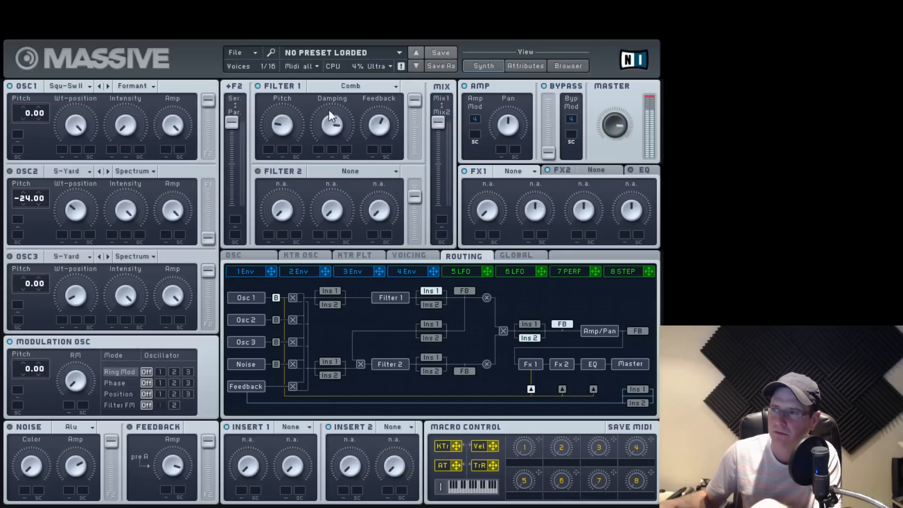
drag(286, 130, 303, 148)
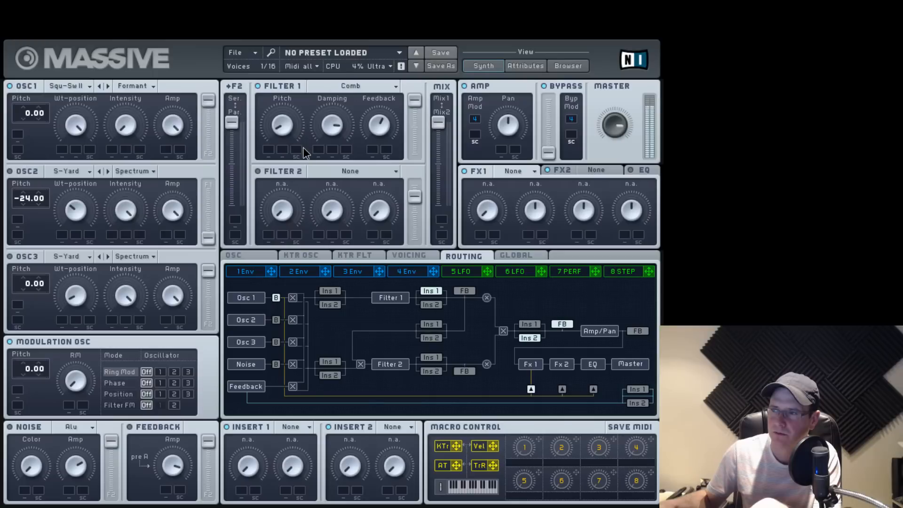
Lower the master volume to about the middle and sweep the Comb filter's Pitch up to near maximum
drag(621, 154, 620, 164)
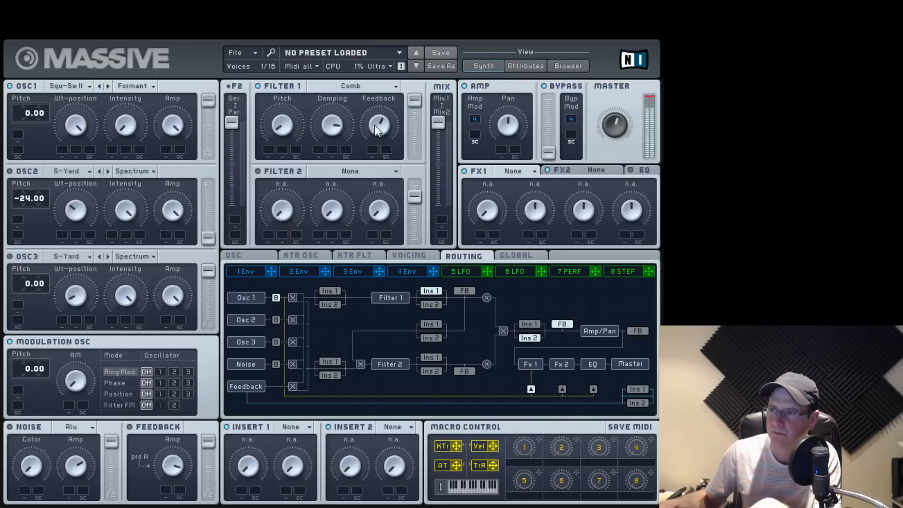
mouse_move(290, 123)
mouse_down()
mouse_move(294, 69)
mouse_move(297, 109)
mouse_move(300, 68)
mouse_move(307, 64)
mouse_move(304, 101)
mouse_move(312, 58)
mouse_move(302, 120)
mouse_up()
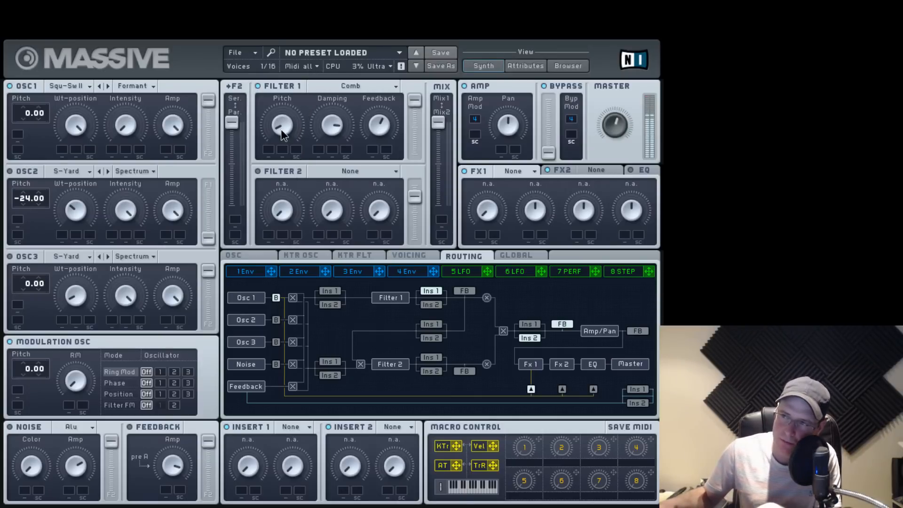
drag(281, 122, 303, 26)
Load the Acid type in Filter 1, sweep its Cutoff to near maximum and raise the Resonance to about three quarters
click(351, 85)
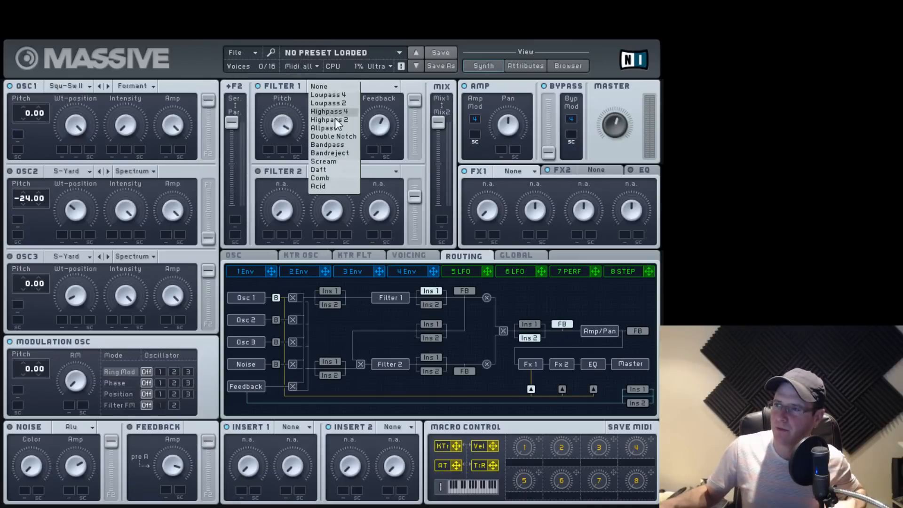
click(319, 185)
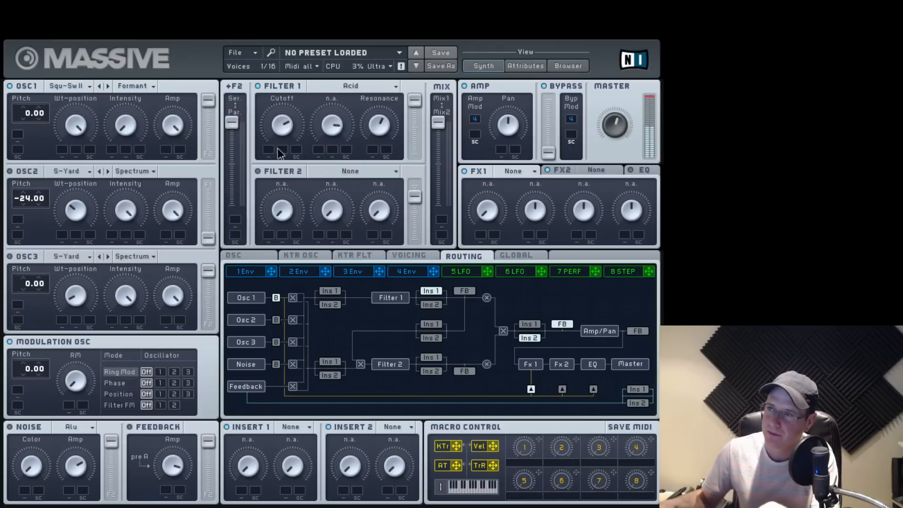
drag(282, 128, 380, 92)
drag(279, 129, 288, 111)
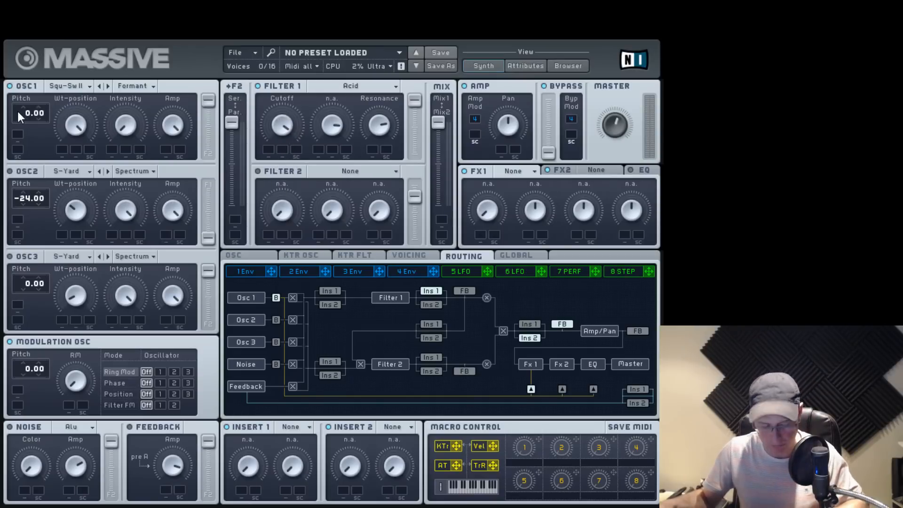
Set OSC1's Pitch to -12.00 and assign envelope 2 to Filter 1's Cutoff with a wide modulation range extending below the Cutoff setting
drag(264, 143, 299, 154)
click(325, 259)
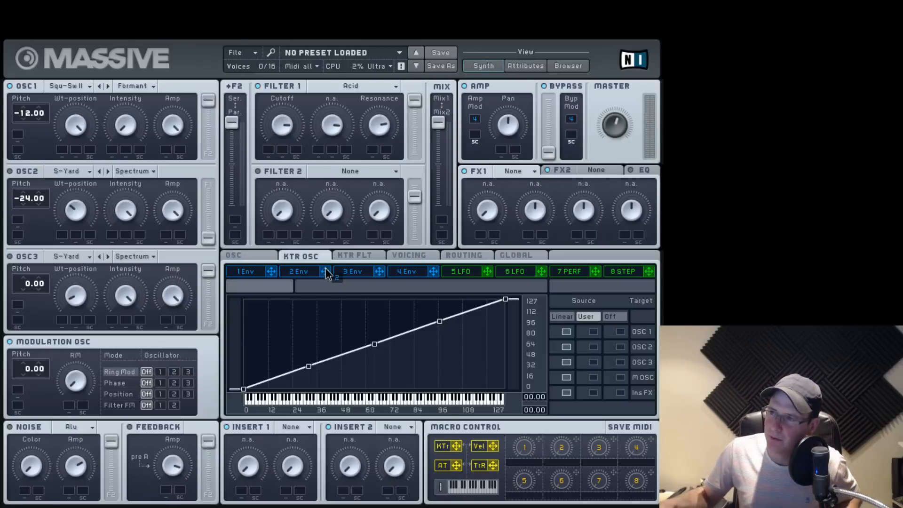
drag(307, 197, 270, 186)
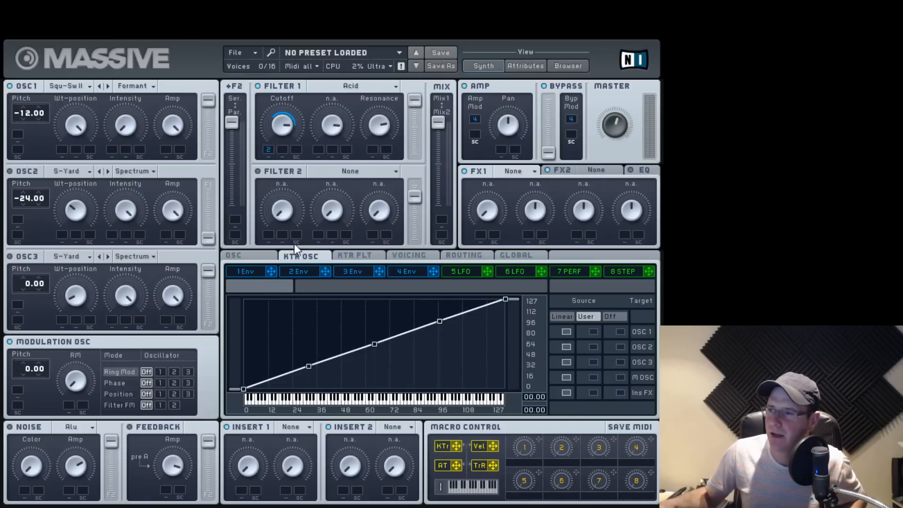
Open envelope 2's settings, set its decay Level to minimum and shorten its Decay
click(298, 275)
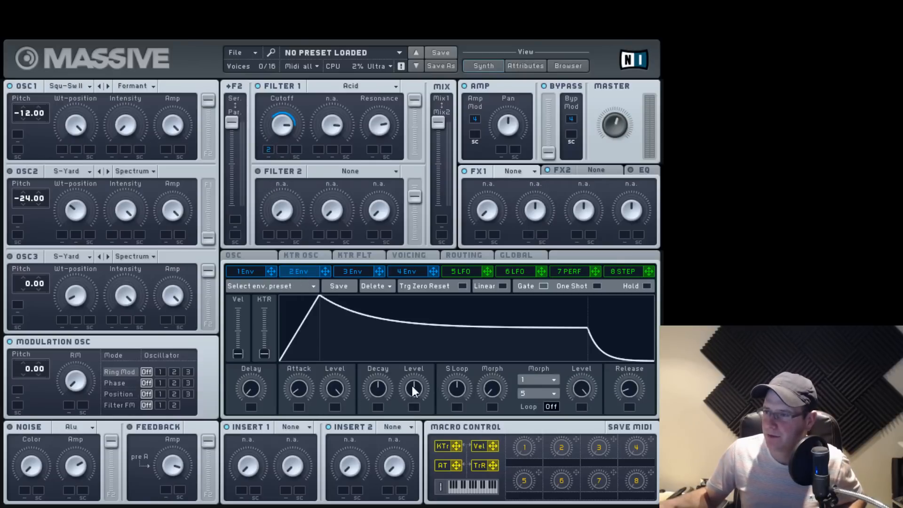
drag(412, 385, 414, 503)
drag(379, 413, 374, 431)
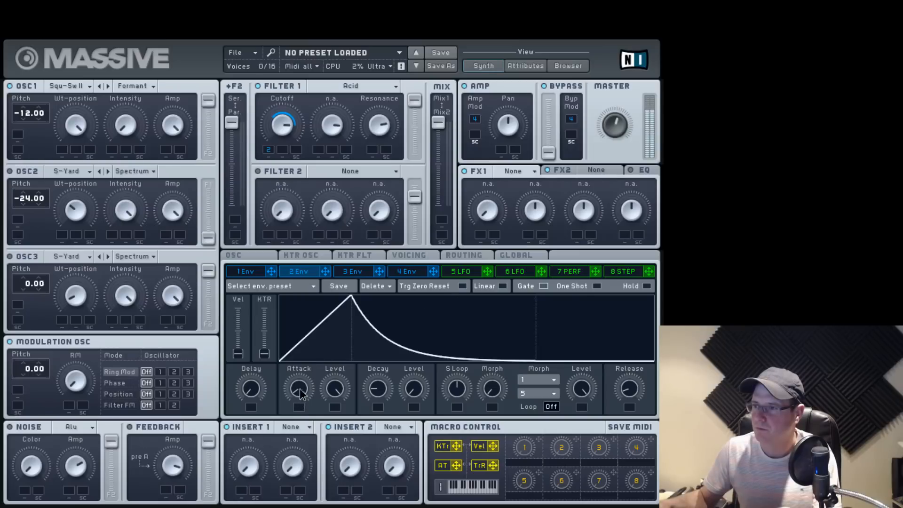
Lengthen envelope 2's Attack with the decay Level raised to maximum, and set OSC1's Pitch to -24.00
mouse_move(301, 393)
mouse_down()
mouse_move(301, 371)
mouse_move(301, 382)
mouse_up()
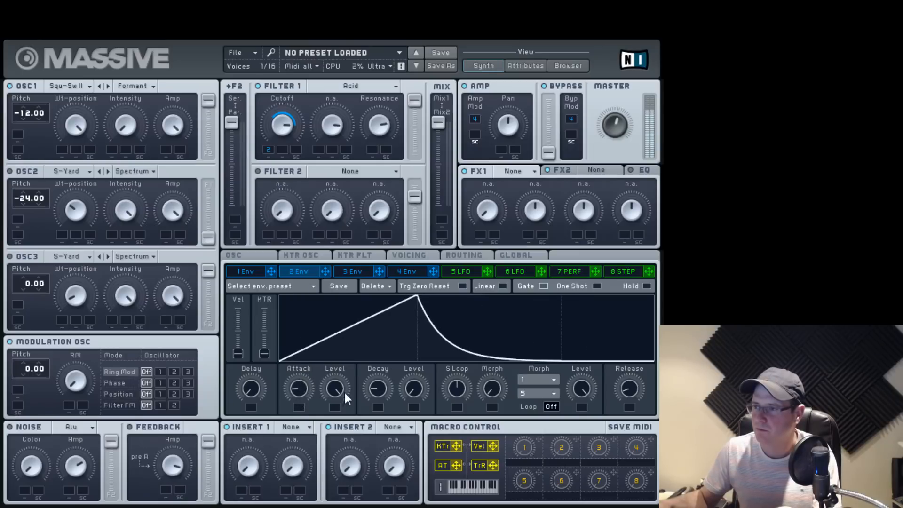
drag(412, 390, 412, 344)
drag(301, 389, 300, 363)
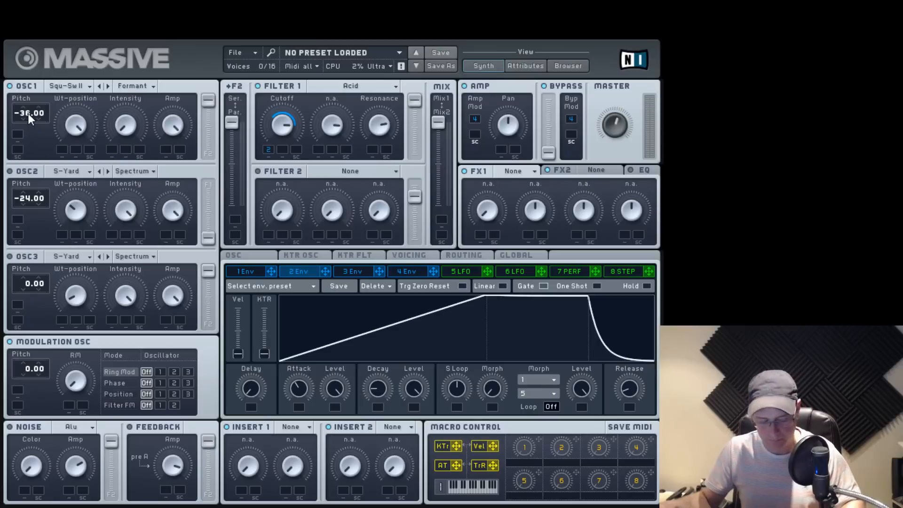
drag(28, 113, 28, 109)
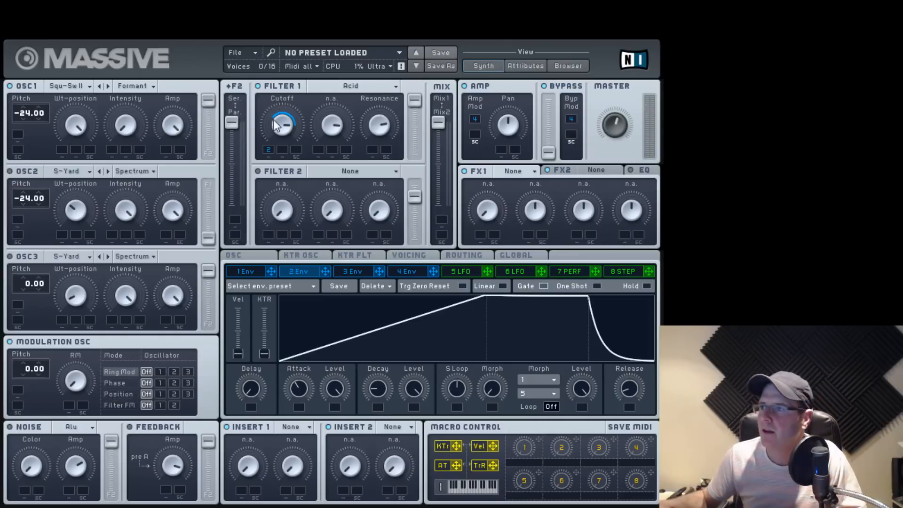
click(358, 86)
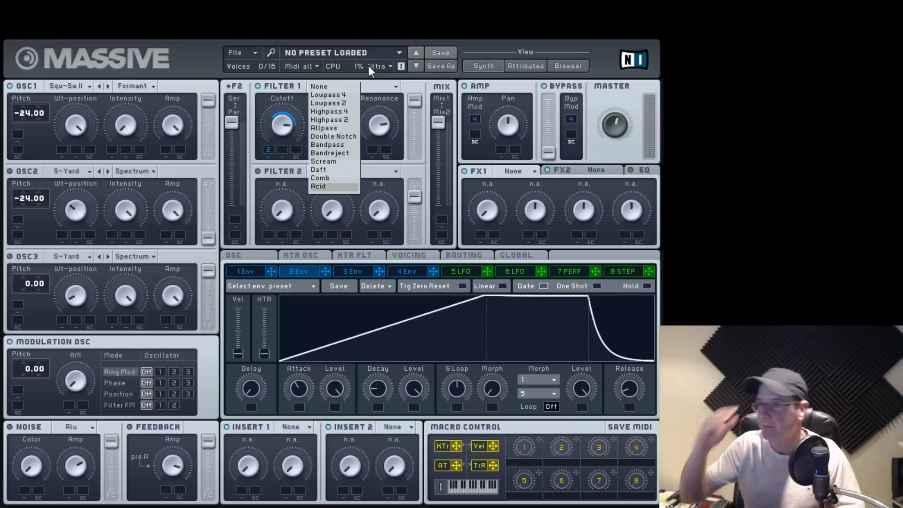
click(237, 109)
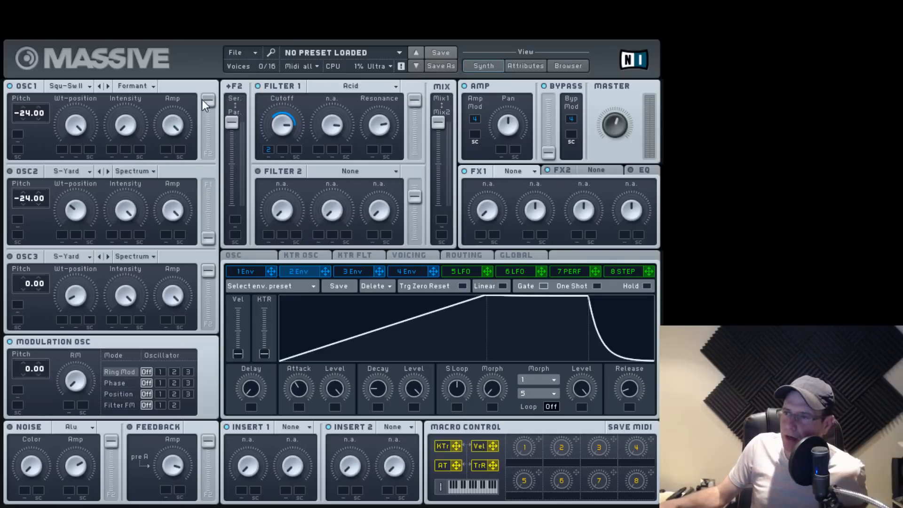
Try routing OSC1 towards Filter 2, and reset the routing of OSC1 and OSC2 fully to Filter 1
drag(203, 101, 209, 143)
double_click(209, 143)
double_click(204, 242)
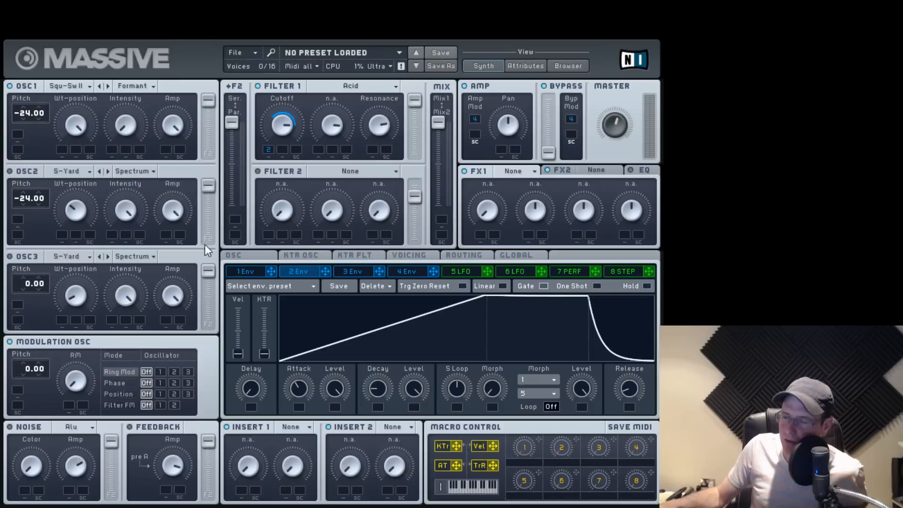
mouse_move(203, 267)
mouse_down()
mouse_move(206, 308)
mouse_move(207, 267)
mouse_up()
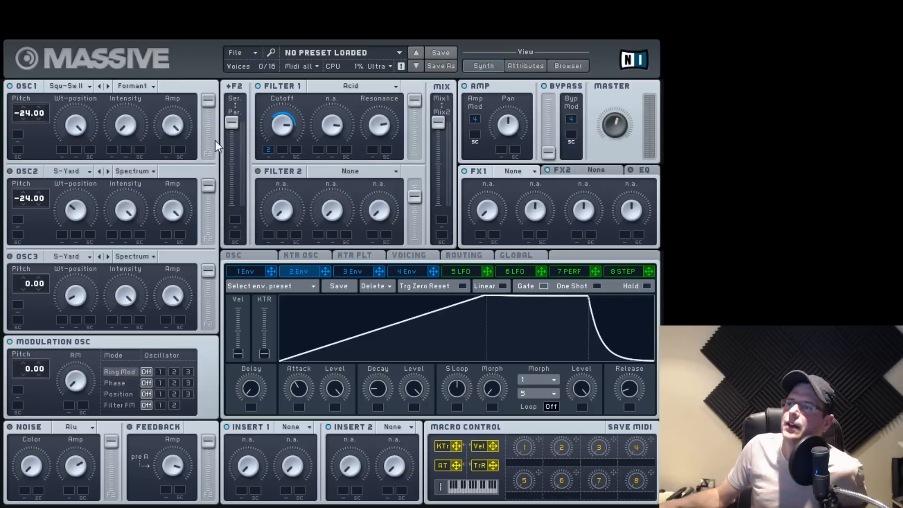
Try Filter 1's output level at minimum, and return it to maximum
drag(439, 120, 421, 149)
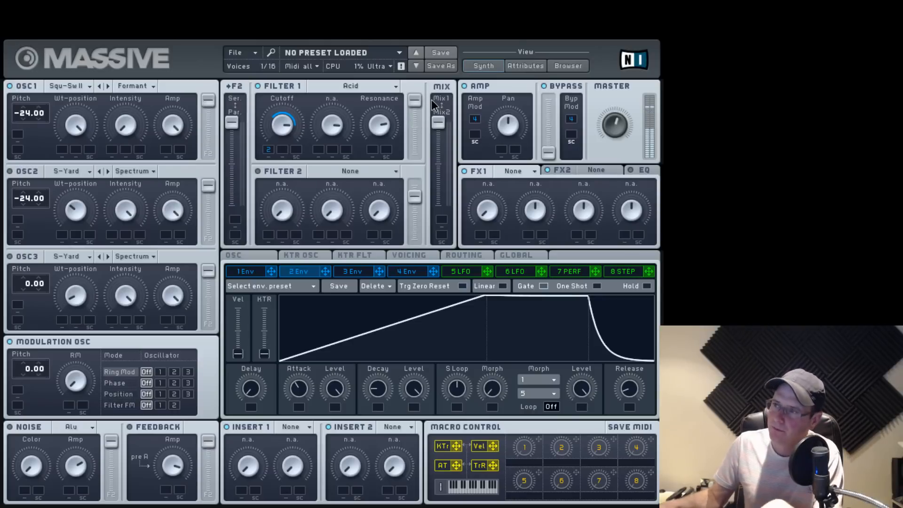
drag(414, 100, 416, 155)
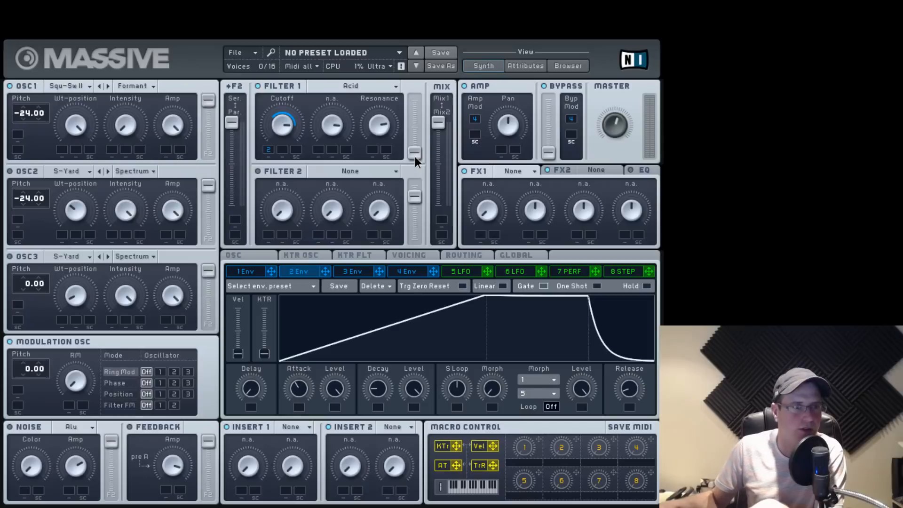
drag(412, 151, 405, 100)
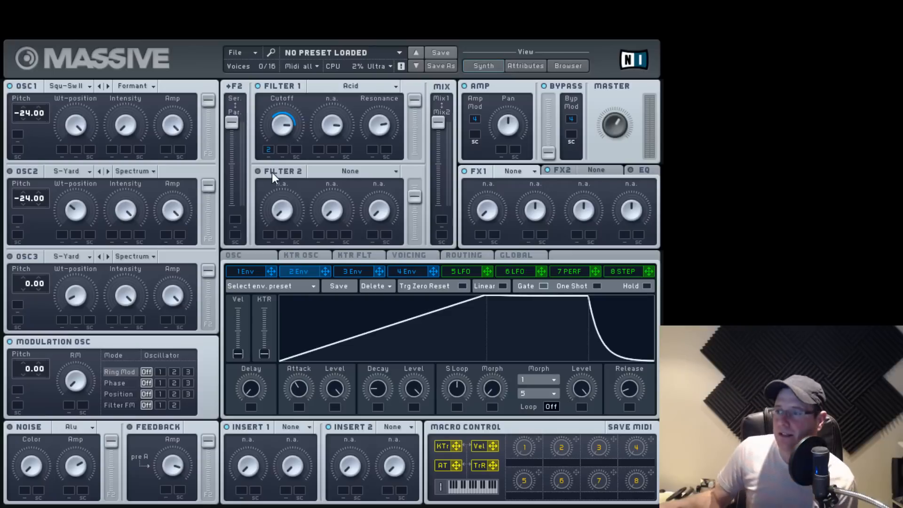
Enable Filter 2 with the Comb type, raise its Pitch and Feedback, and turn its output level up to maximum
click(258, 171)
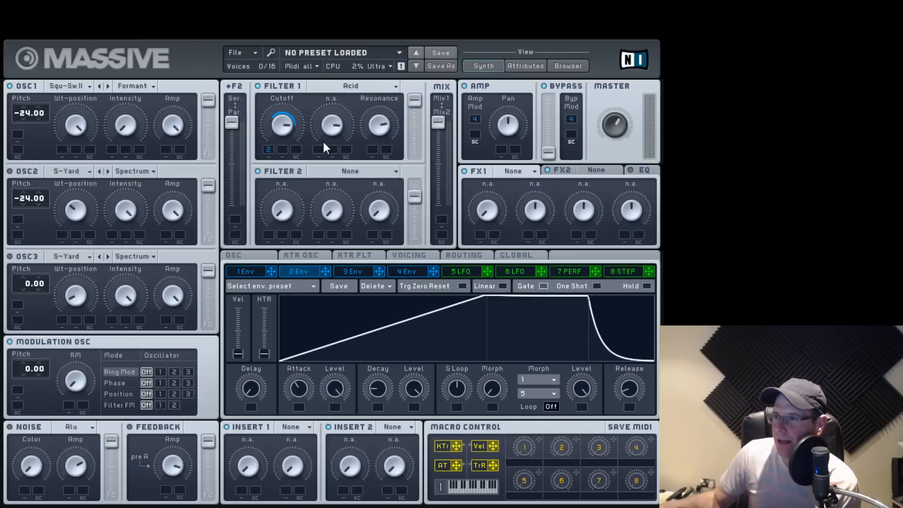
click(349, 173)
click(320, 265)
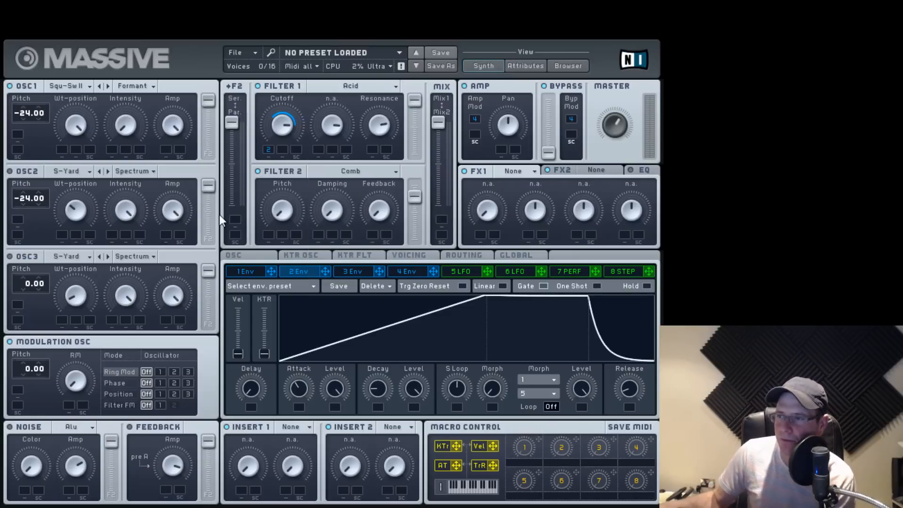
drag(280, 210, 281, 132)
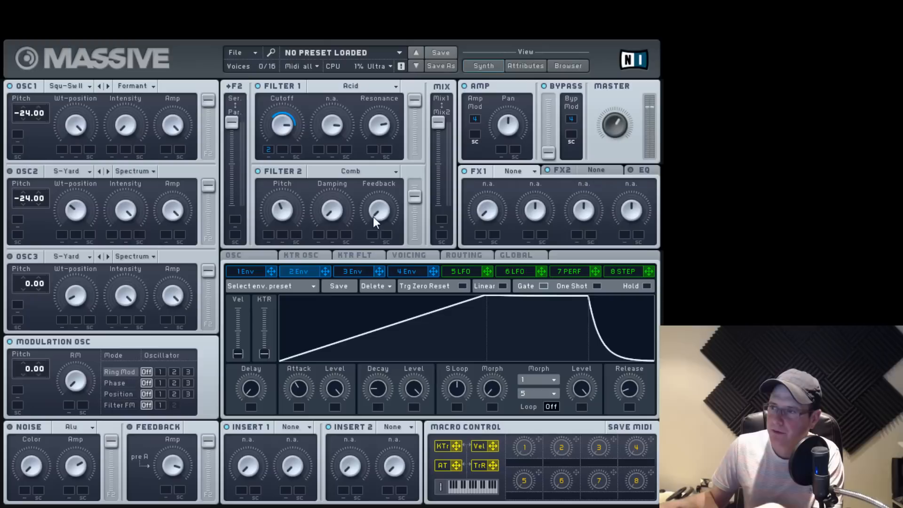
drag(374, 217, 374, 153)
drag(409, 203, 420, 154)
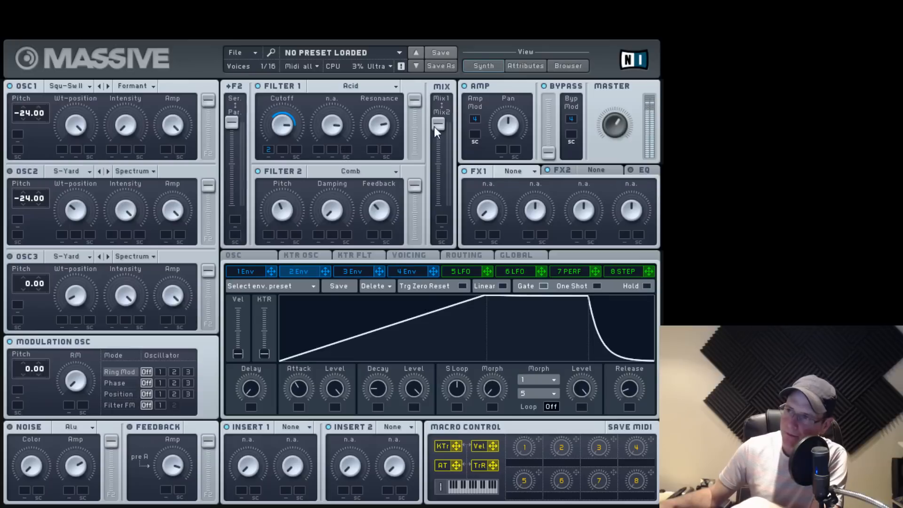
Set the Mix fully to Mix2, adjust the Comb filter's Pitch, and assign envelope 2 to modulate that Pitch
drag(437, 125, 441, 248)
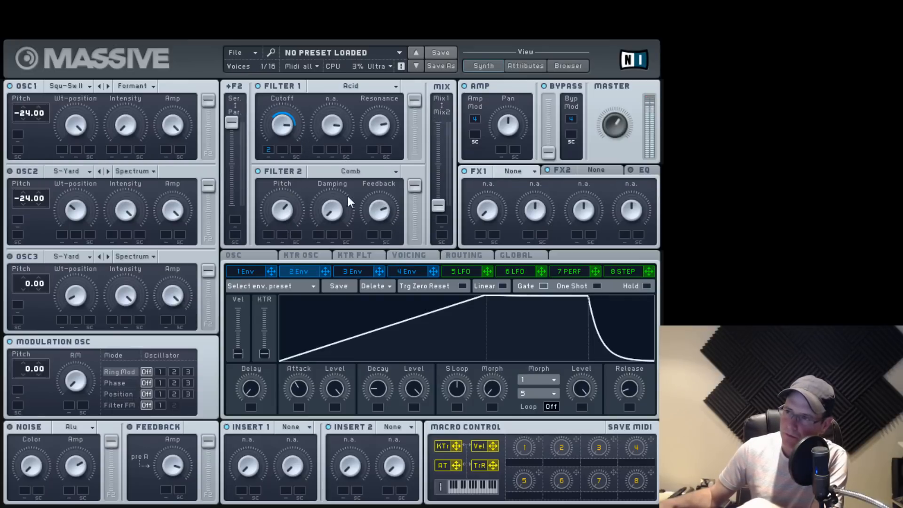
drag(275, 213, 275, 242)
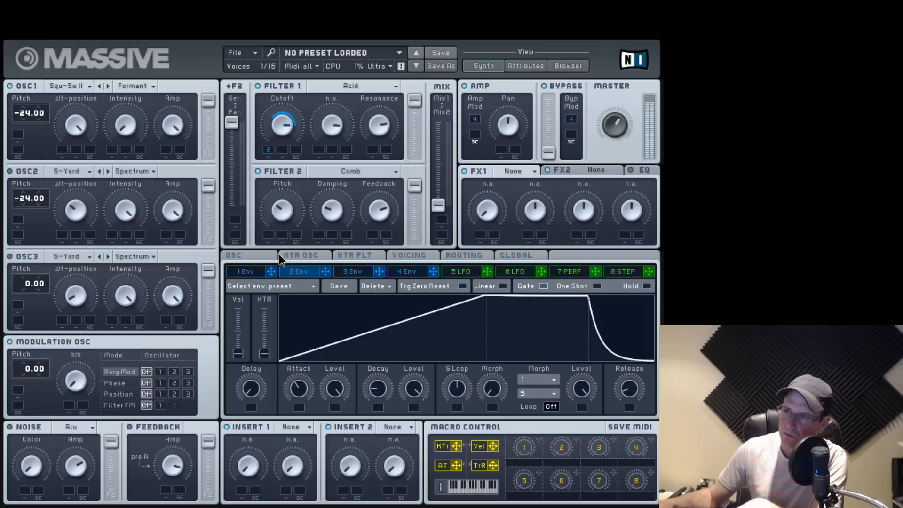
drag(326, 274, 270, 284)
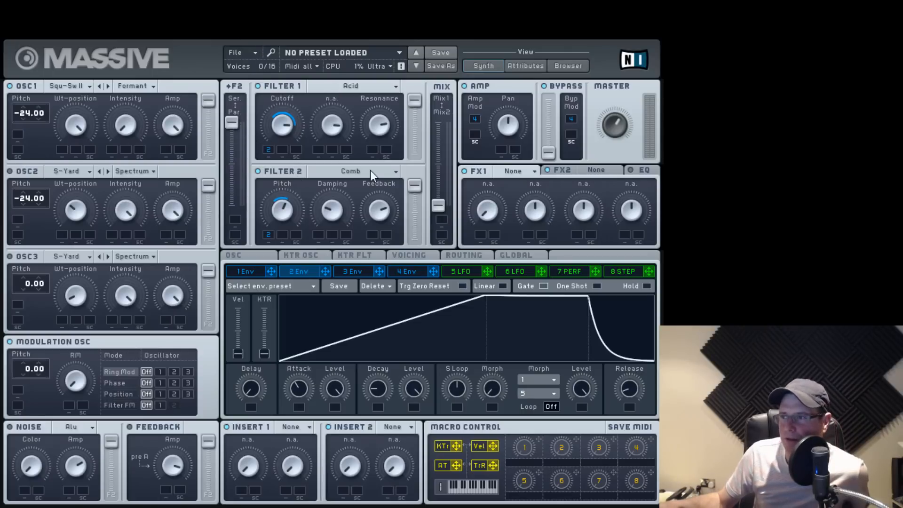
drag(445, 148, 445, 210)
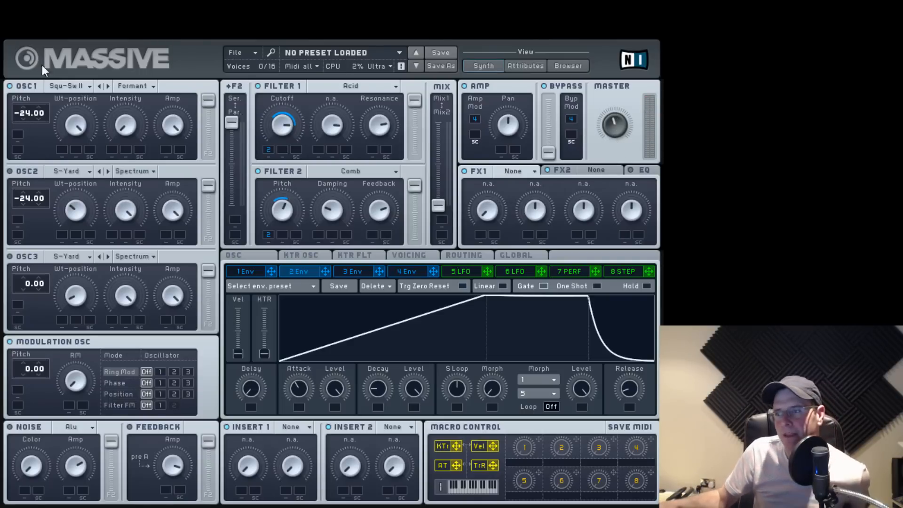
Set the filter routing fully to parallel with the Mix about halfway between Mix1 and Mix2
drag(233, 124, 234, 207)
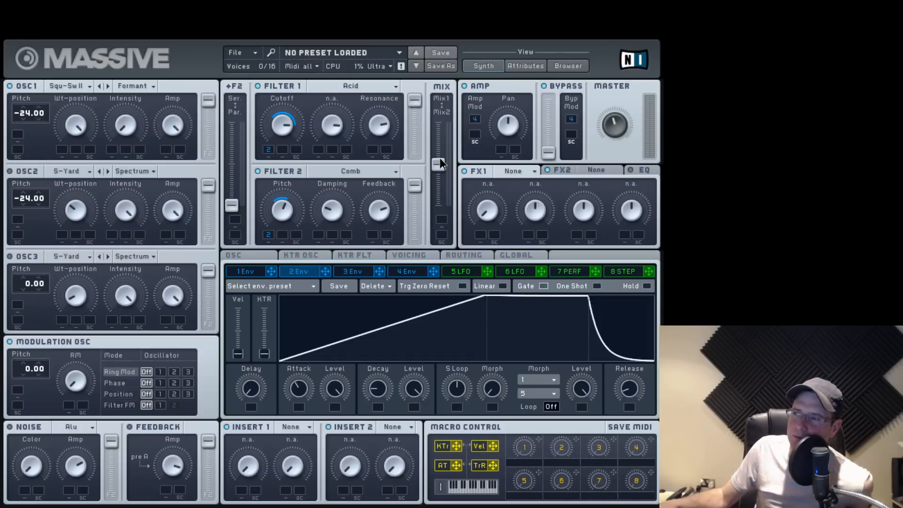
drag(440, 160, 443, 157)
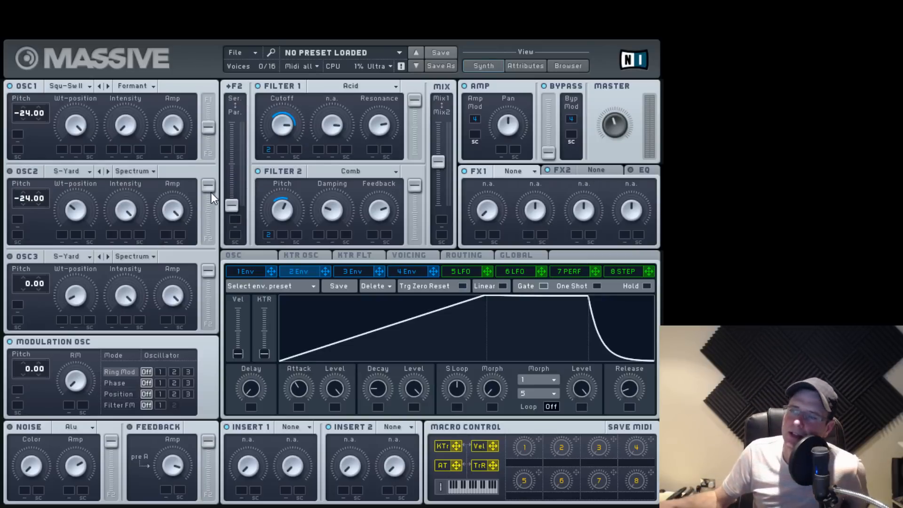
Enable OSC2 with the Sin-Squ wavetable, try OSC1 routed fully to Filter 2, and return OSC1 to Filter 1
click(10, 171)
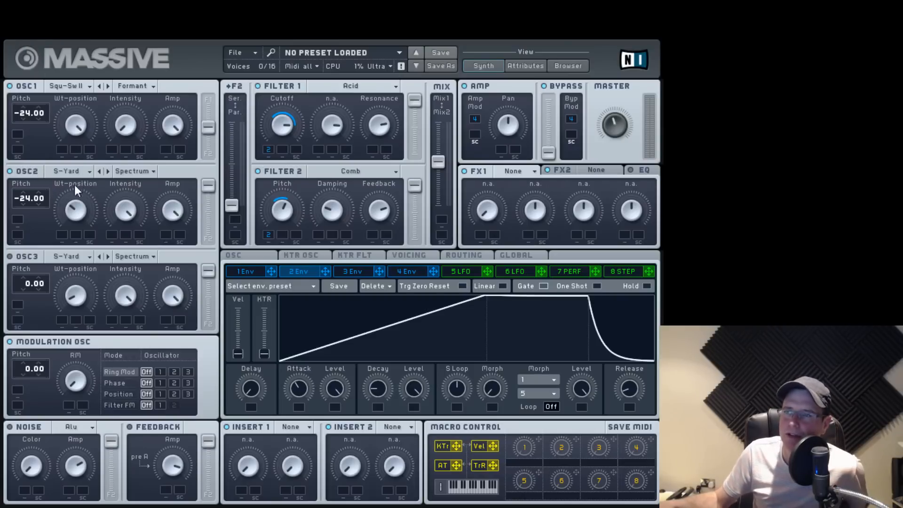
click(89, 172)
click(126, 217)
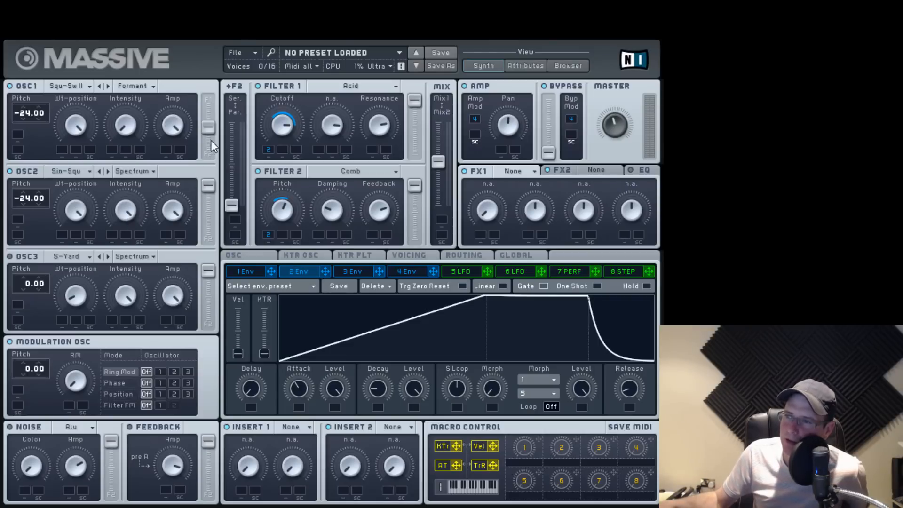
drag(210, 127, 209, 155)
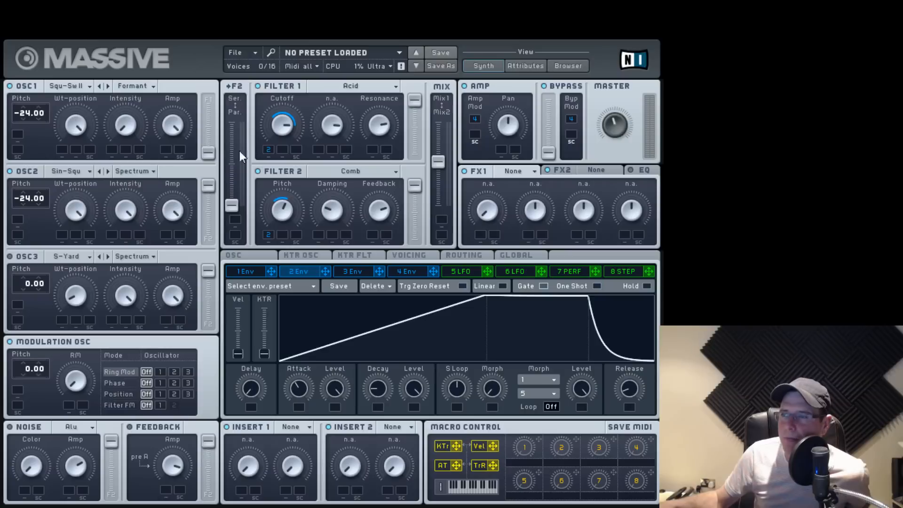
click(208, 100)
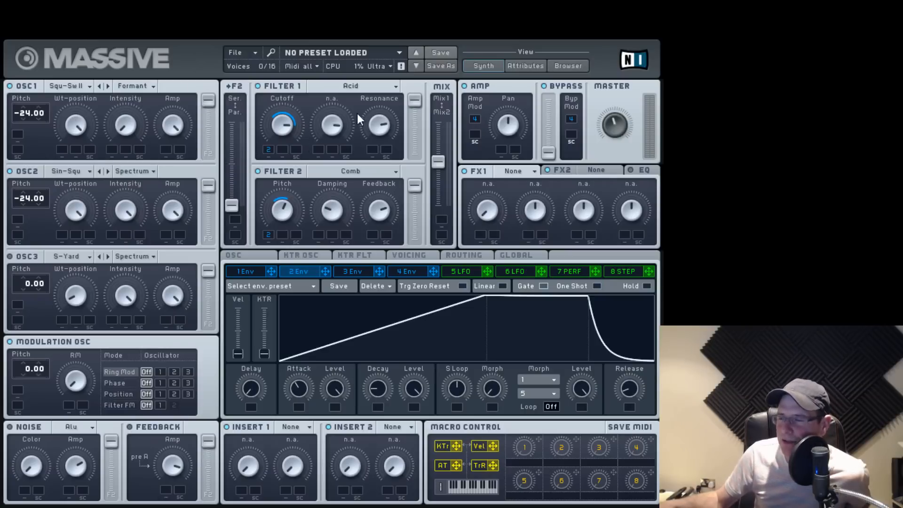
Try the filters fully in series with the Mix set entirely to Mix2
drag(437, 165, 437, 185)
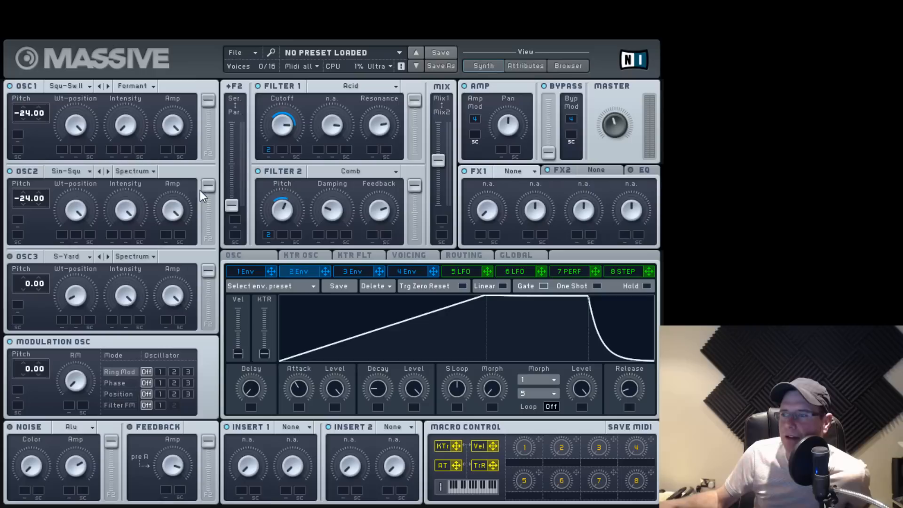
drag(227, 210, 233, 38)
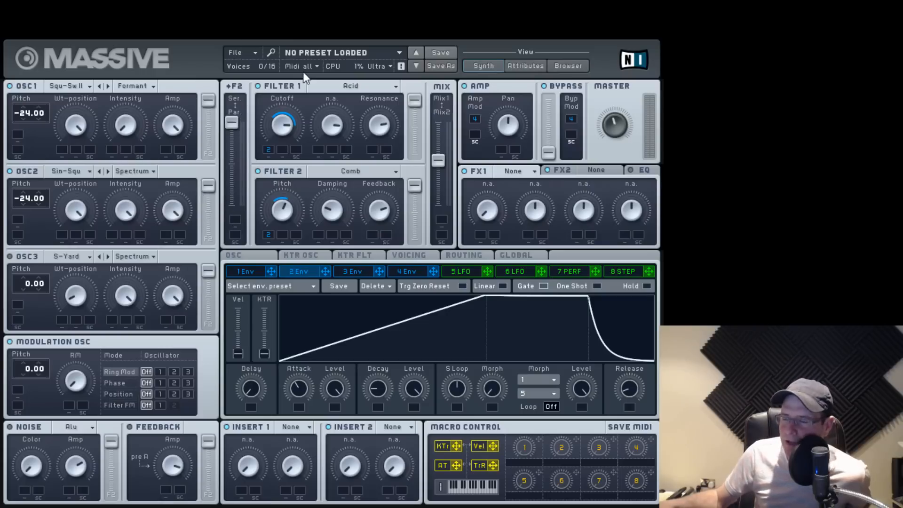
drag(448, 220, 450, 222)
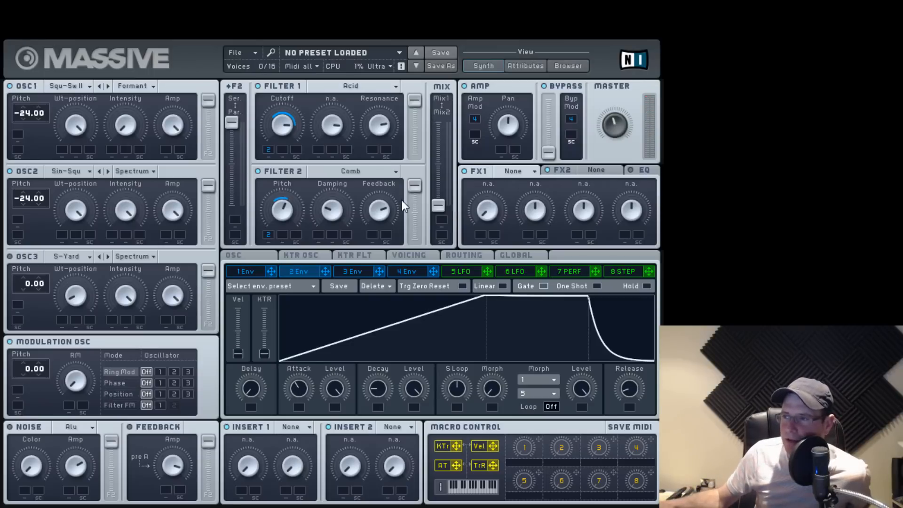
Open the OSC settings page, and return the filters to parallel with the Mix near its midpoint
click(243, 259)
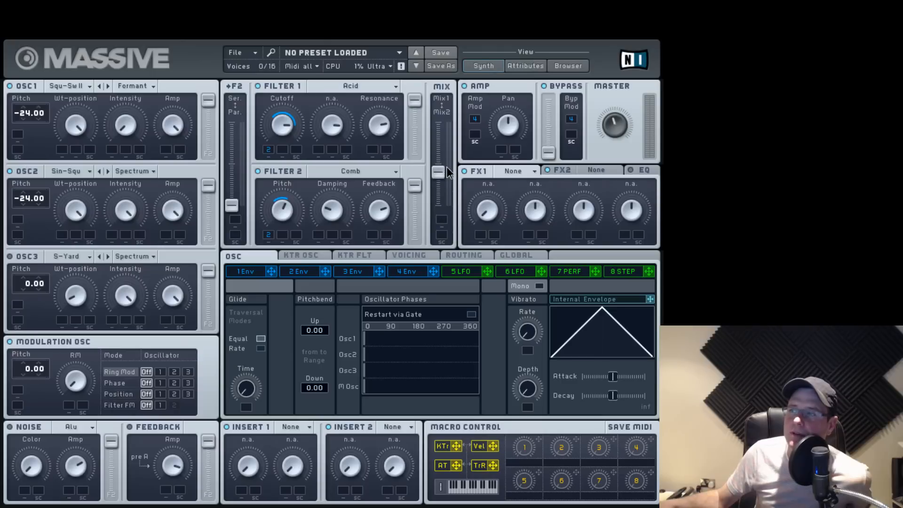
drag(447, 161, 453, 143)
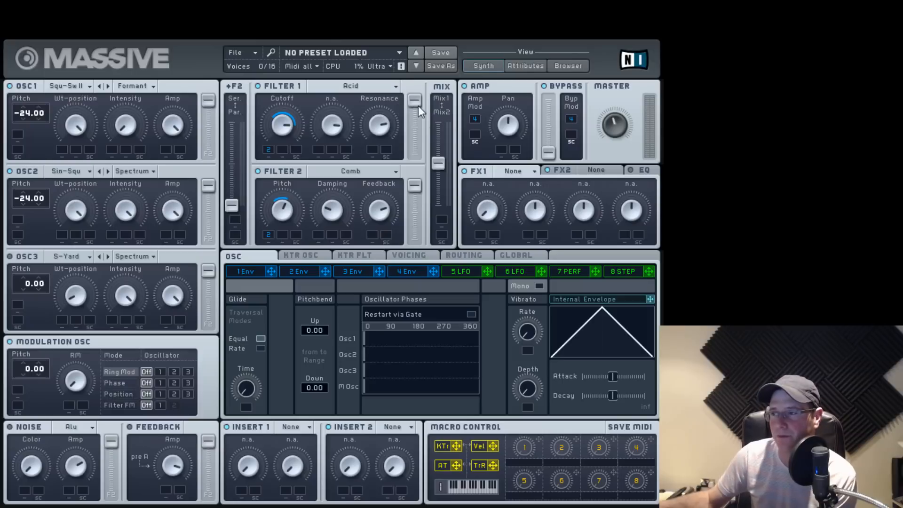
mouse_move(448, 168)
mouse_down()
mouse_move(459, 201)
mouse_move(472, 145)
mouse_move(462, 165)
mouse_up()
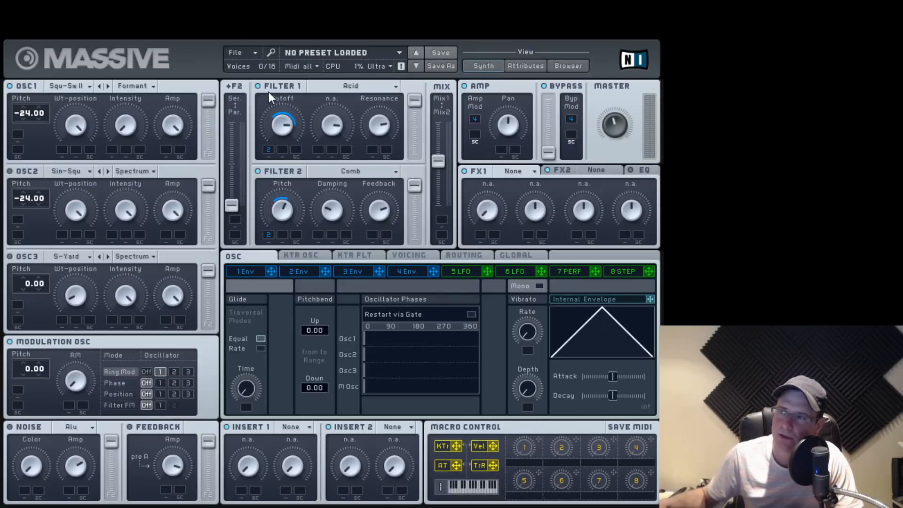
Switch off both filters, set the Mix fully to Mix1, and raise the Master volume
click(257, 171)
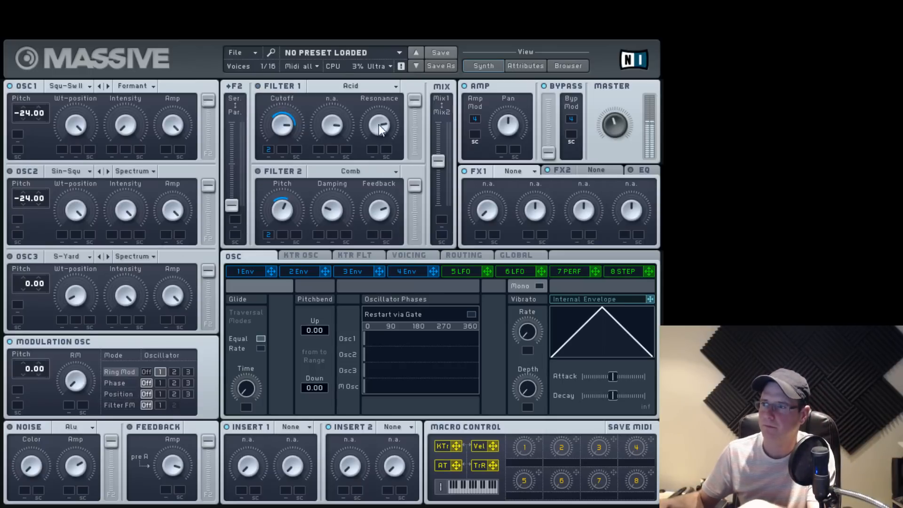
drag(431, 143, 435, 104)
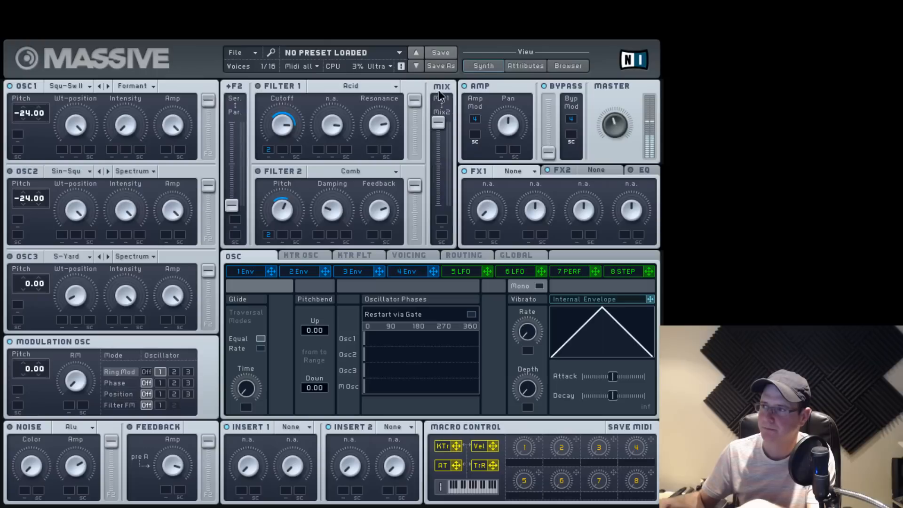
drag(611, 123, 614, 75)
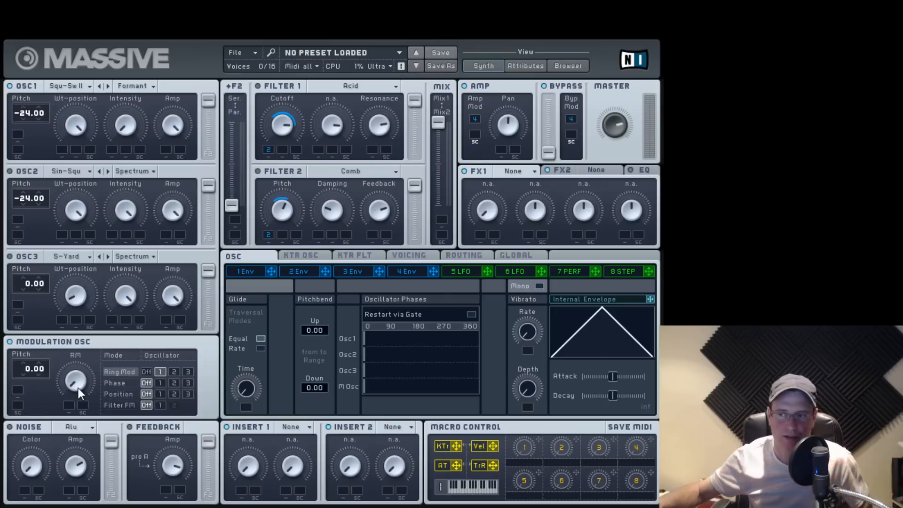
Adjust the ring modulation amount on OSC1, trying the modulation oscillator's Pitch at 55.00 and setting it to -23.00
drag(78, 388, 91, 280)
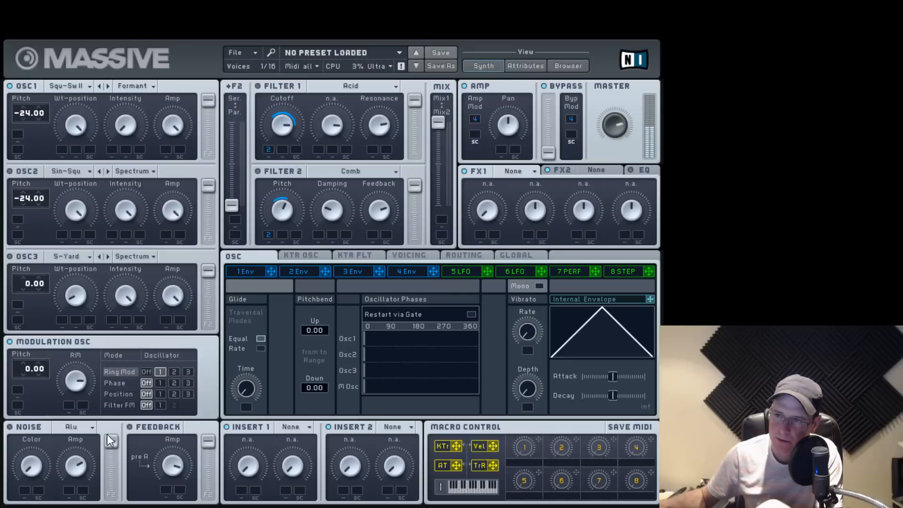
drag(69, 376, 24, 293)
drag(74, 362, 73, 395)
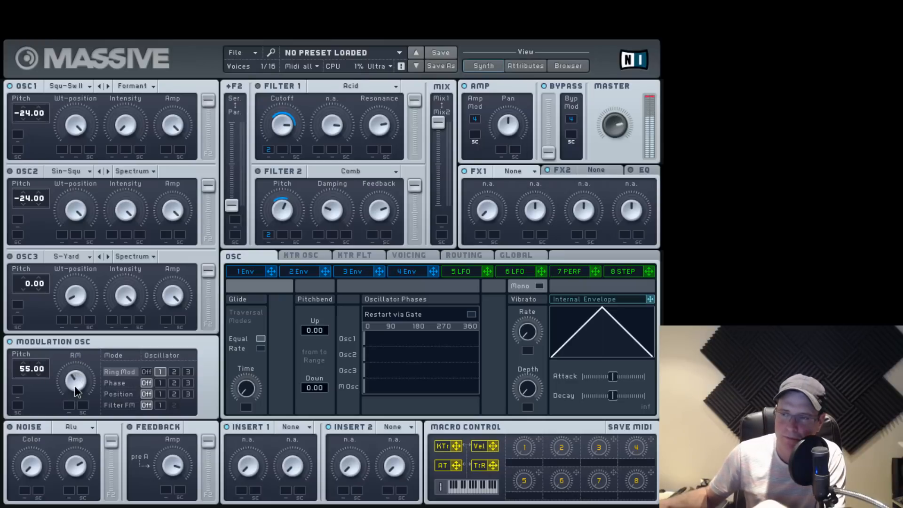
drag(74, 386, 68, 405)
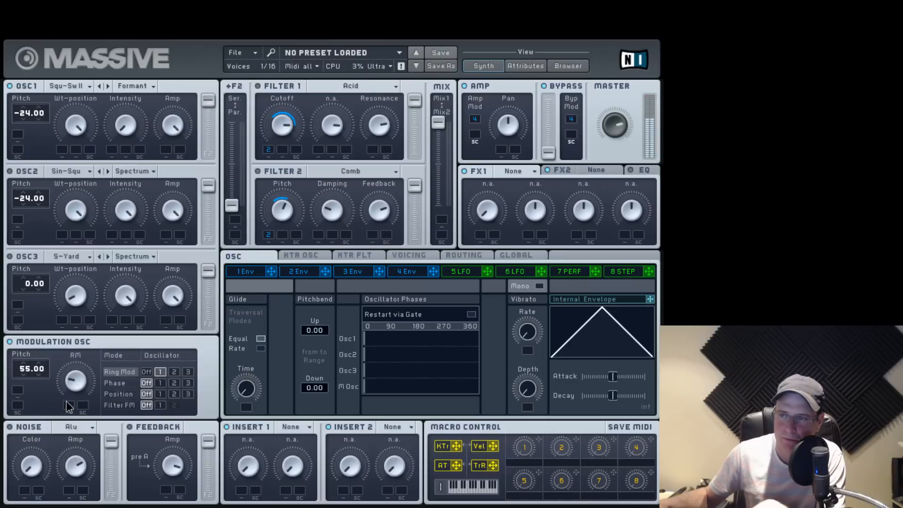
drag(36, 366, 13, 485)
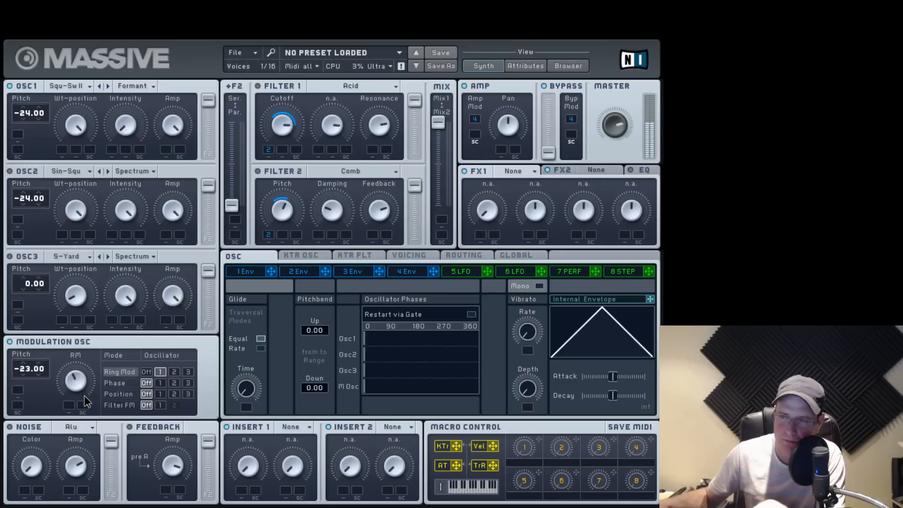